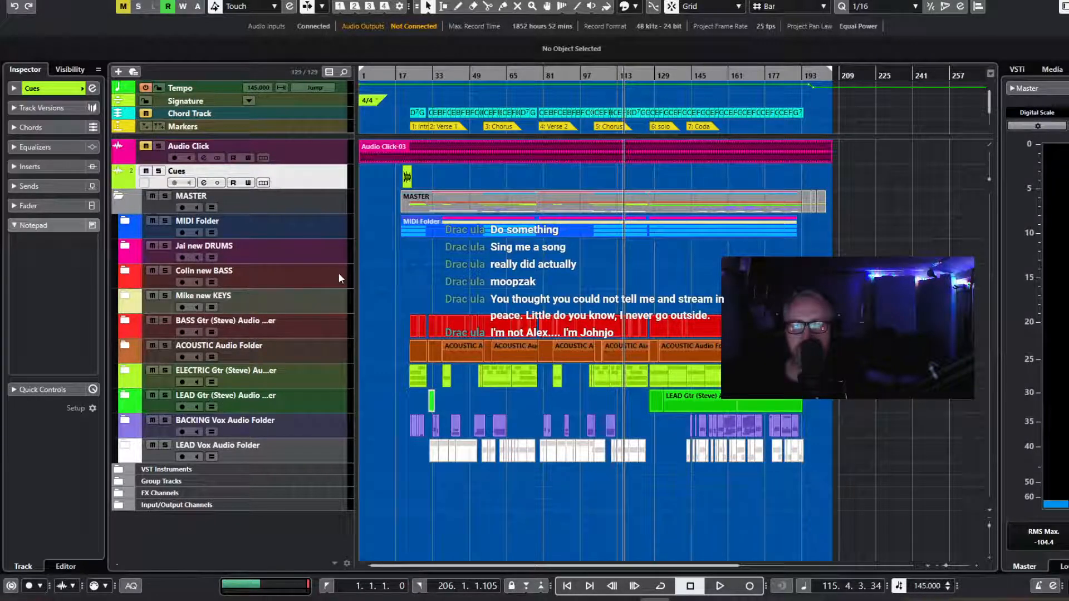
Expand the ACOUSTIC and LEAD Vox audio folders and solo the New Acoustic Guitar track.
click(405, 74)
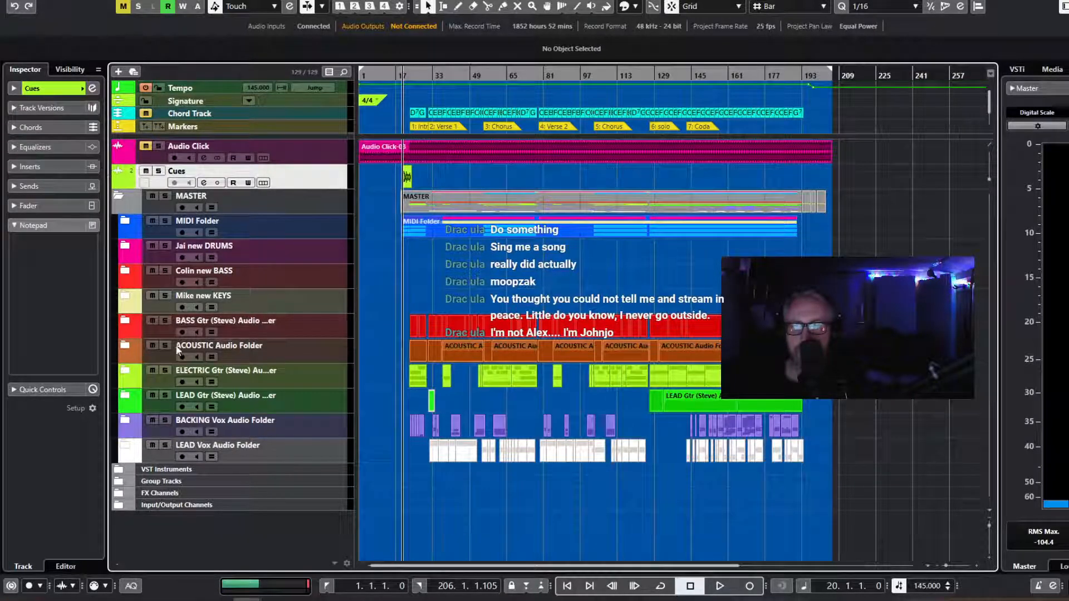
click(125, 346)
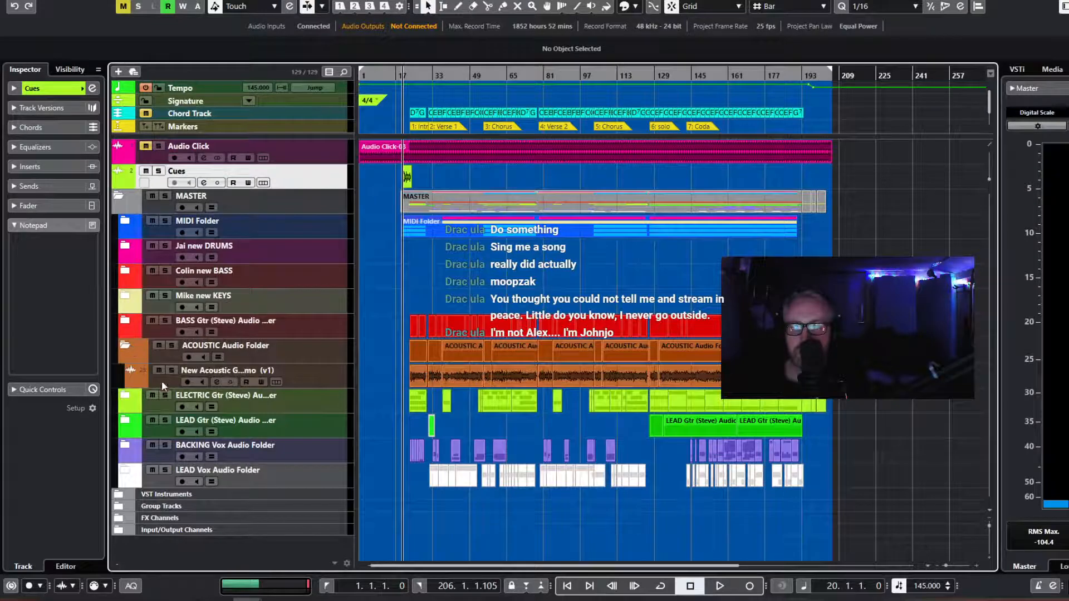
click(126, 475)
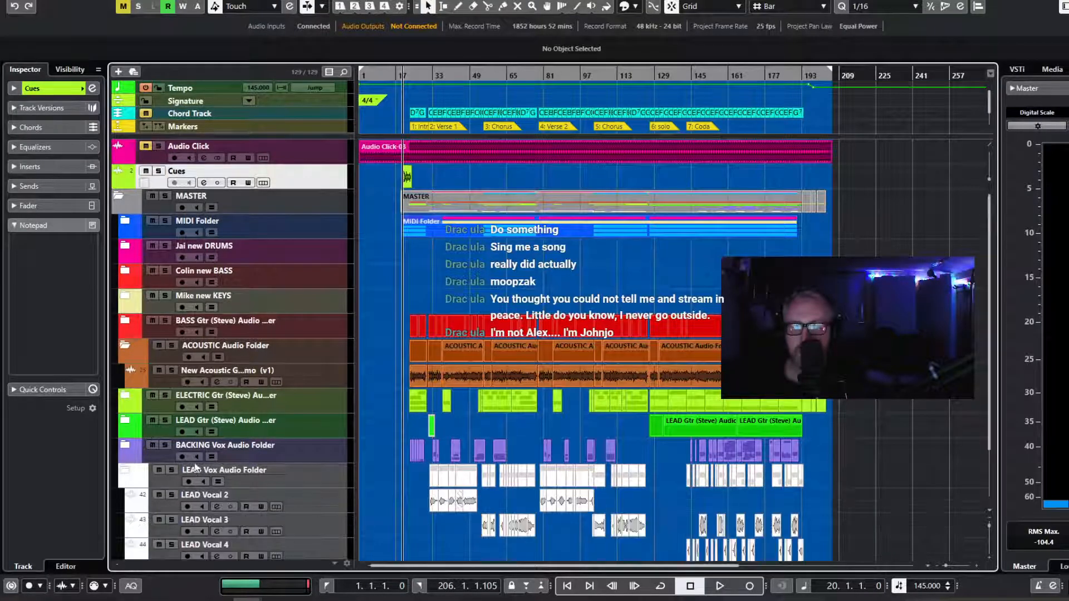
scroll(223, 452, down, 3)
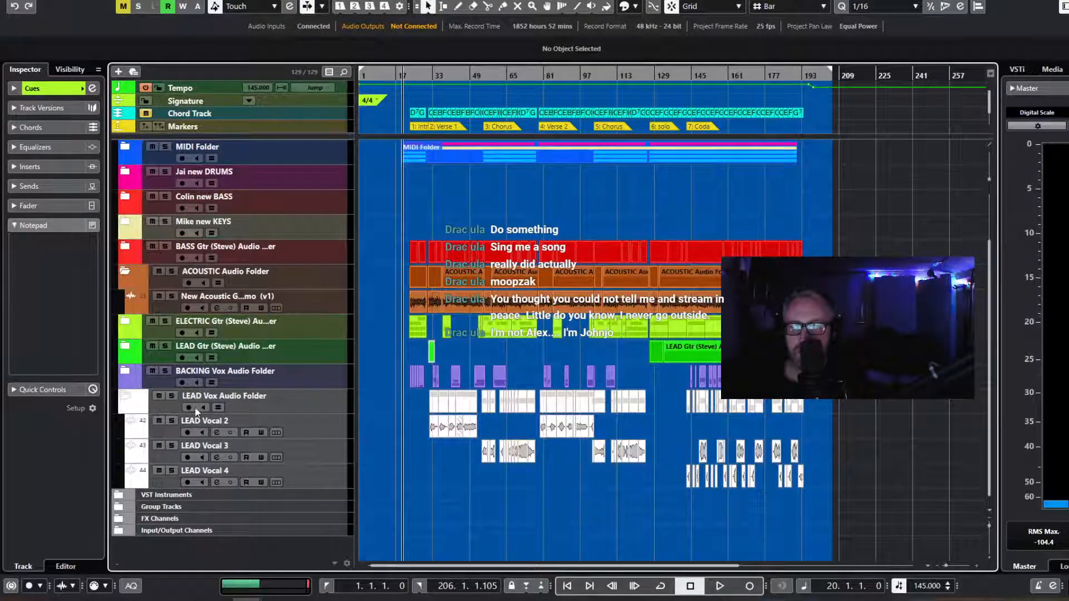
scroll(195, 332, up, 3)
scroll(195, 332, down, 3)
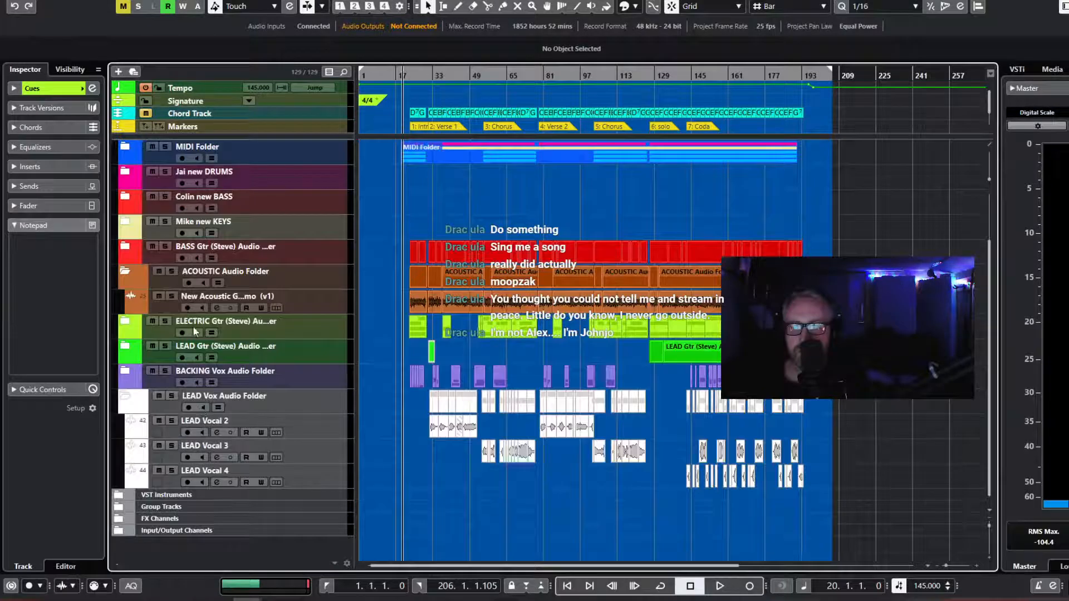
click(172, 297)
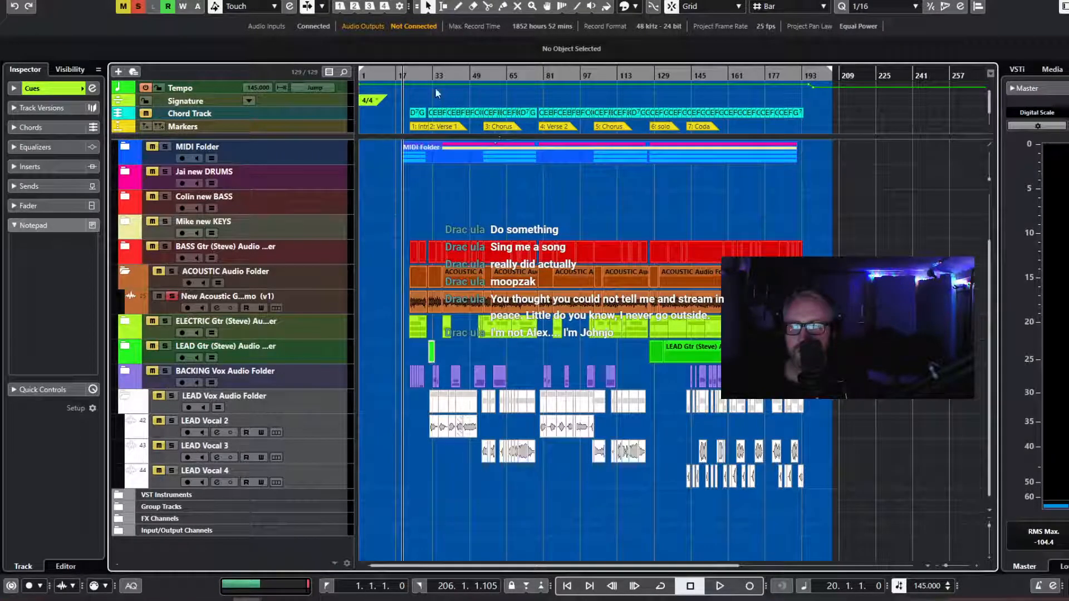
Play the song from the start of the intro and add the LEAD Vocal 2 track to the solo.
click(412, 74)
drag(412, 74, 406, 112)
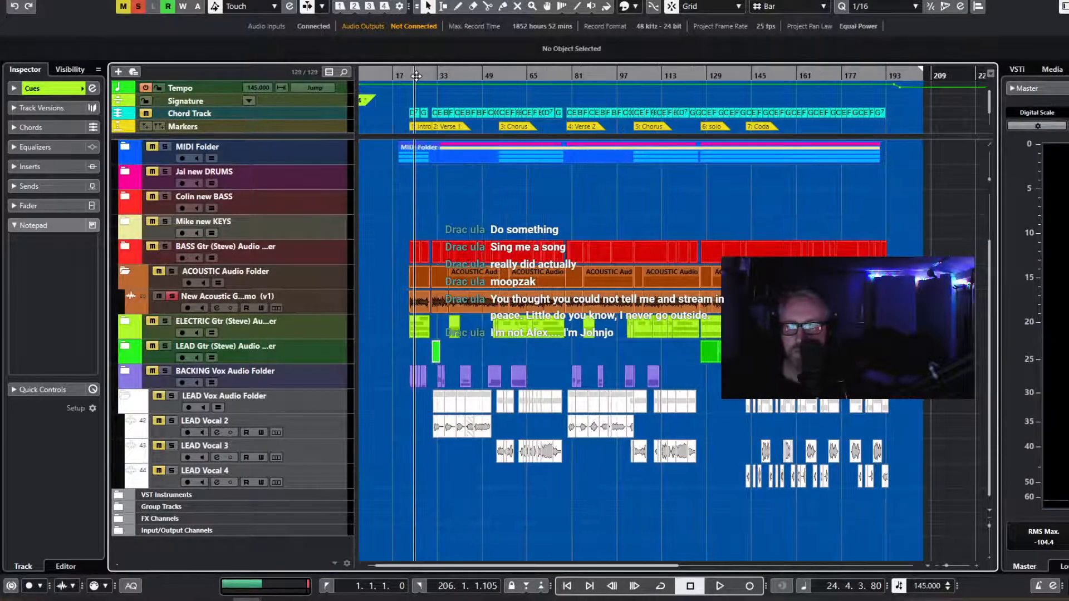
key(space)
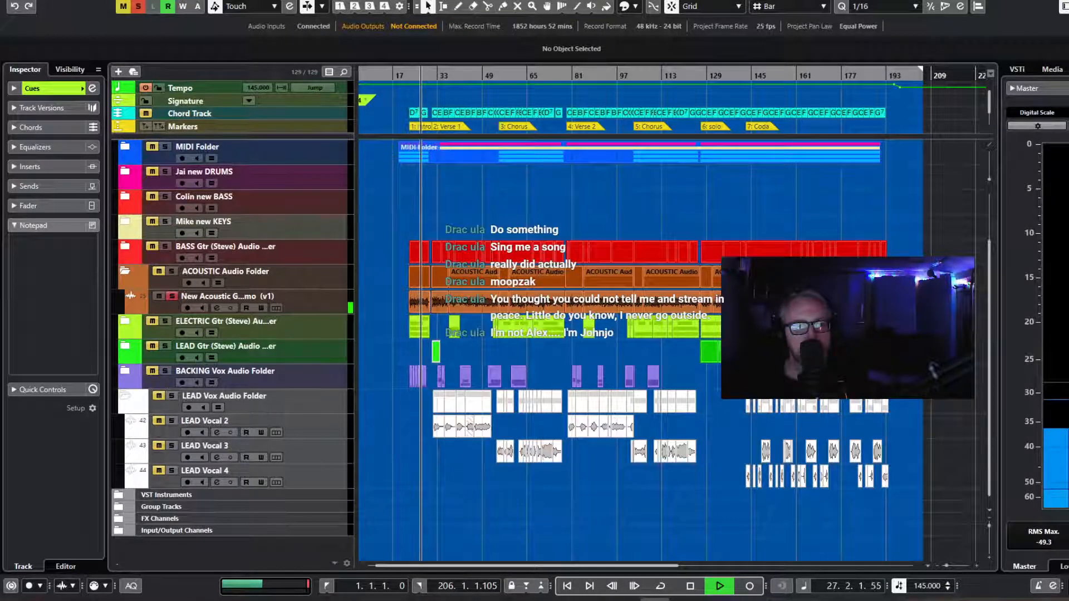
click(160, 421)
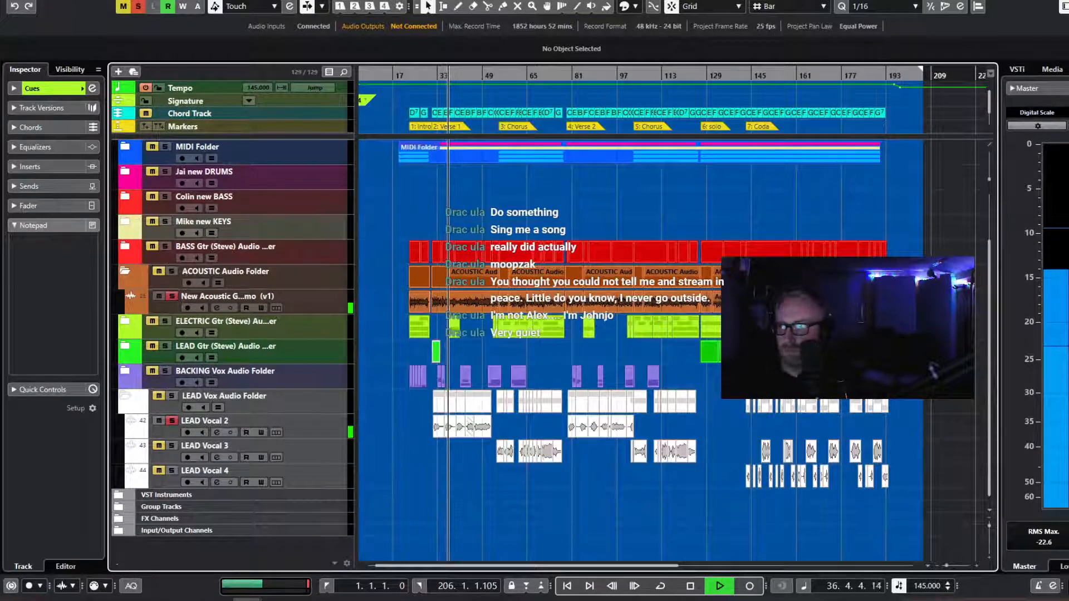
Raise the equalizer pre-gain of the soloed Acoustic Group Mono mixer channel to about 14 dB.
key(alt+F3)
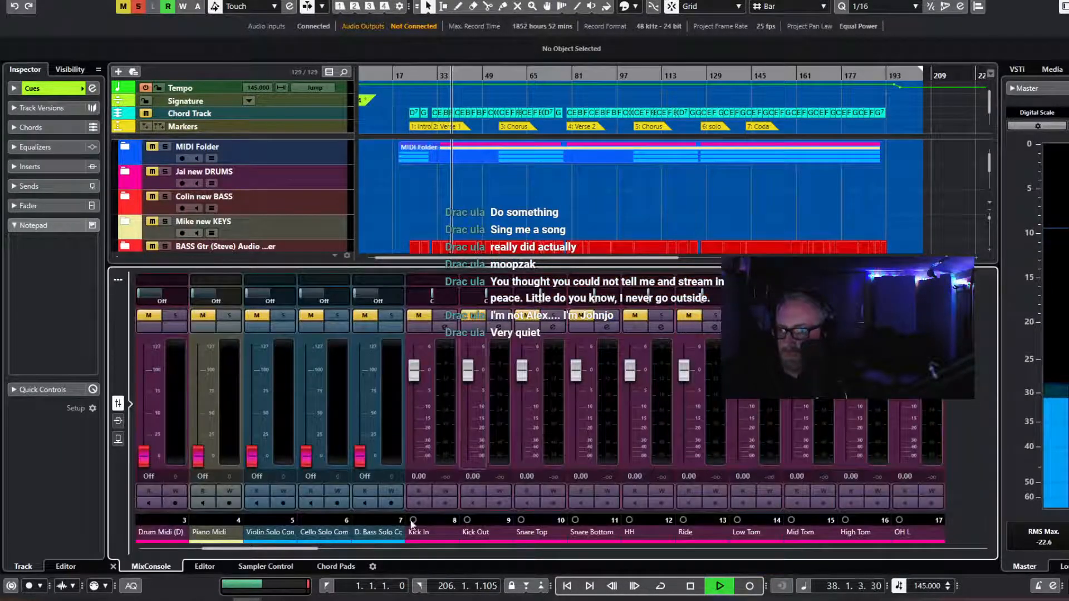
scroll(445, 516, right, 5)
scroll(656, 483, right, 10)
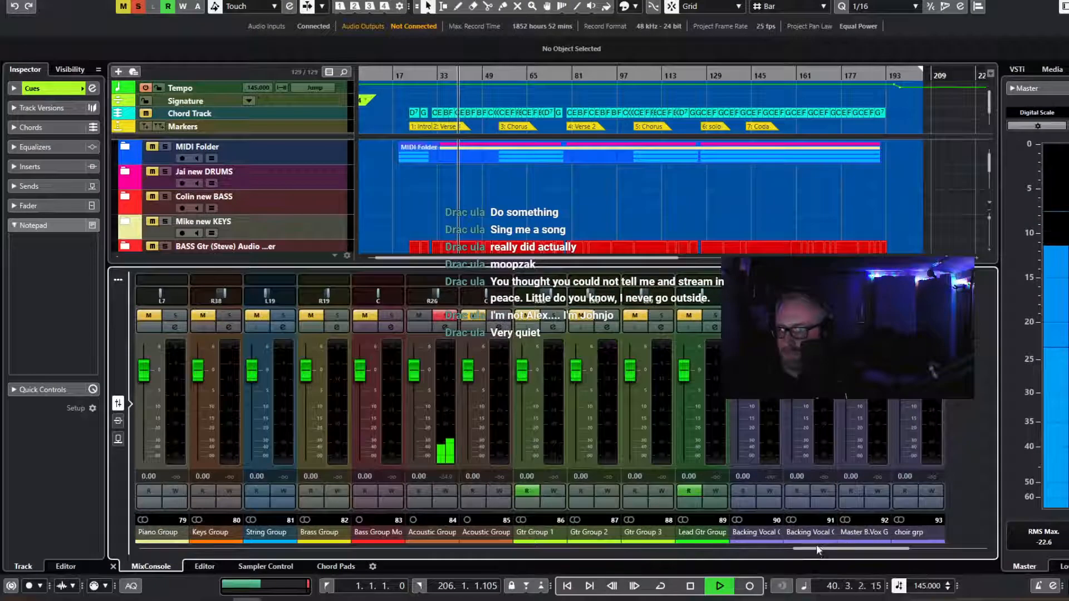
drag(816, 547, 791, 562)
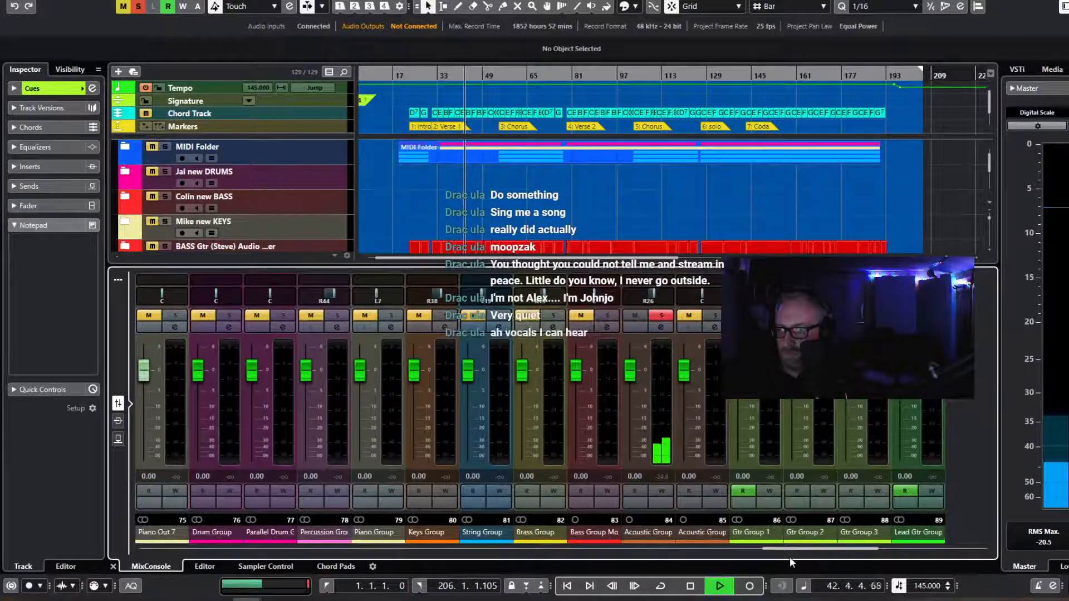
click(657, 326)
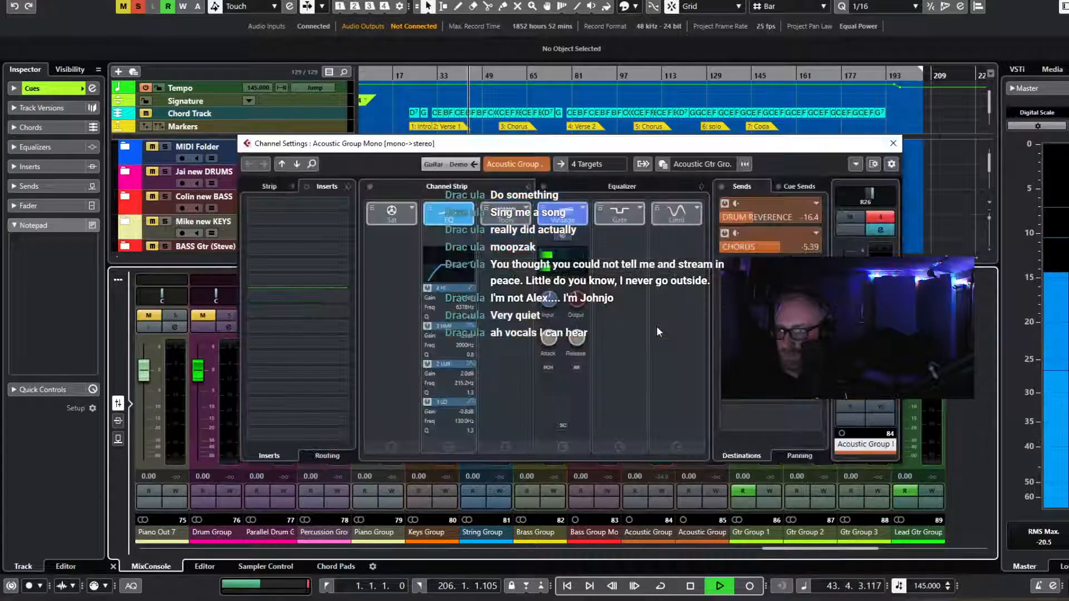
click(277, 185)
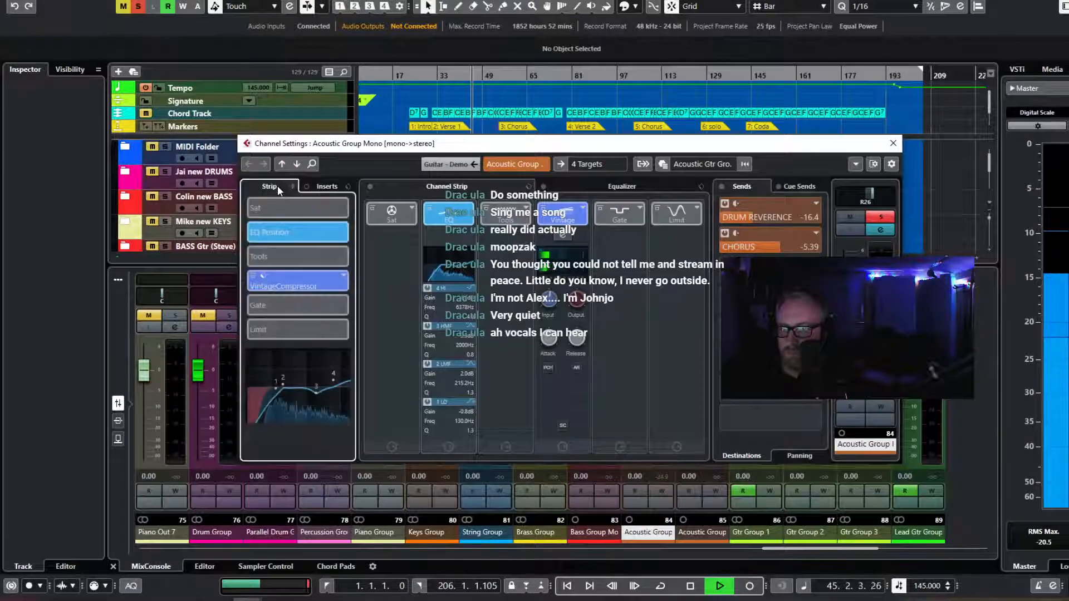
click(626, 186)
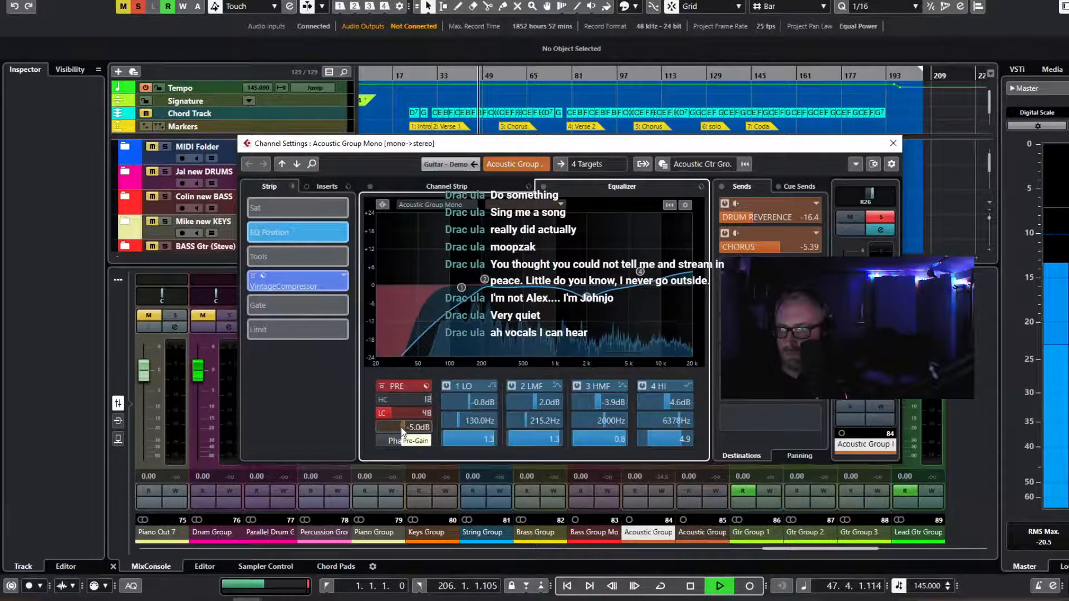
drag(401, 426, 422, 428)
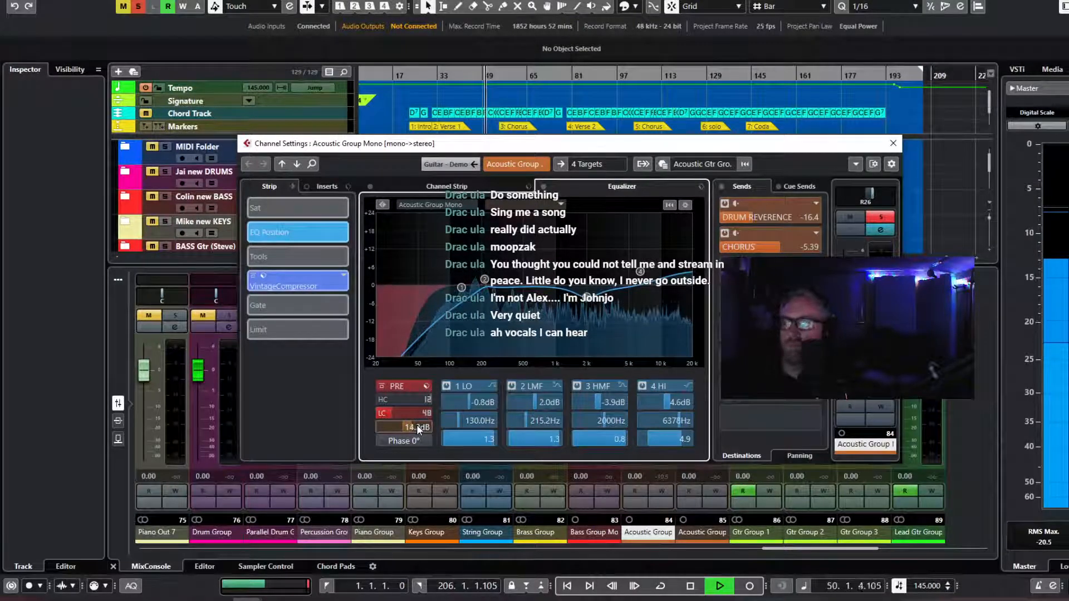
click(893, 143)
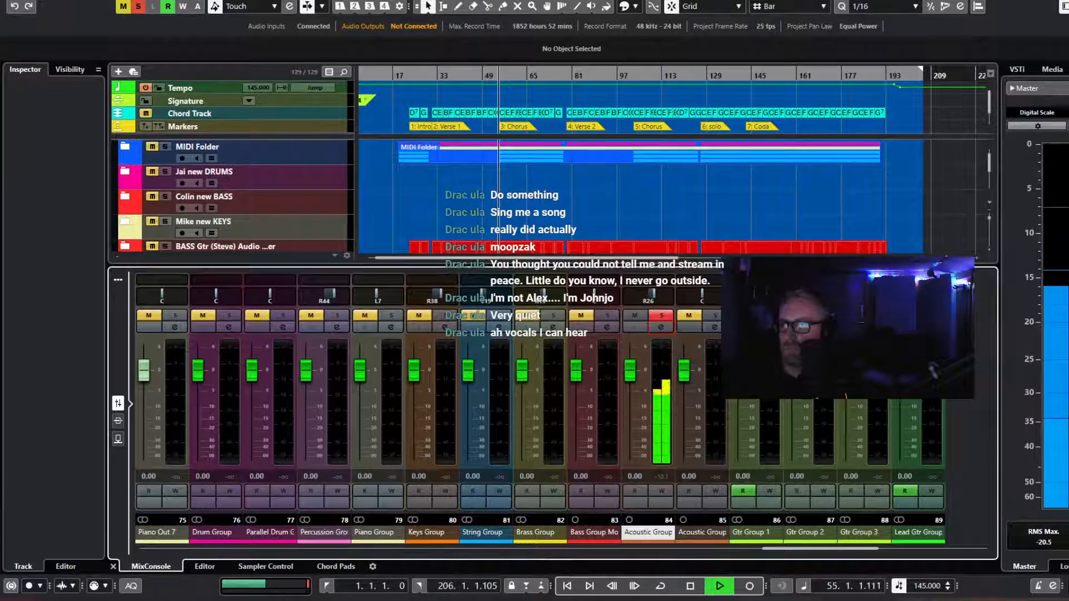
Hide the mixer and add the LEAD Vocal 3 track and the BASS Gtr audio folder to the soloed tracks.
click(1064, 7)
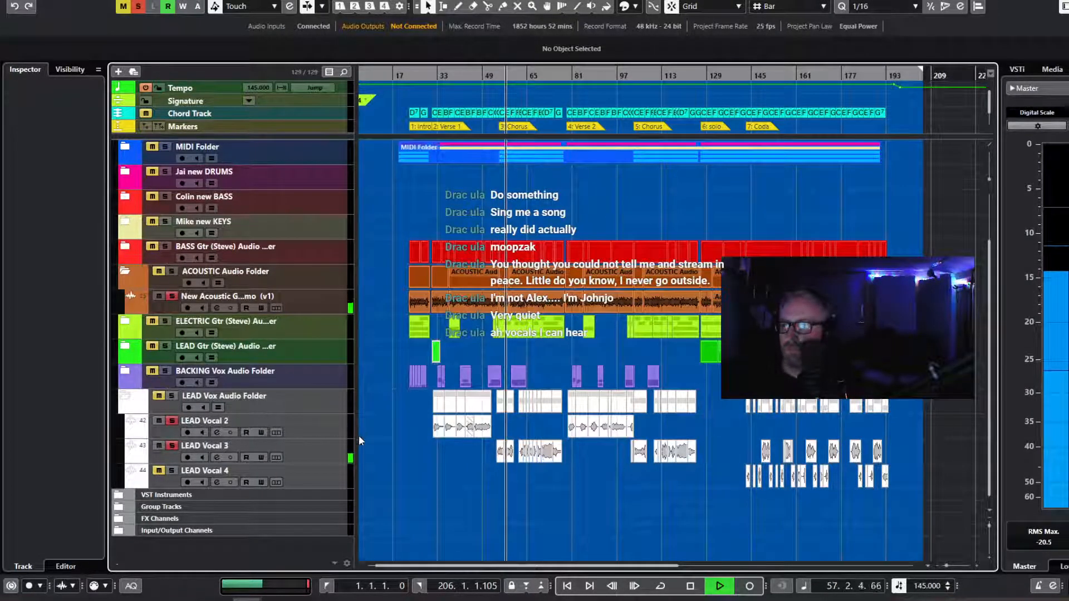
scroll(362, 429, up, 3)
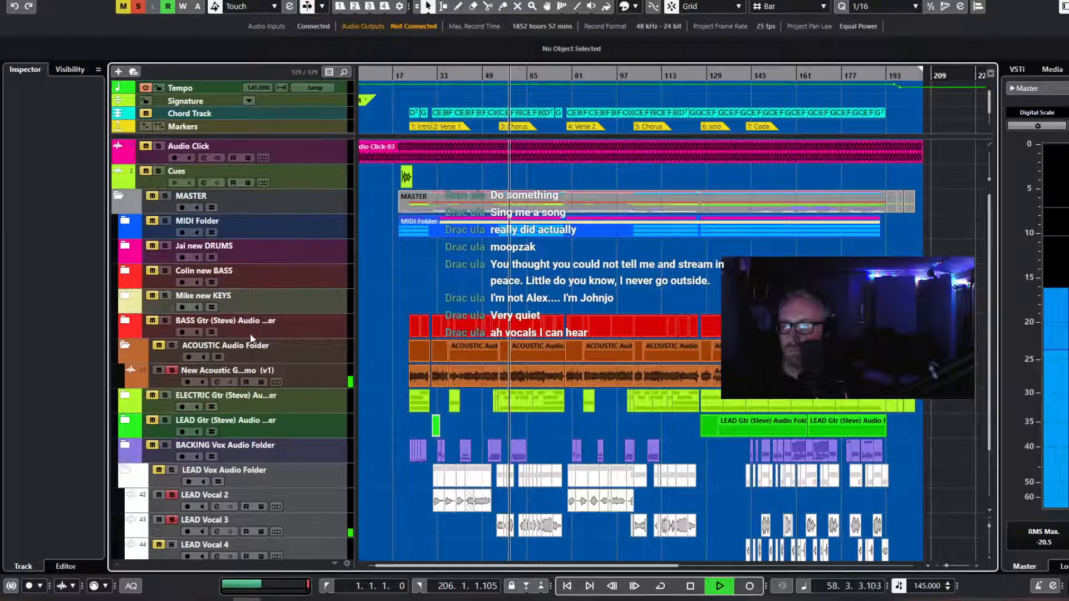
key(space)
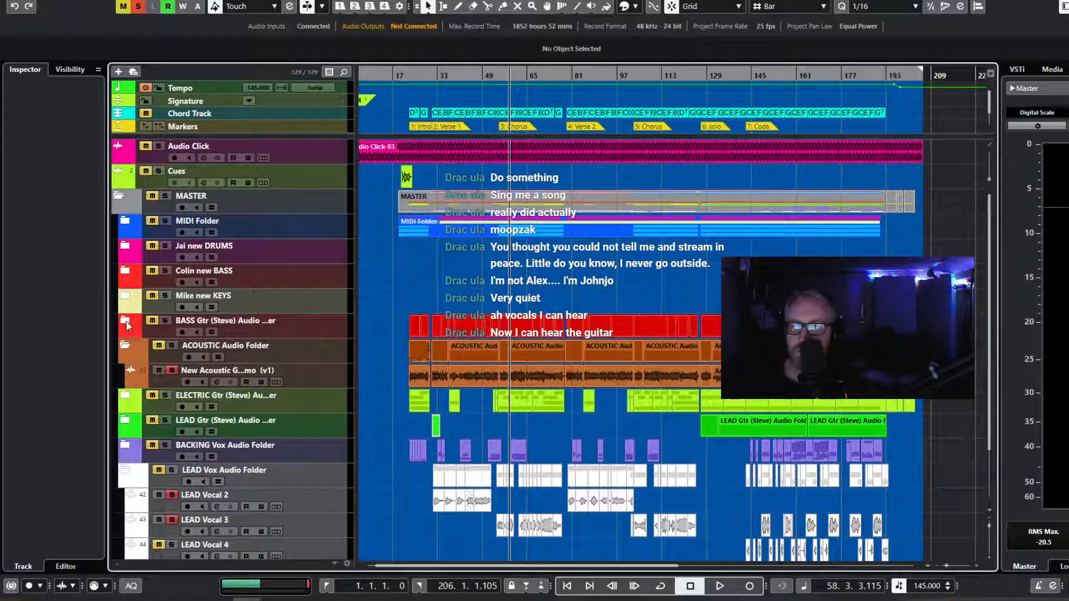
key(space)
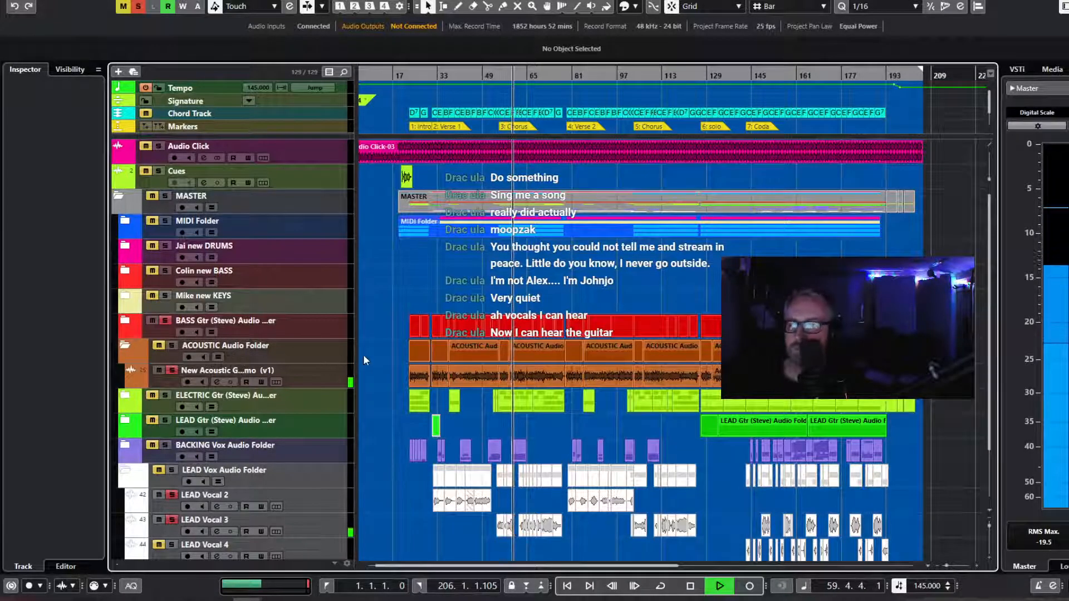
scroll(363, 357, down, 3)
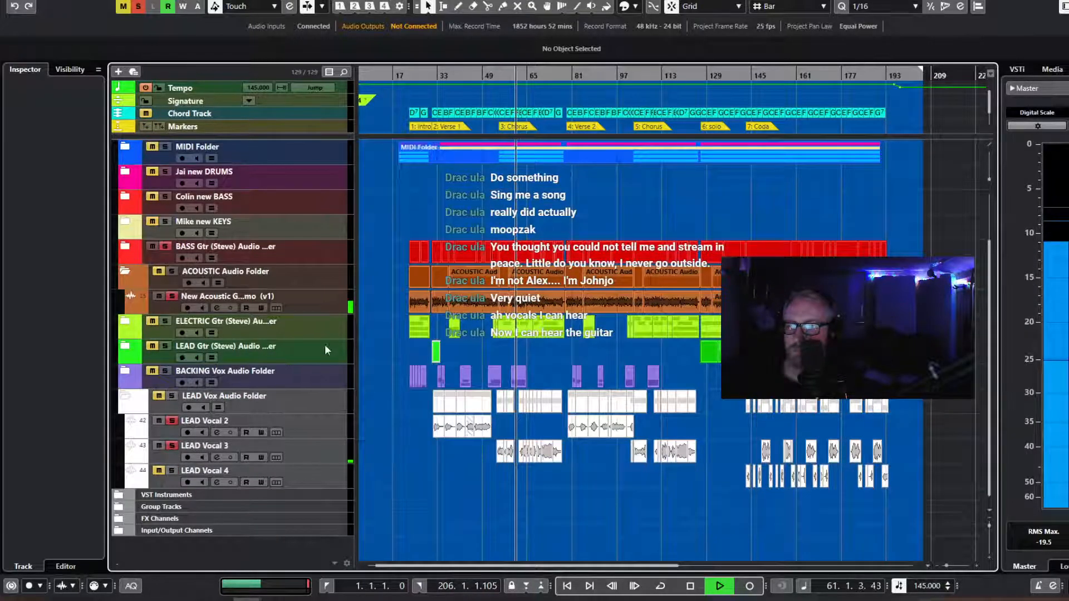
scroll(354, 347, up, 3)
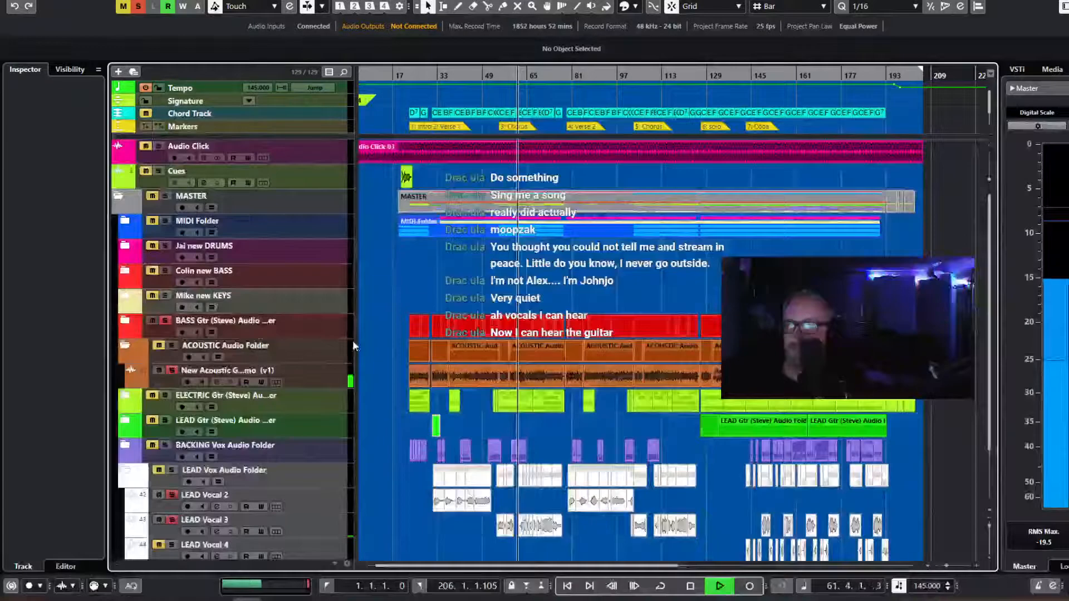
Expand the MIDI Folder, solo the Drum Midi and Piano Midi tracks during playback, and unmute Piano Midi.
click(124, 220)
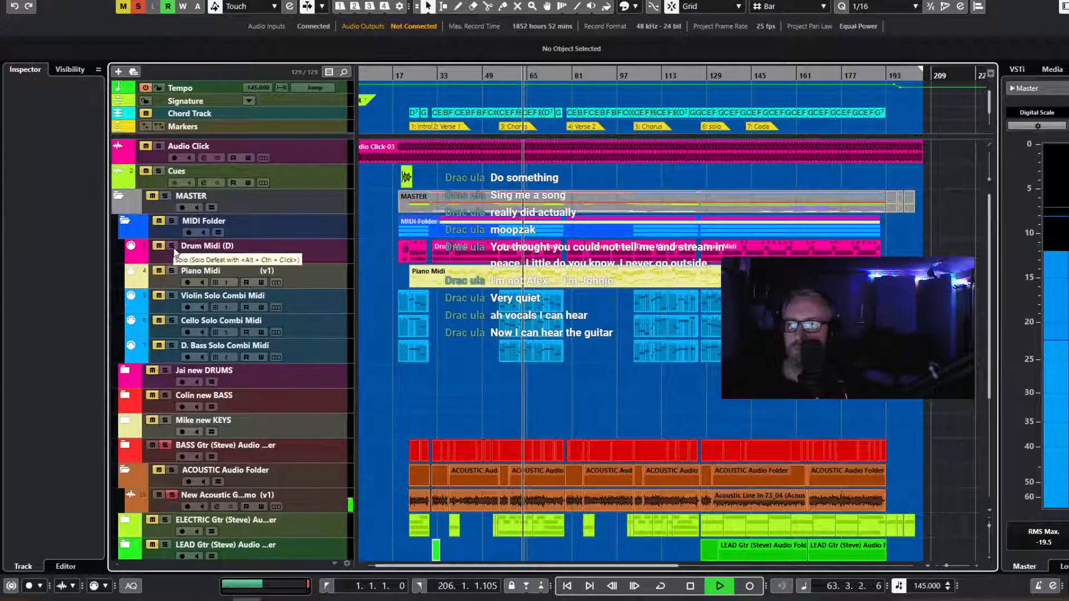
key(space)
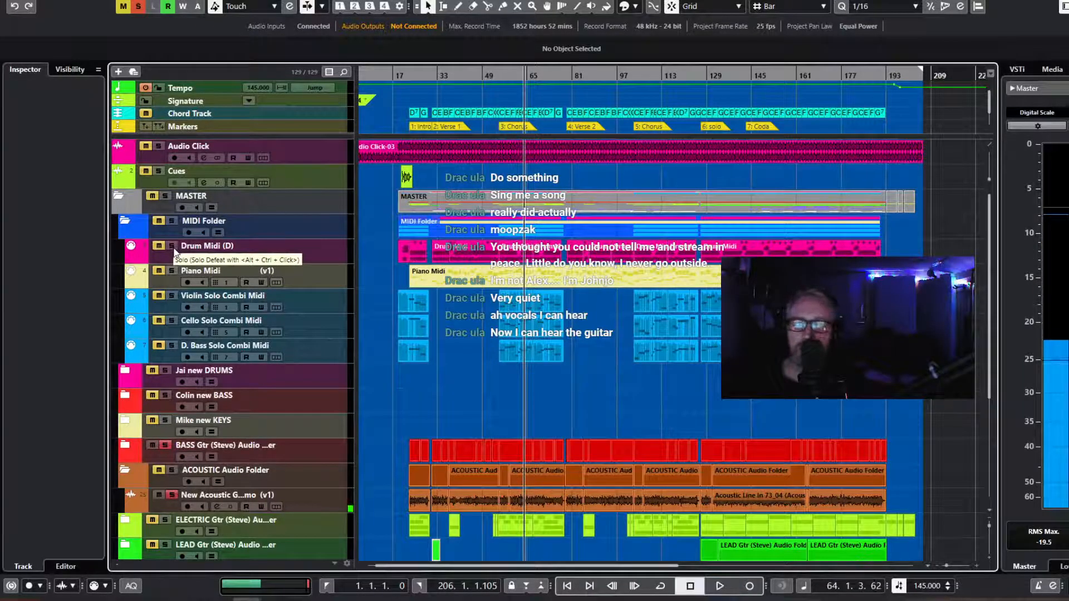
key(space)
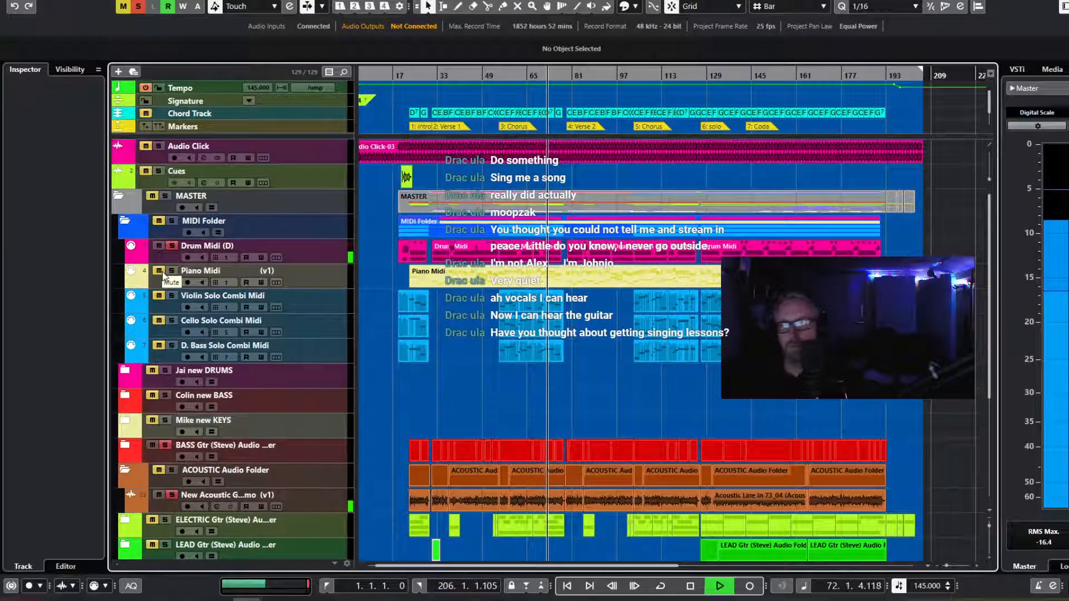
click(158, 271)
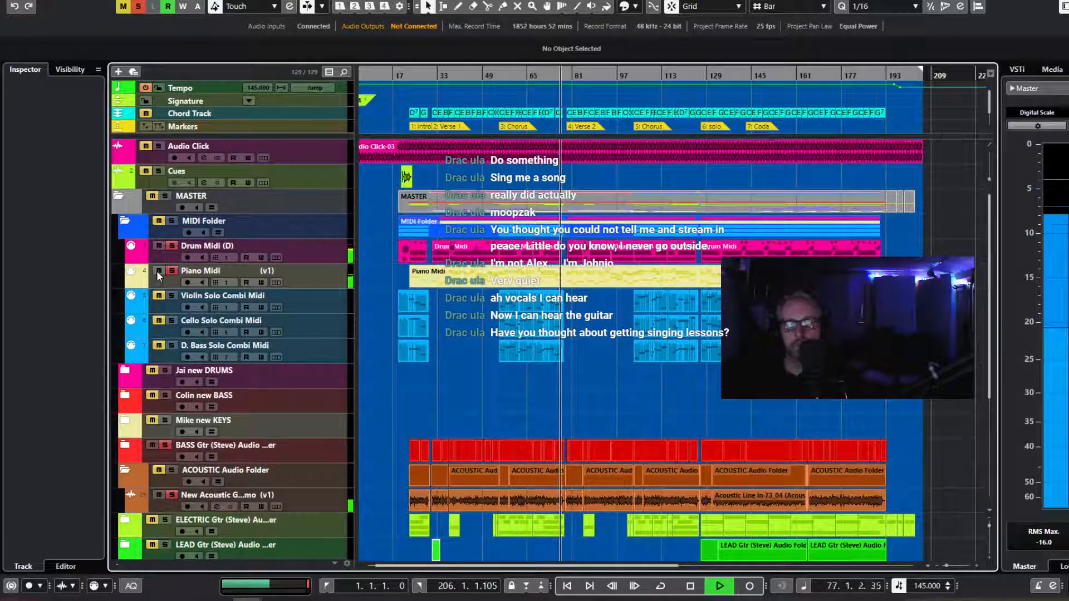
key(space)
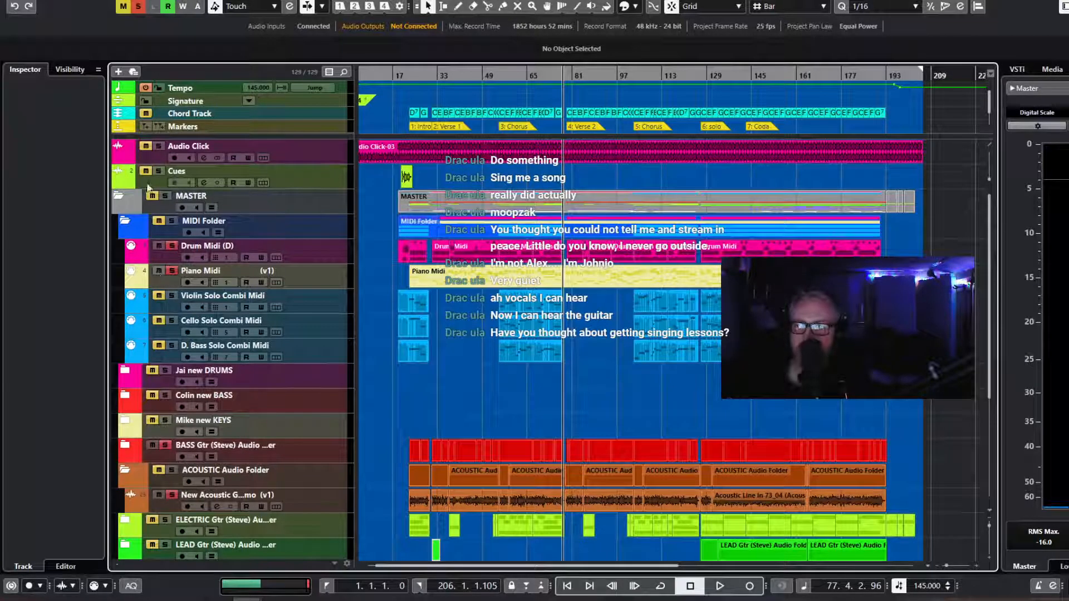
Open the Drum Midi part that starts at bar 67 in the Drum Editor.
click(578, 251)
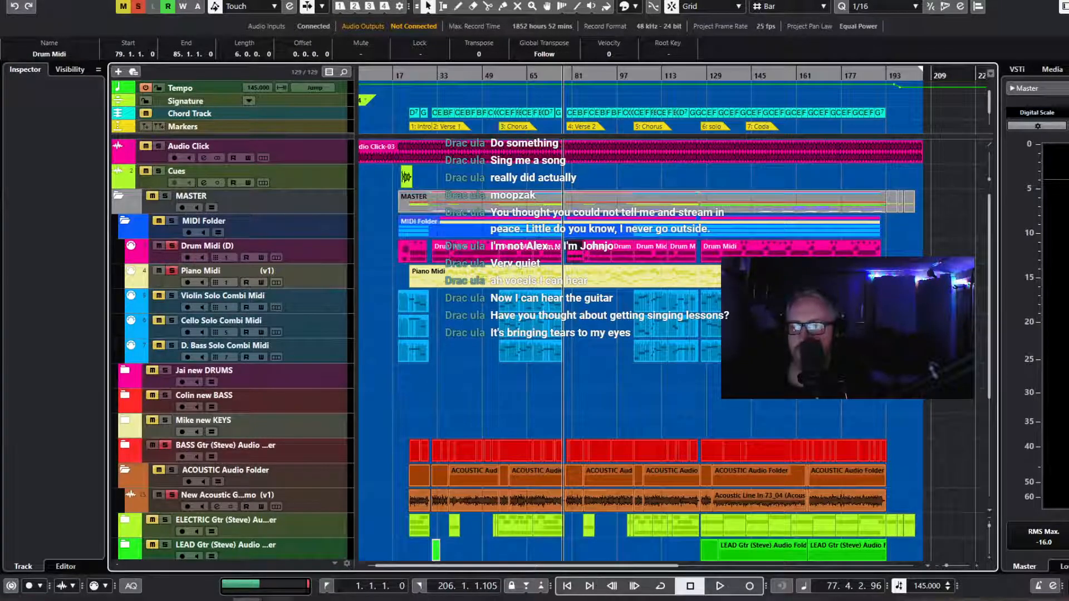
mouse_move(248, 599)
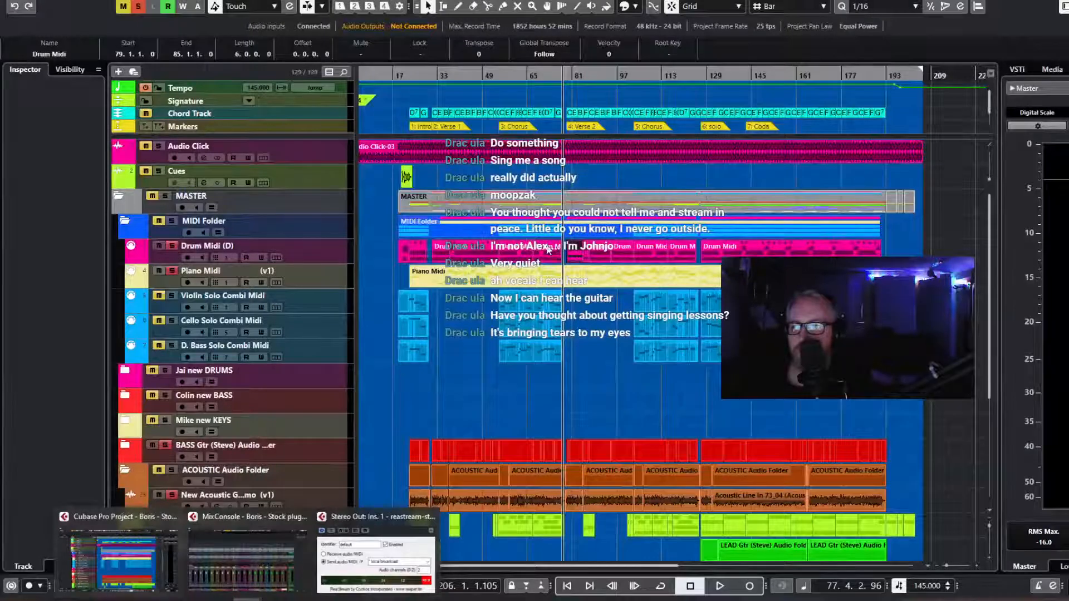
double_click(548, 249)
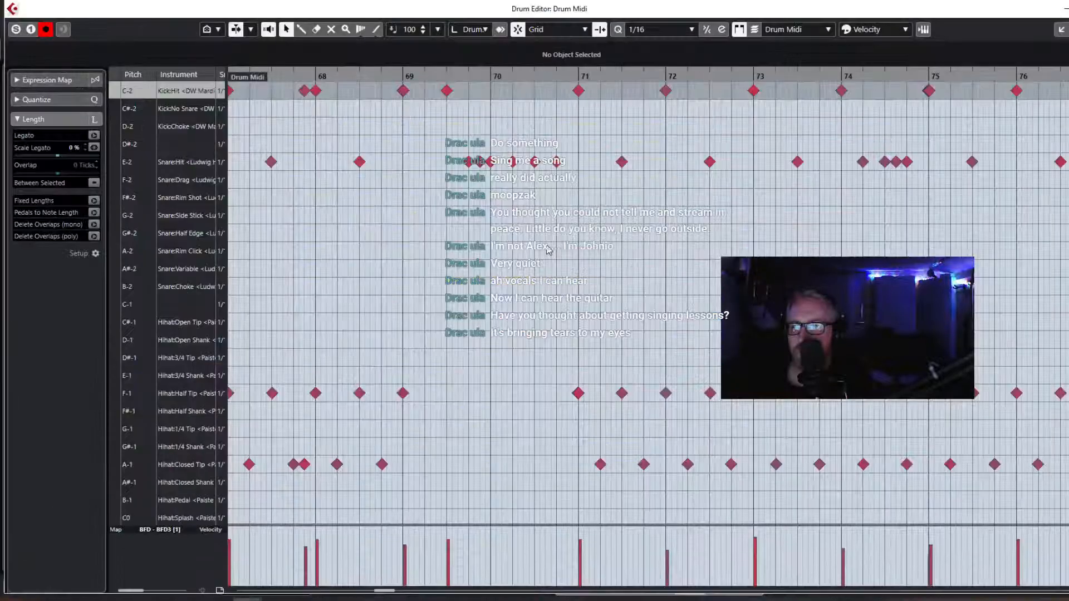
Place a snare hit just after bar 69, remove it again, and return to the project's track list.
click(301, 31)
click(409, 161)
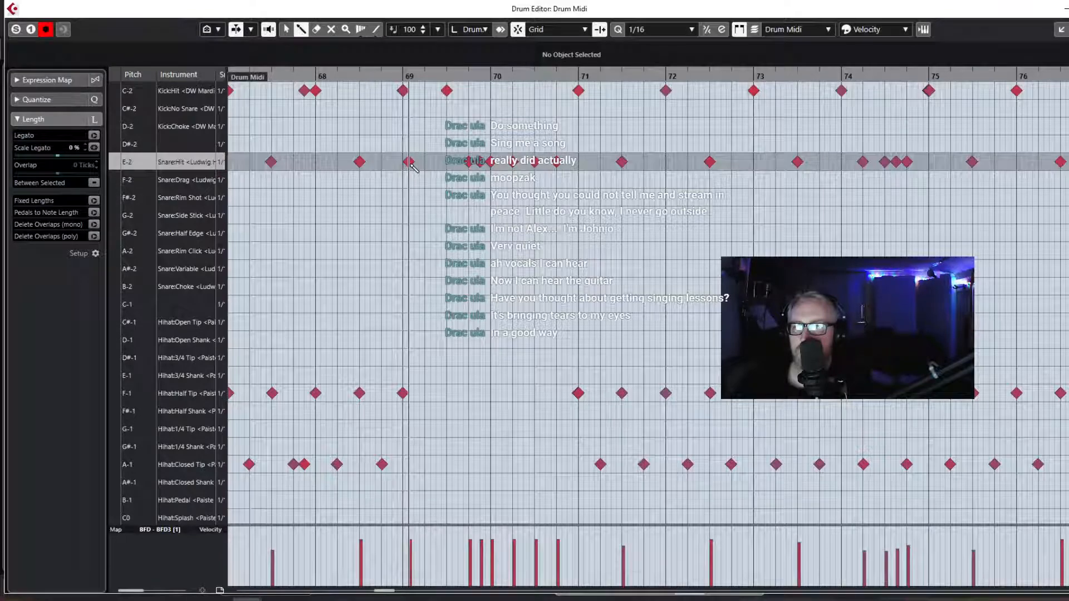
click(409, 162)
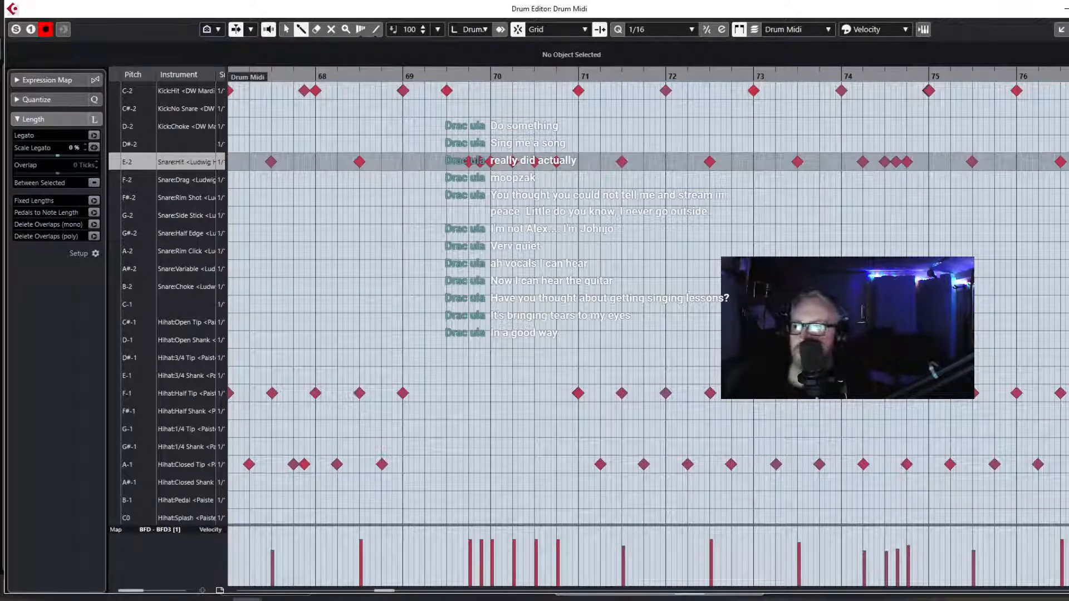
key(Return)
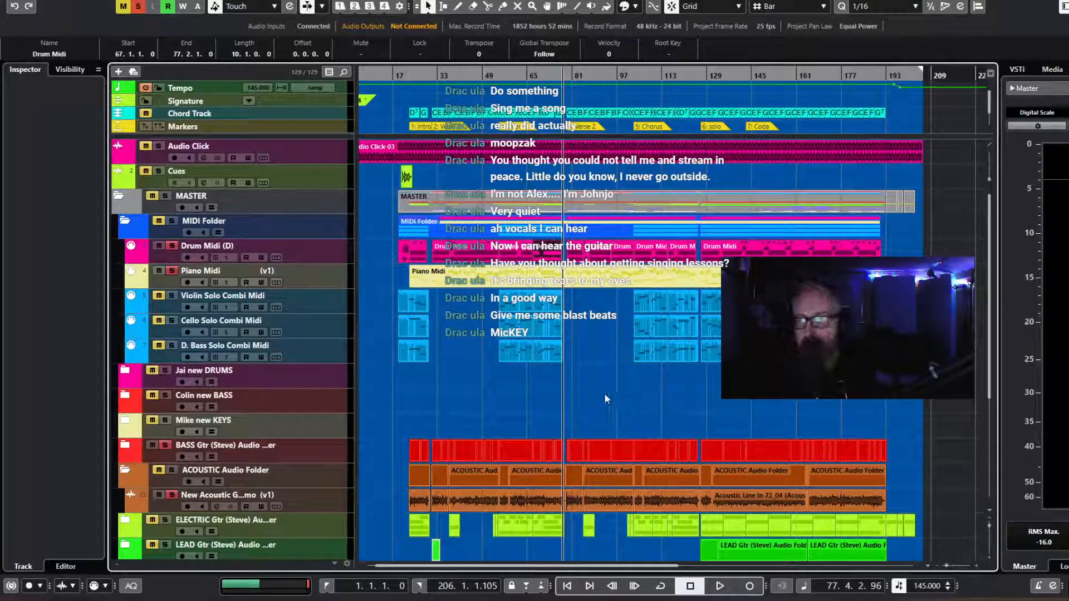
scroll(576, 380, down, 3)
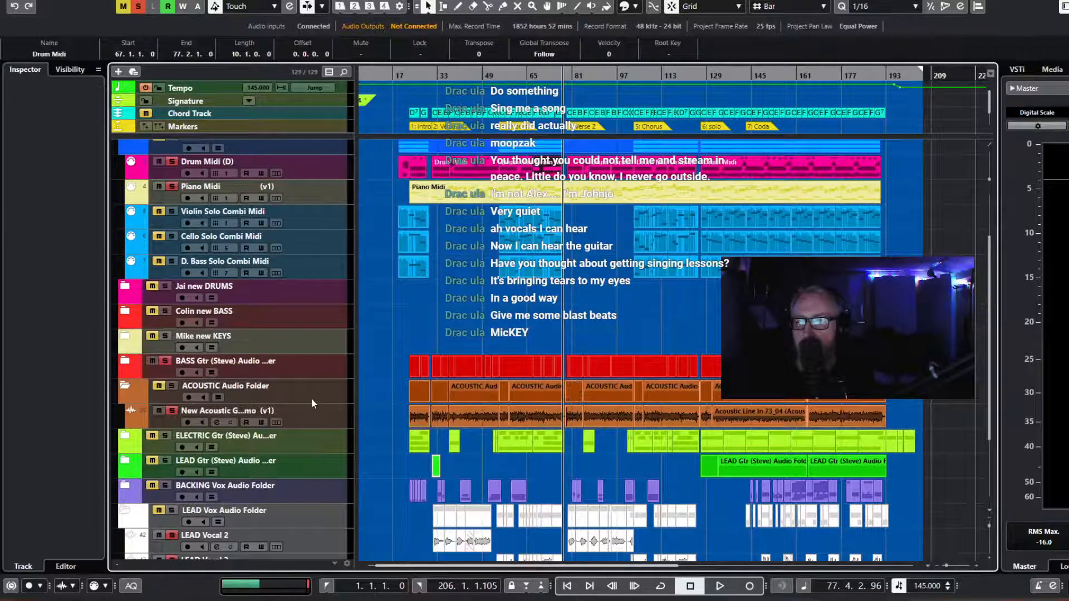
Clear all solos and expand the ELECTRIC Gtr and LEAD Gtr audio folders in the track list.
click(143, 10)
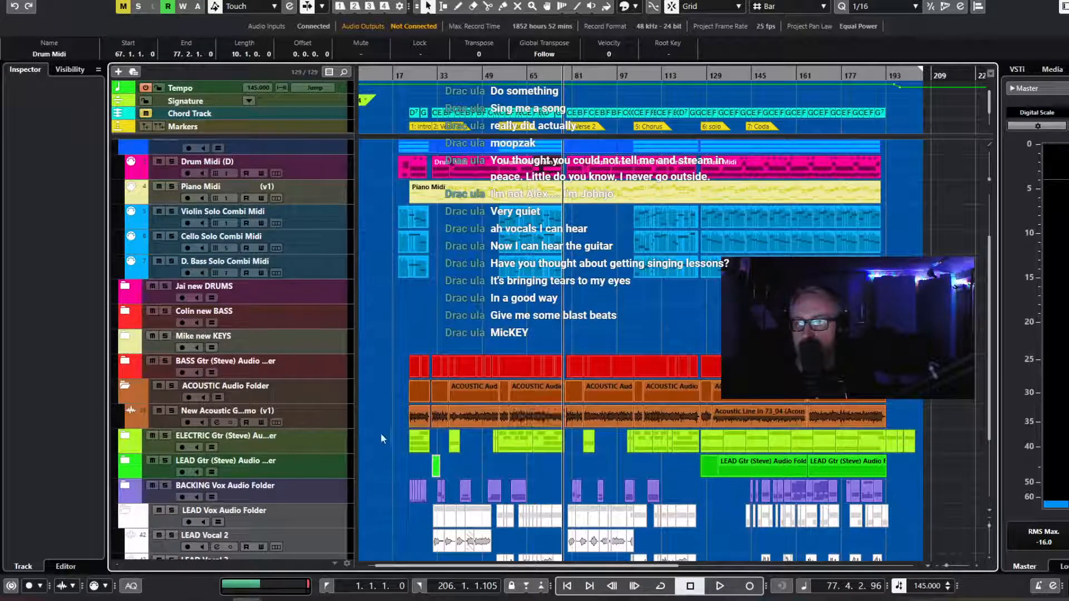
click(124, 436)
scroll(139, 445, down, 6)
scroll(143, 448, down, 3)
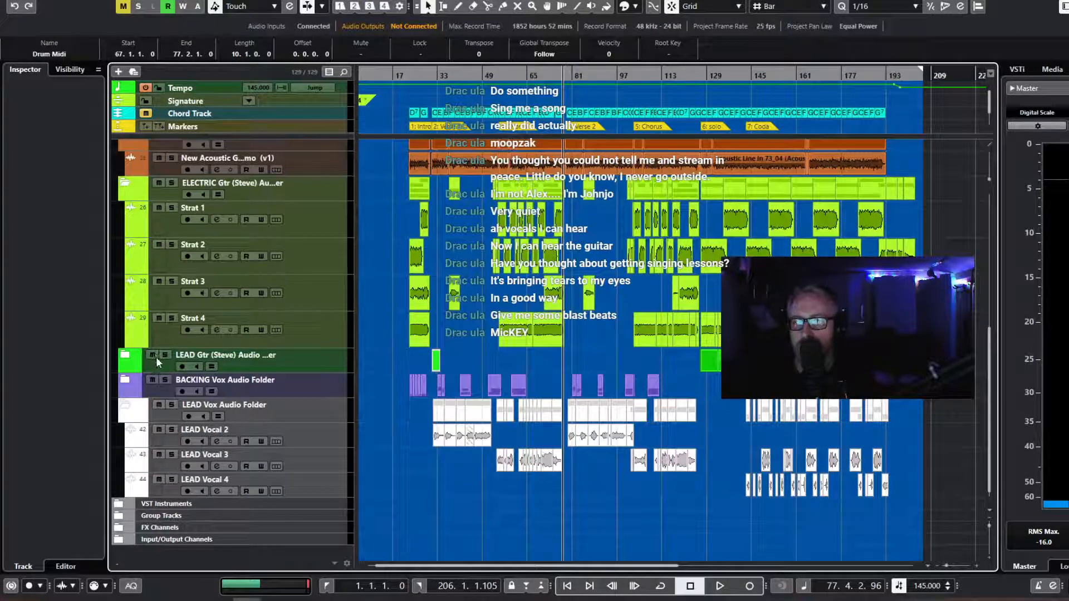
click(128, 357)
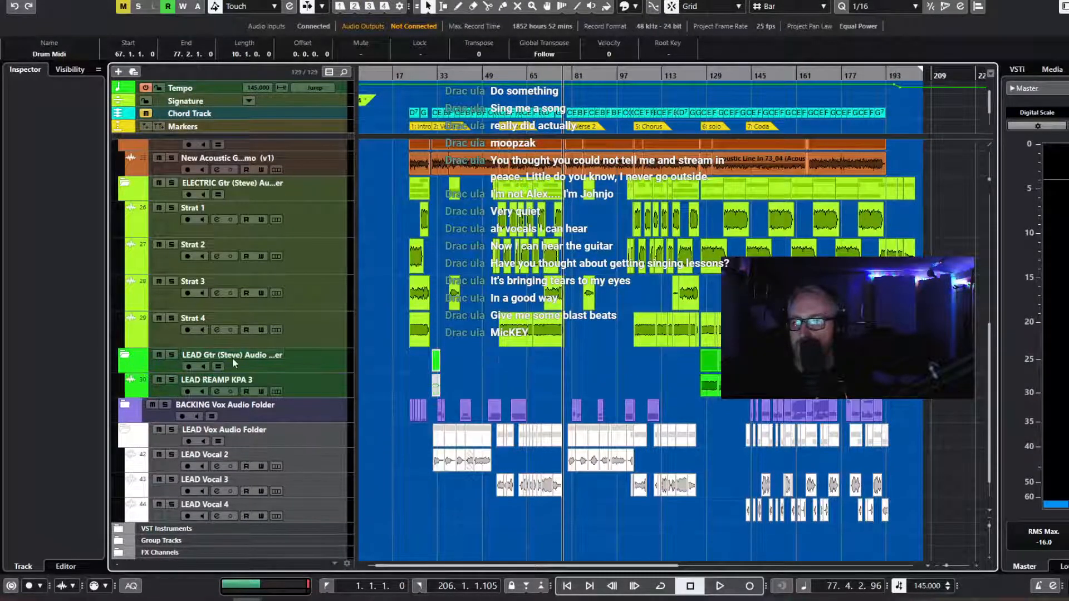
scroll(232, 358, down, 1)
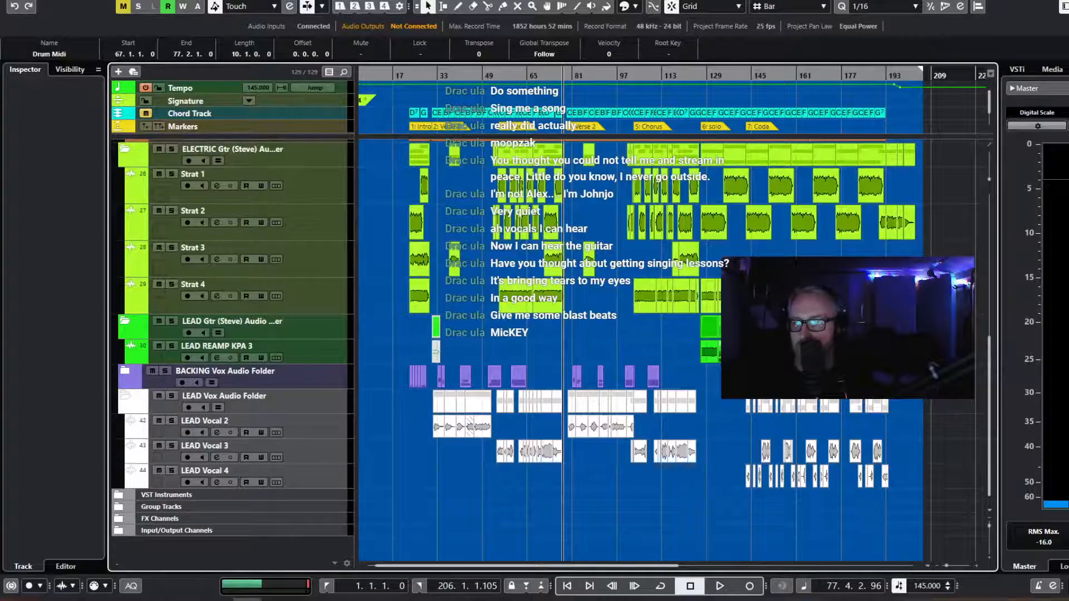
scroll(234, 356, up, 11)
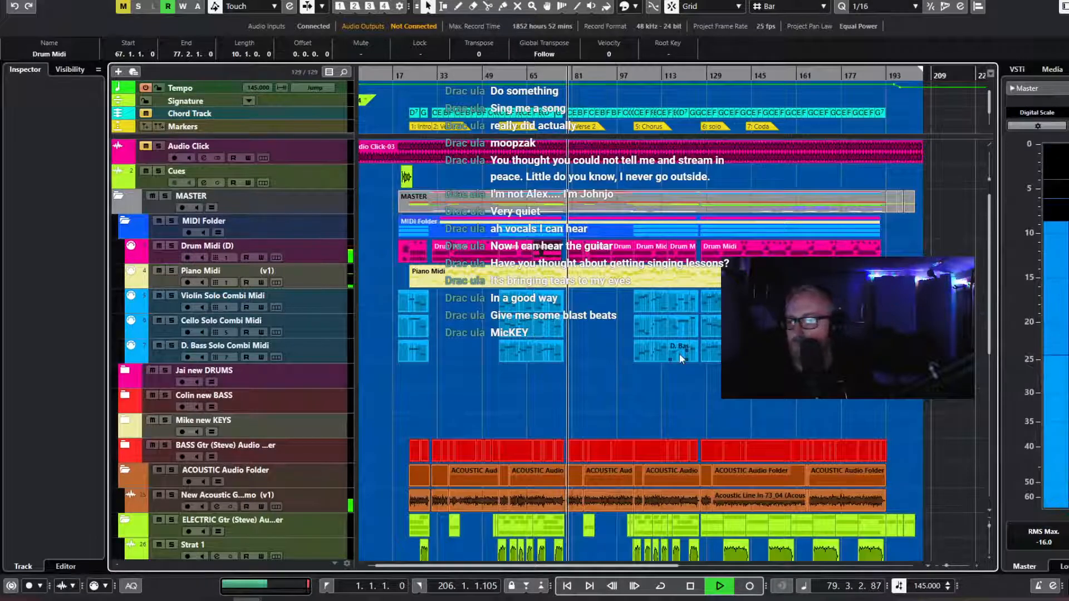
scroll(680, 357, down, 2)
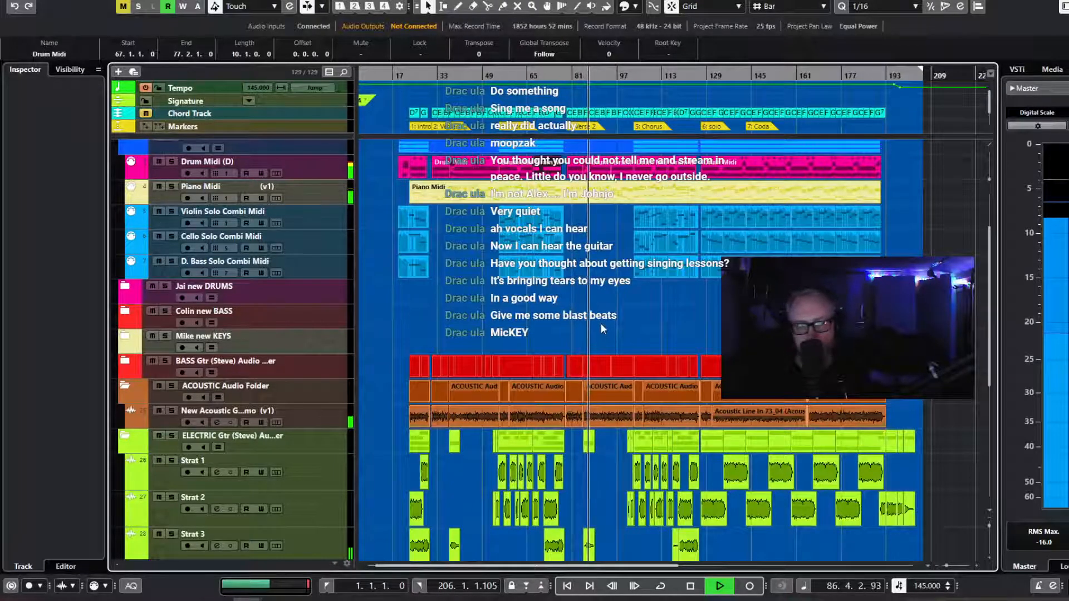
scroll(600, 323, down, 3)
scroll(601, 328, down, 2)
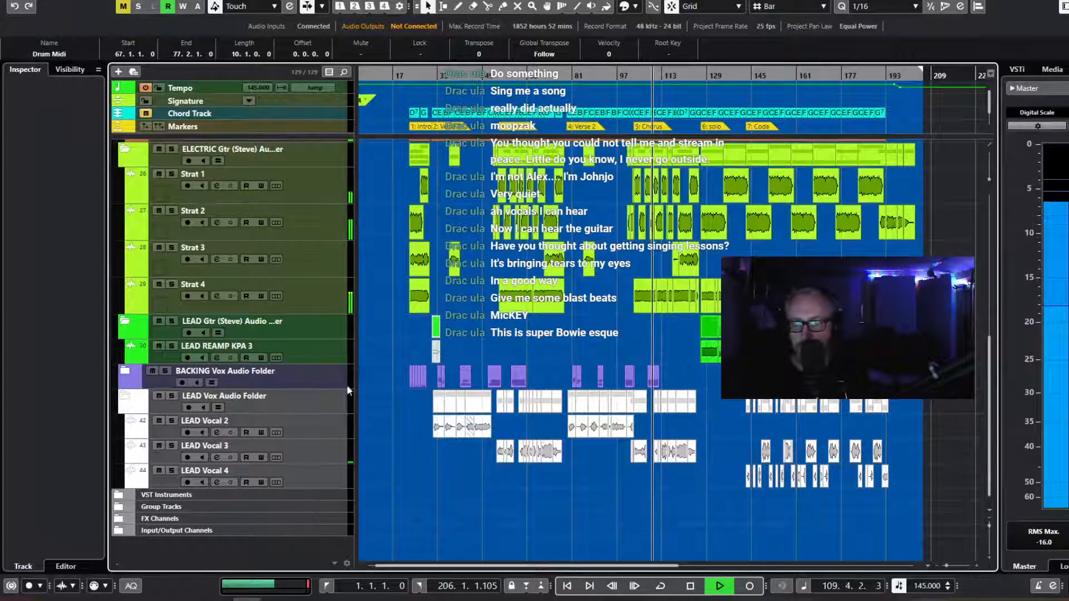
key(alt+F3)
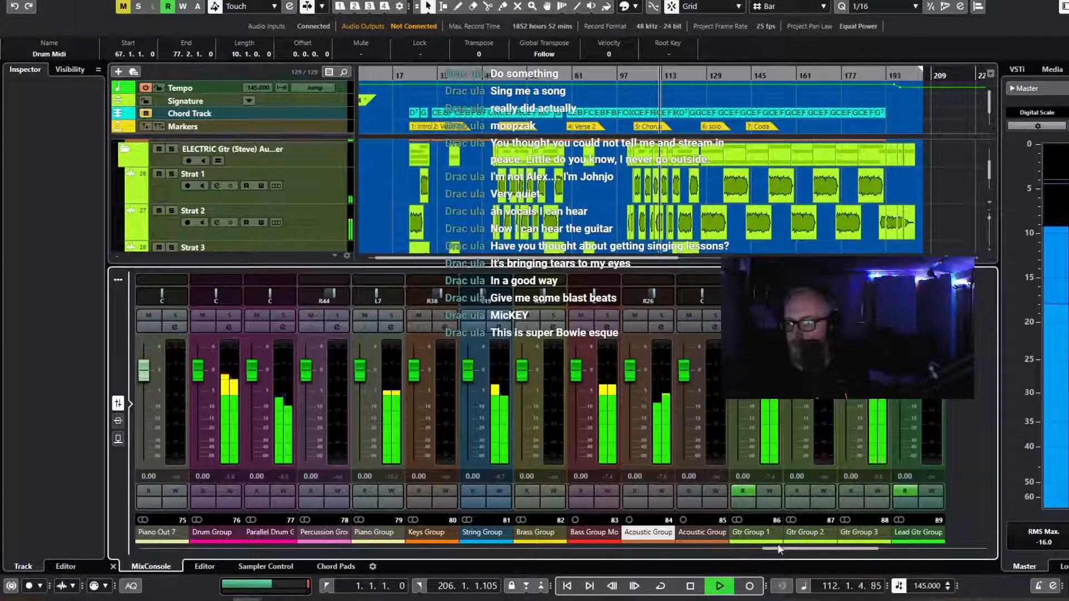
drag(782, 550, 878, 540)
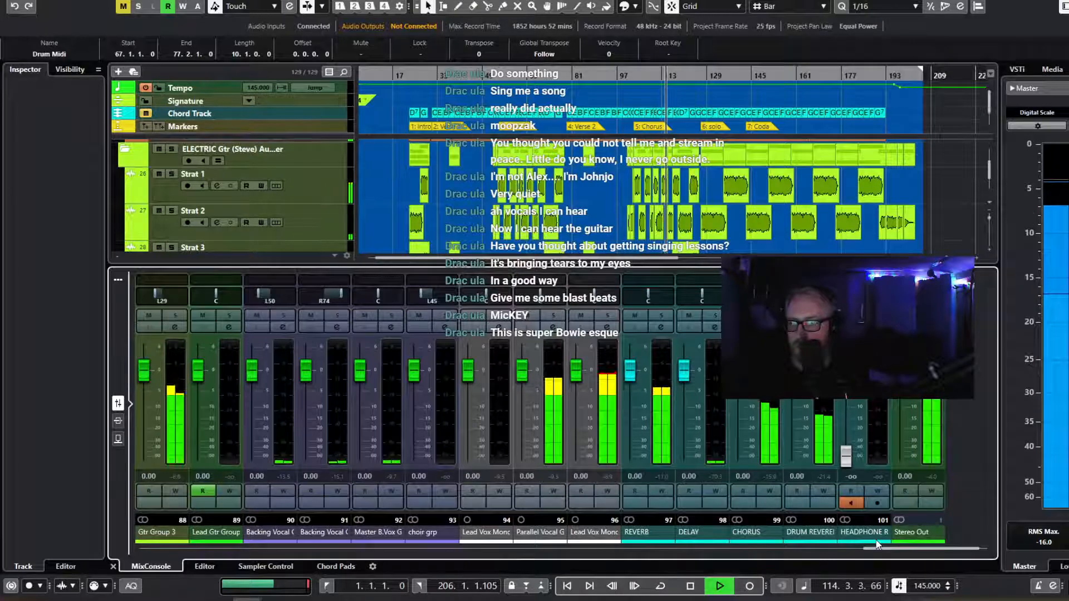
click(392, 328)
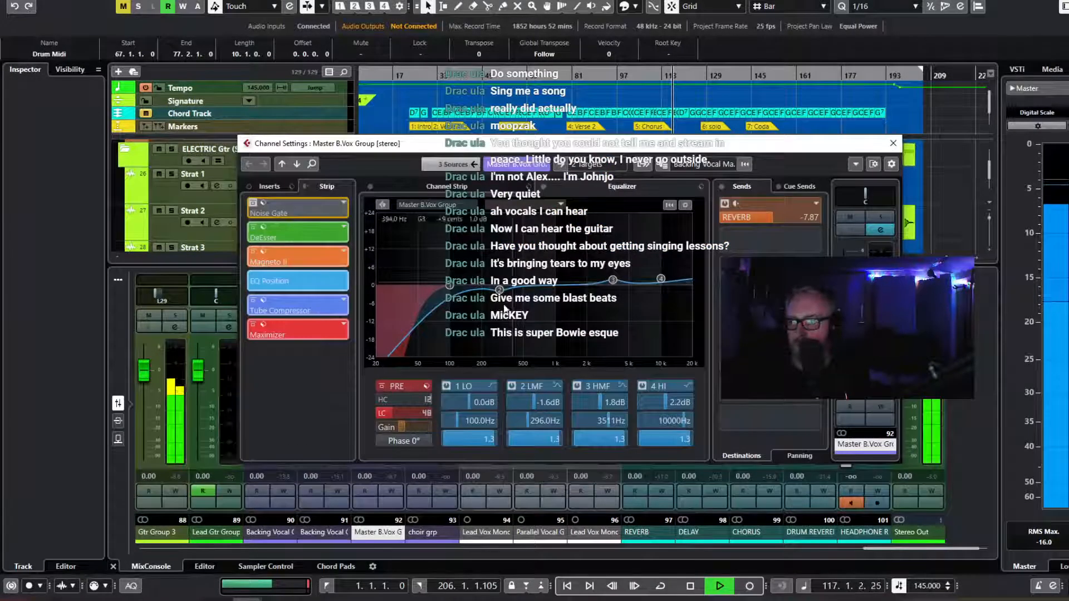
click(398, 427)
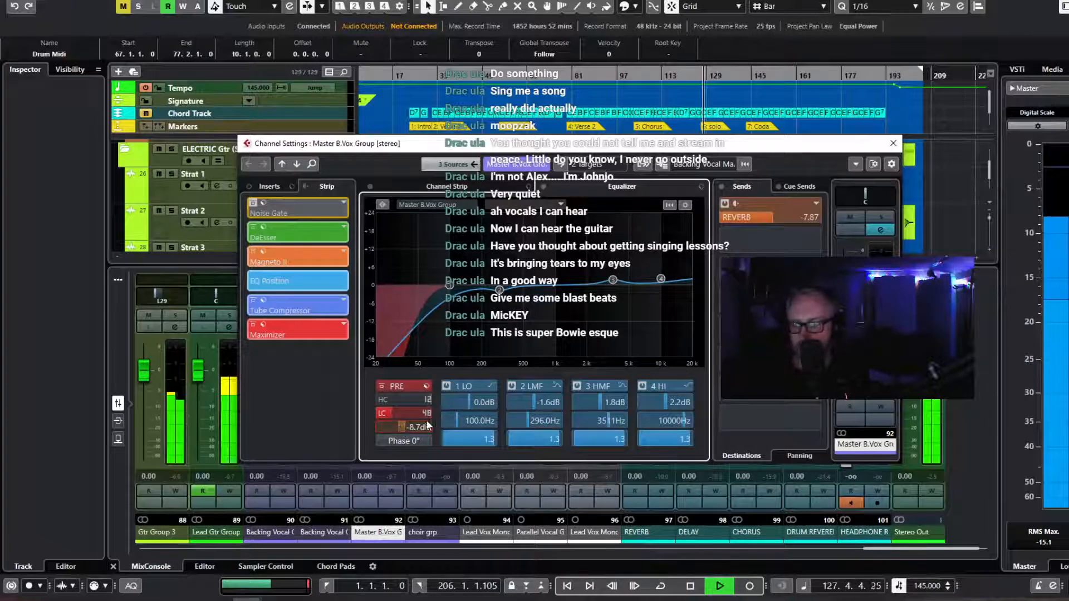
In the Lead Gtr Group's equalizer, set the high-mid band to 2610 Hz and 7.7 dB, and close its channel settings.
click(226, 329)
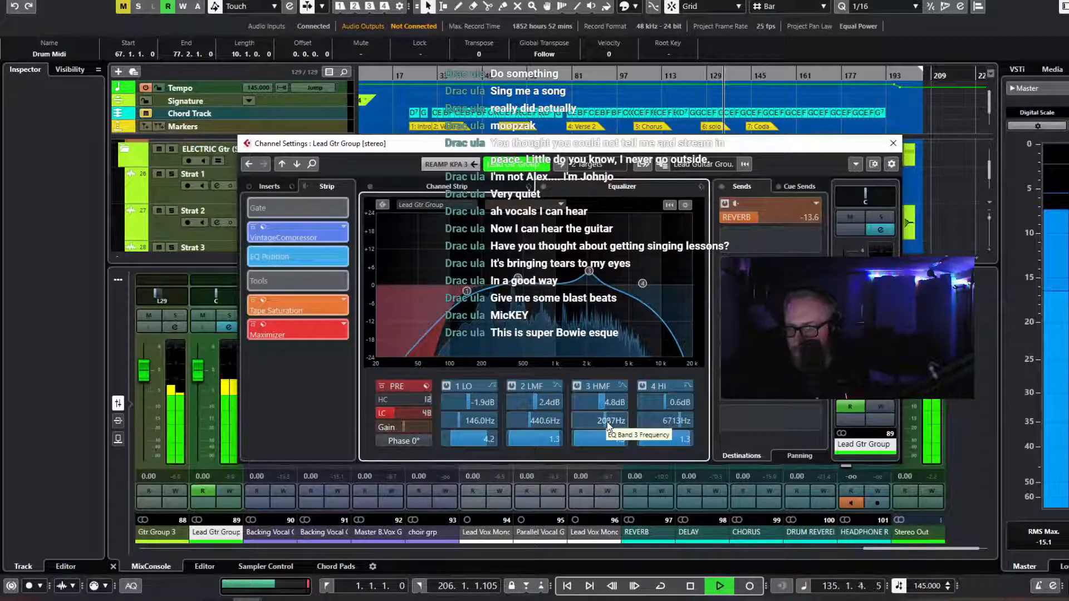
drag(607, 422, 615, 424)
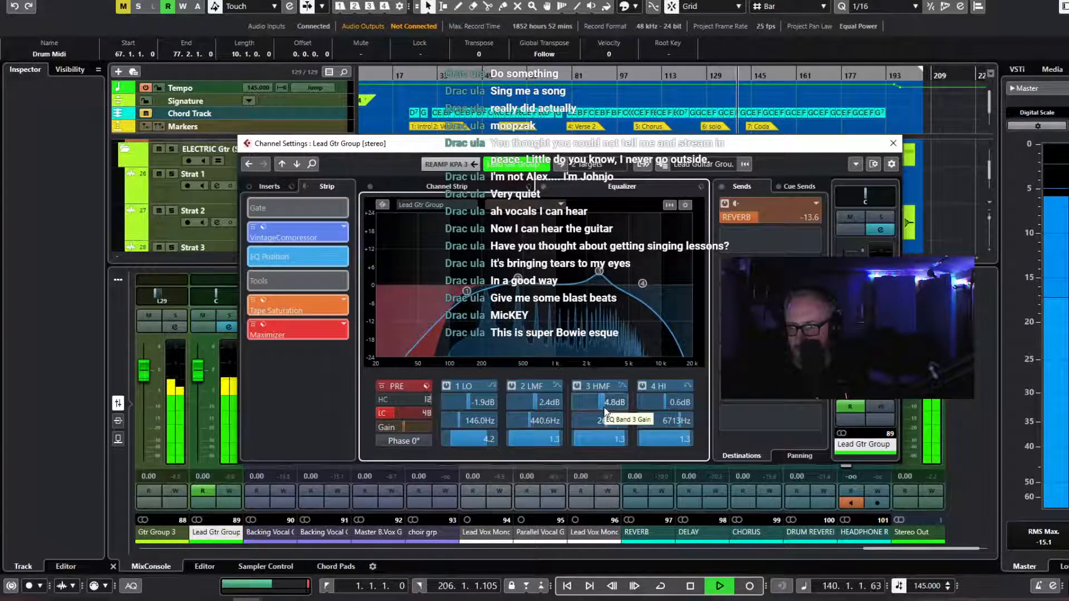
scroll(606, 410, down, 4)
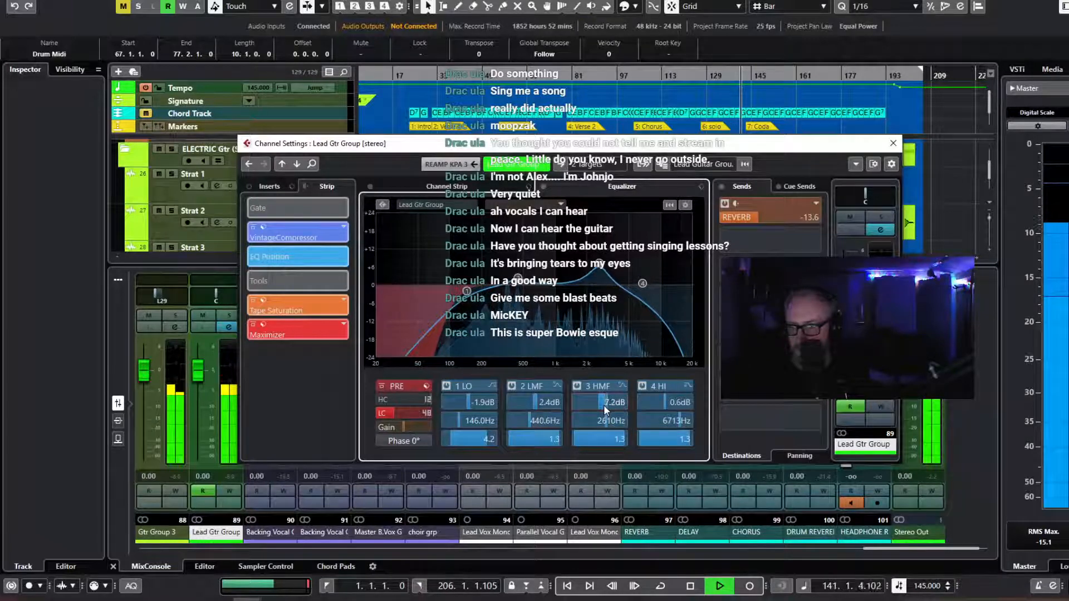
scroll(605, 410, up, 8)
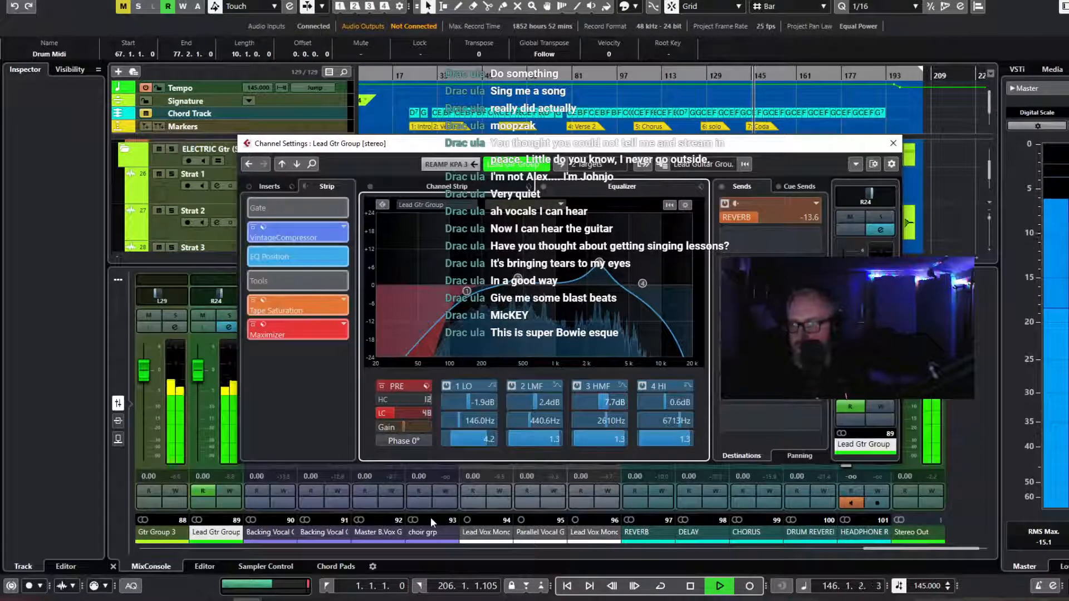
click(893, 144)
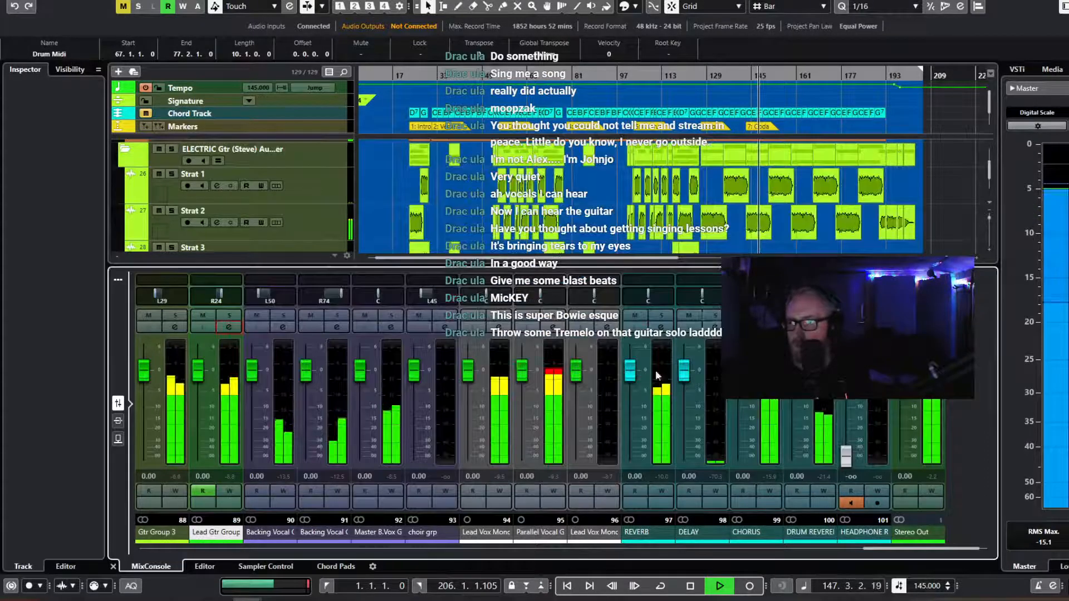
Raise the Master B.Vox Group's pre-section gain to -1.0 dB and close its channel settings.
click(392, 328)
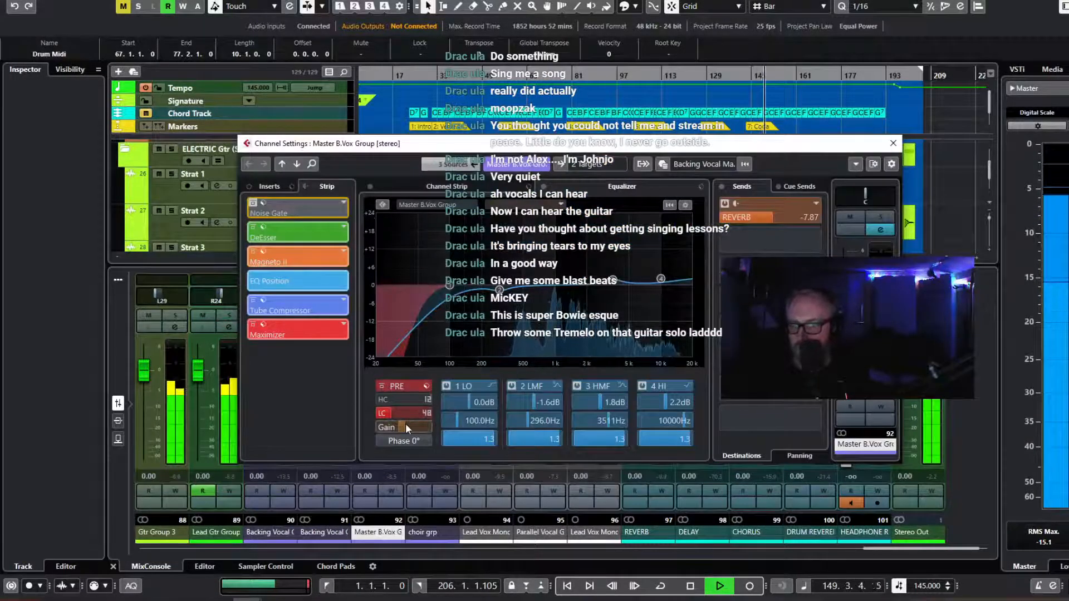
scroll(401, 431, down, 5)
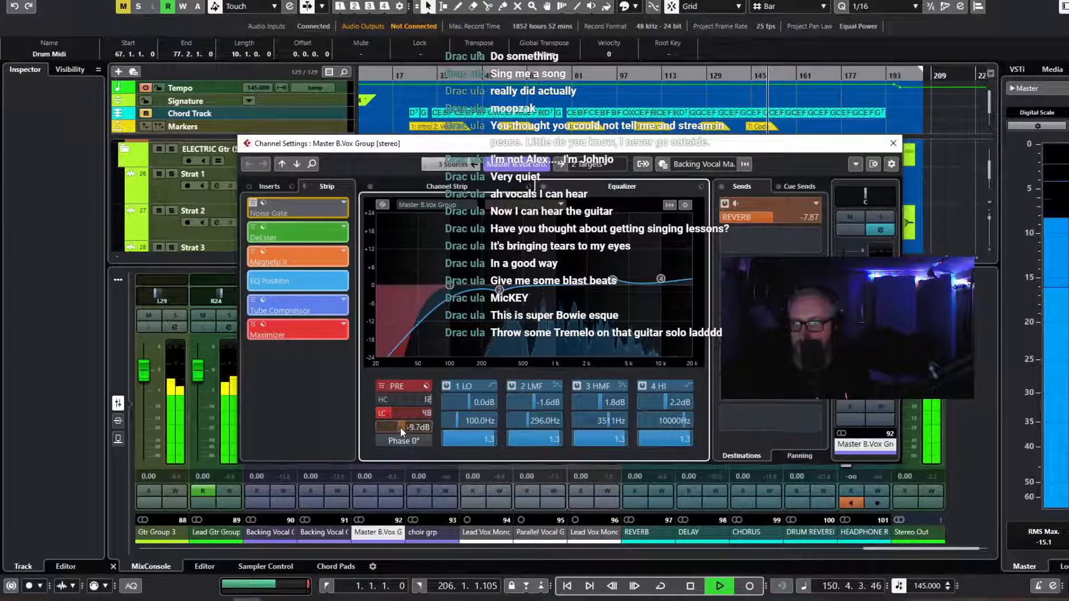
scroll(399, 427, up, 10)
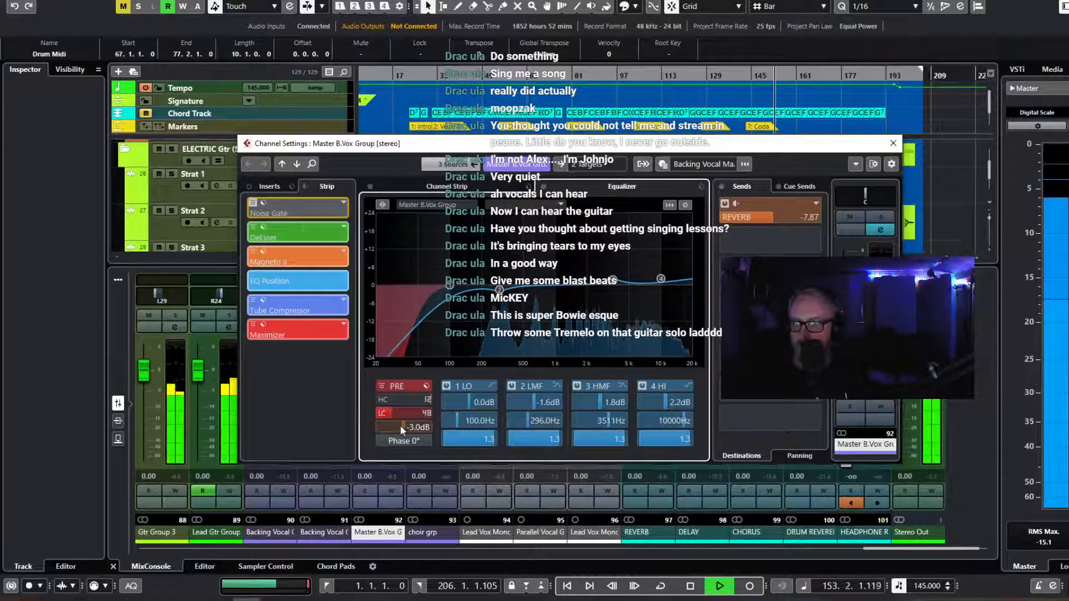
scroll(400, 427, up, 1)
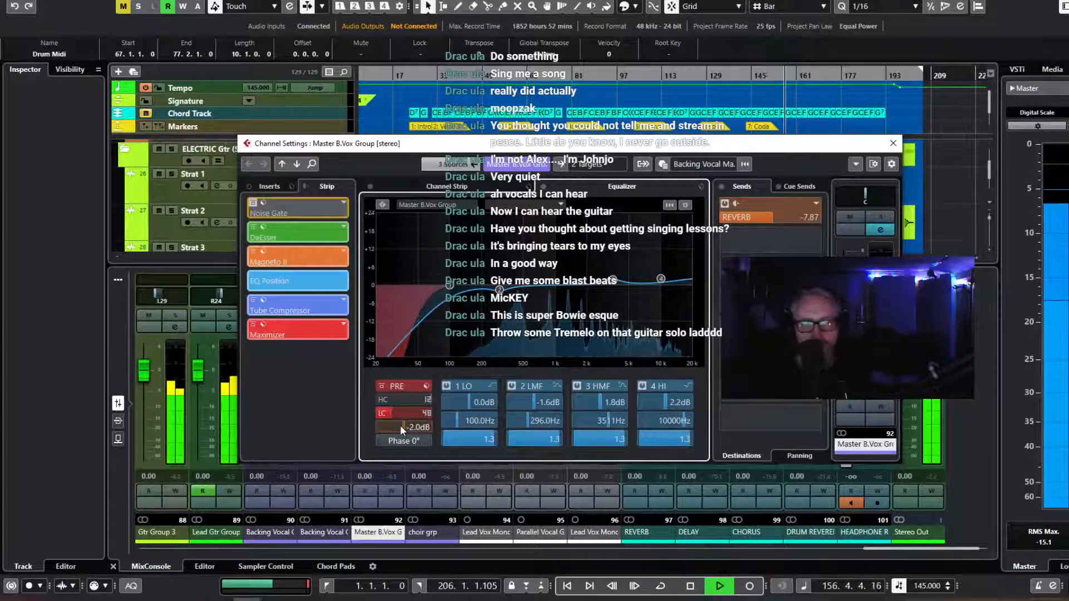
scroll(399, 427, up, 1)
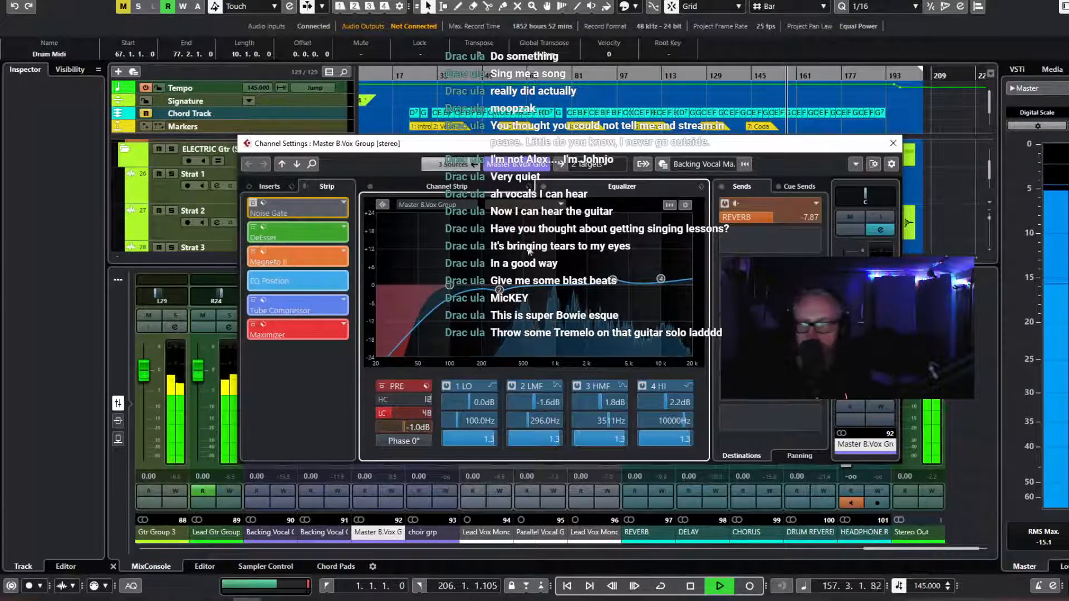
click(894, 143)
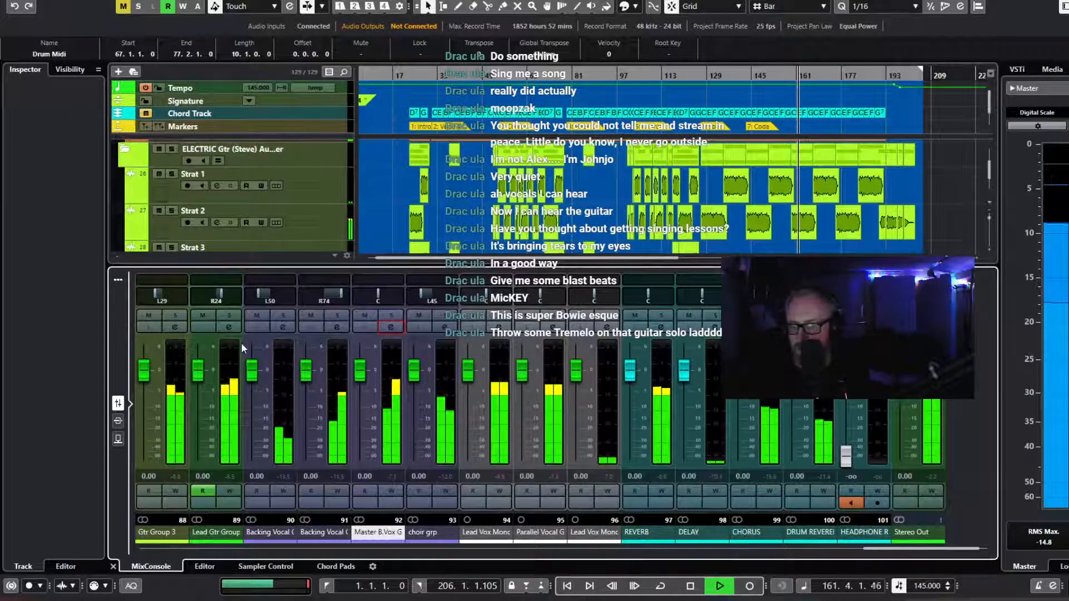
Insert the Tremolo effect from the Default plug-in collection in the Lead Gtr Group's first insert slot.
click(228, 327)
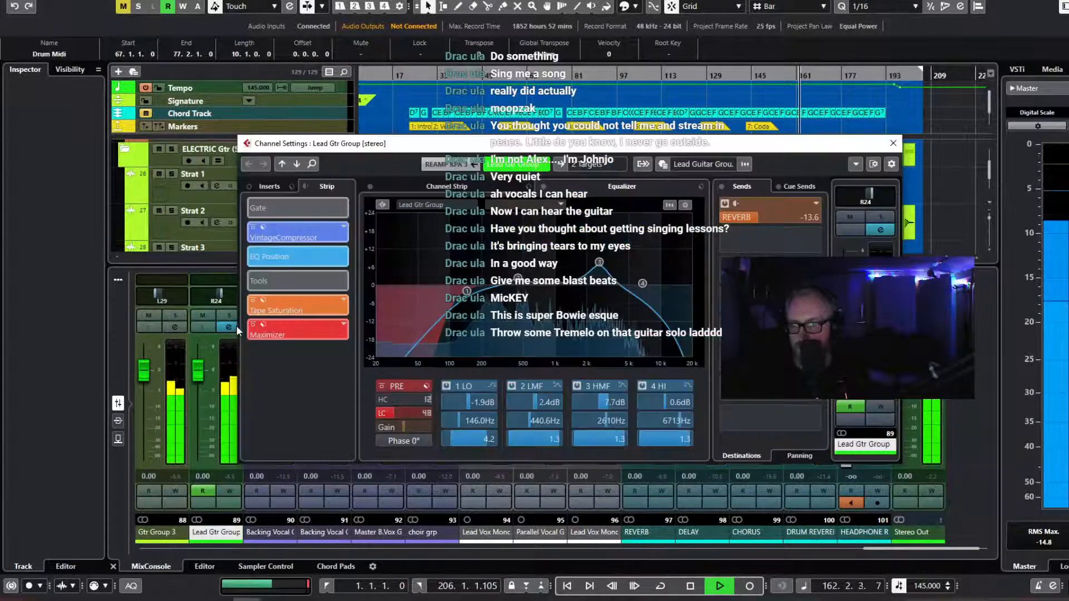
click(269, 186)
click(343, 202)
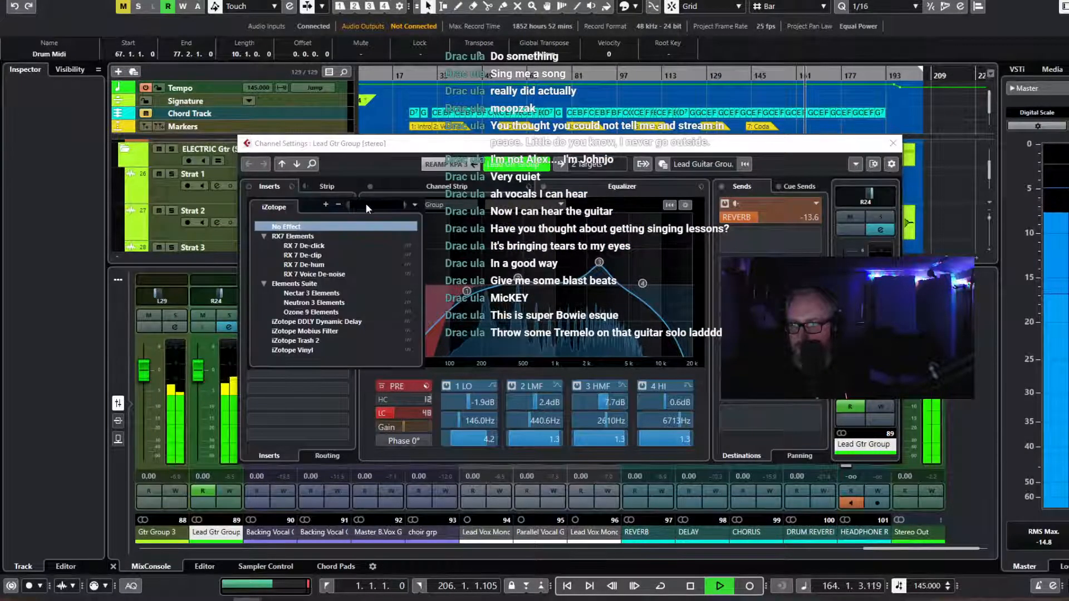
click(414, 205)
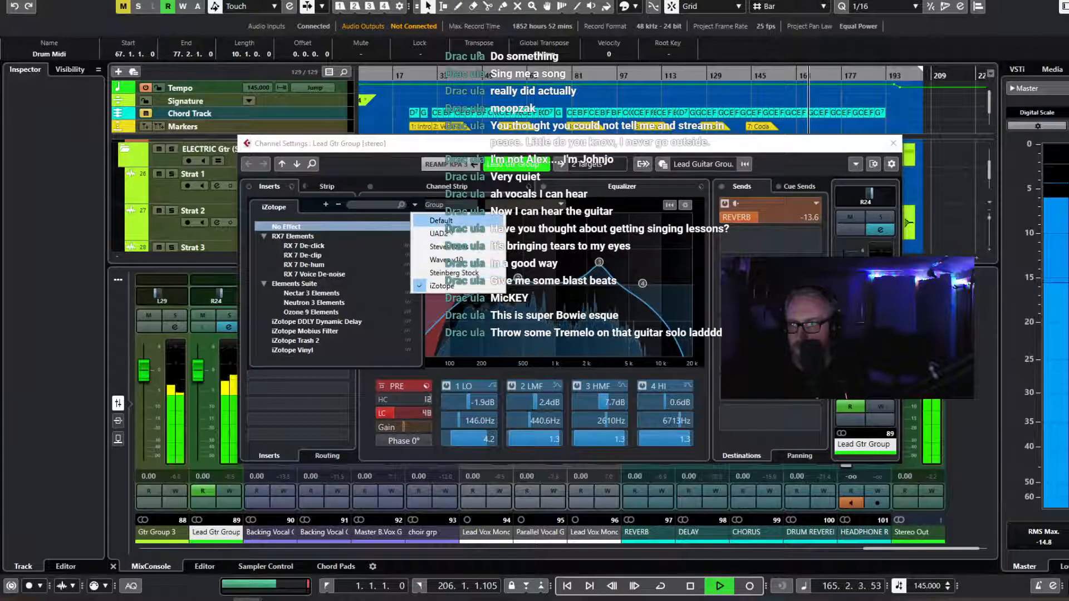
click(441, 220)
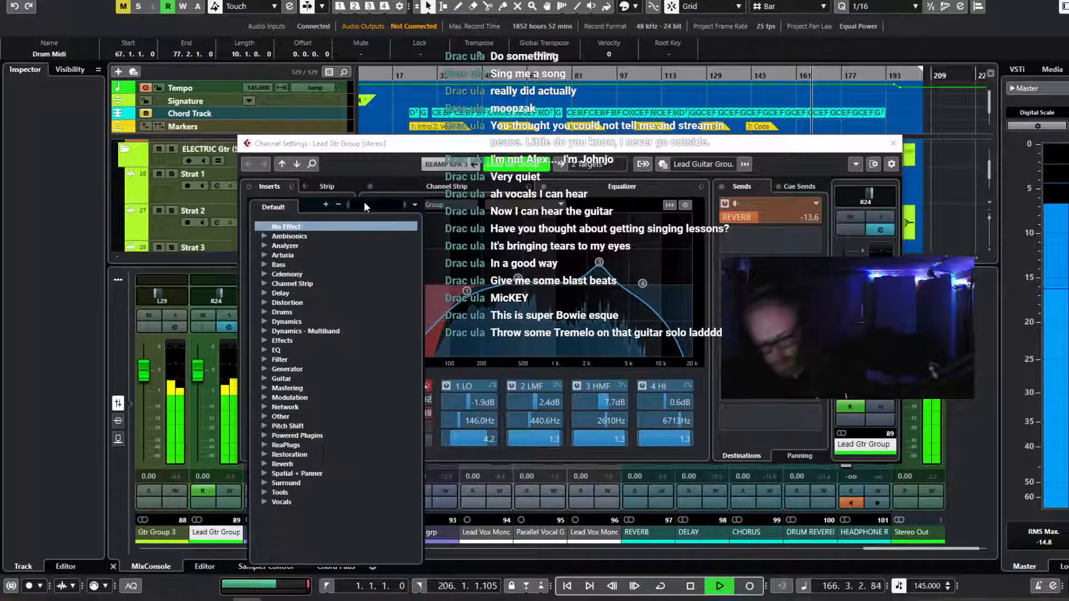
text(tremo)
text(lo)
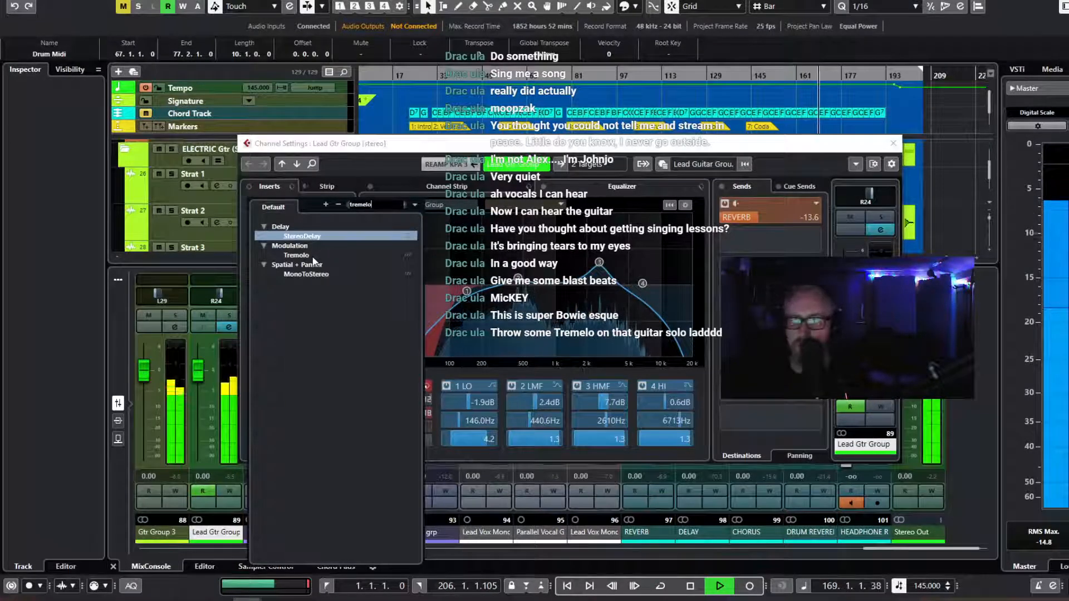
click(298, 256)
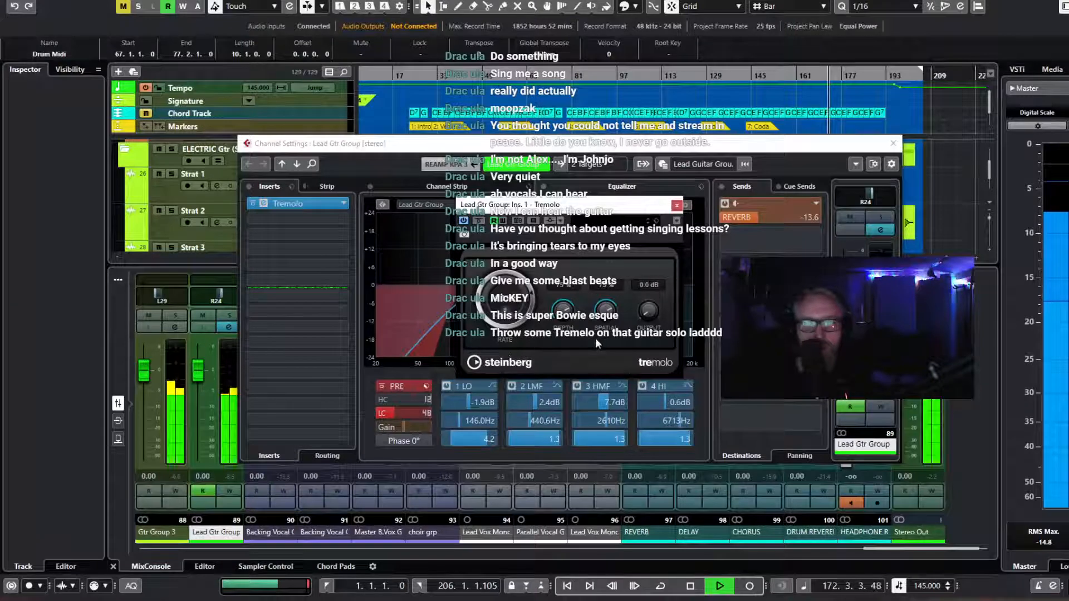
Solo the Lead Gtr Group to audition the Tremolo, unsolo it again and close the effect's window.
click(231, 322)
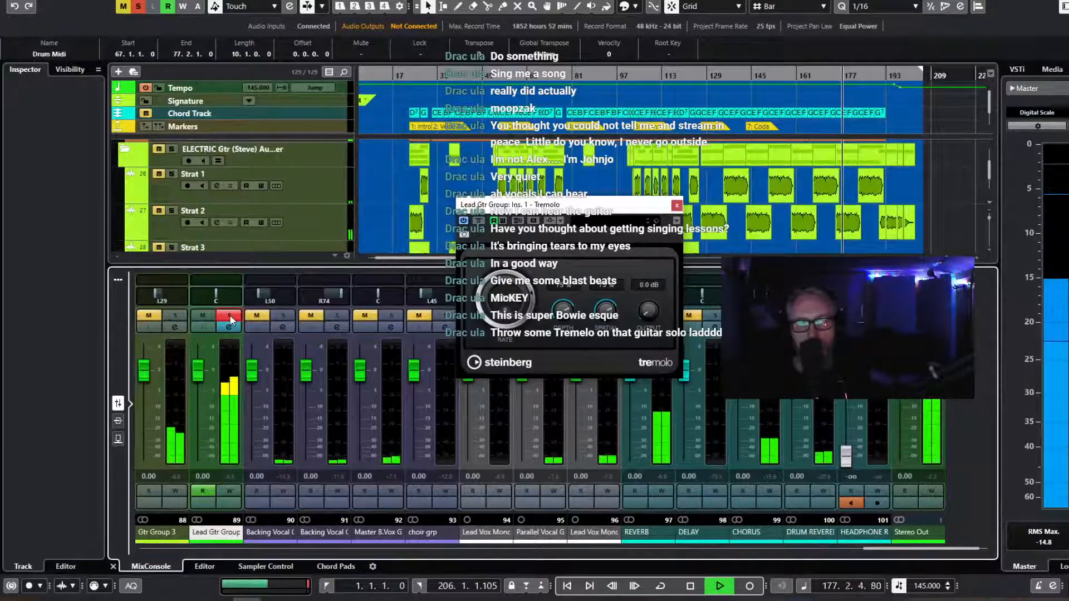
click(230, 319)
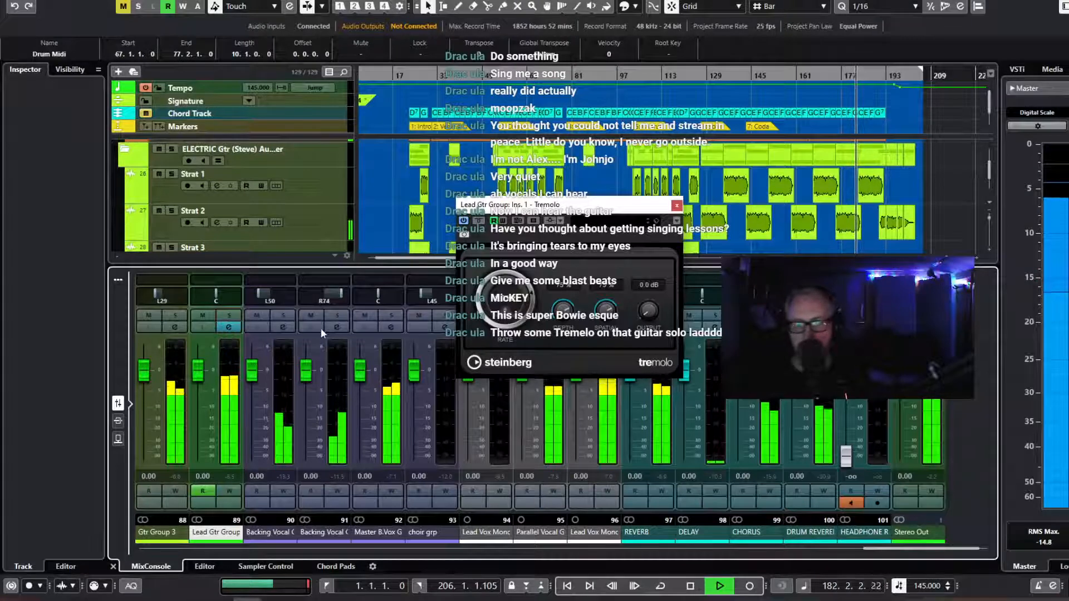
click(677, 205)
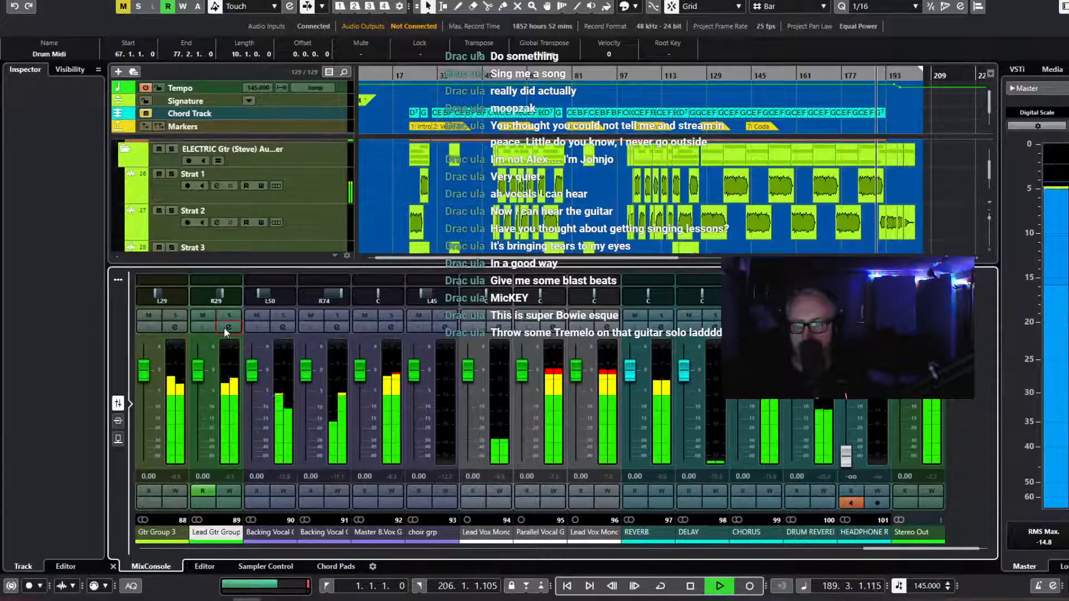
Switch off the Tremolo insert on the Lead Gtr Group, close its channel settings and hide the mixer.
click(226, 328)
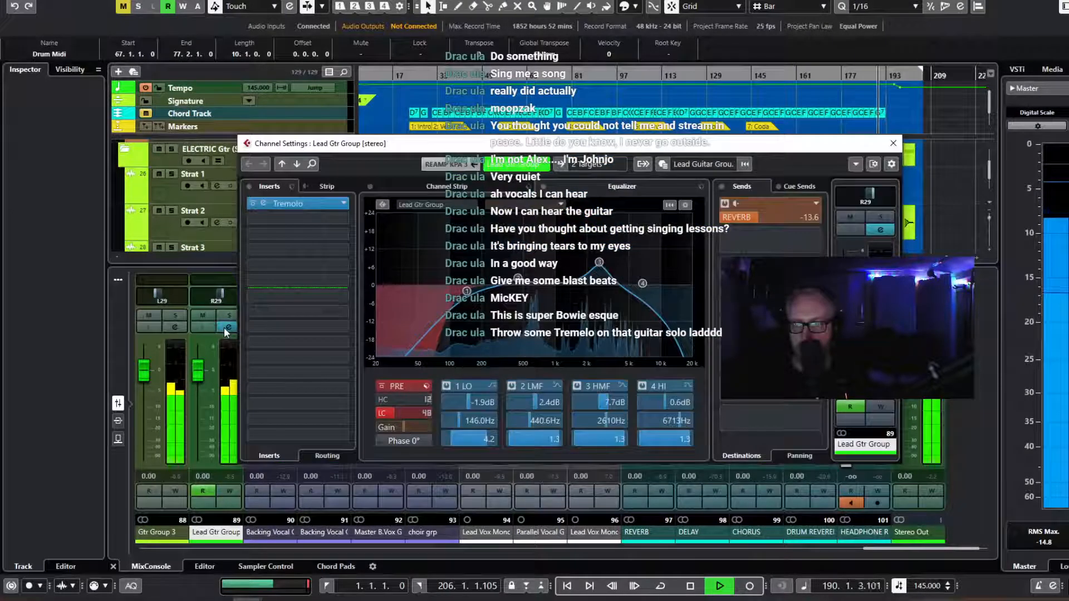
click(253, 204)
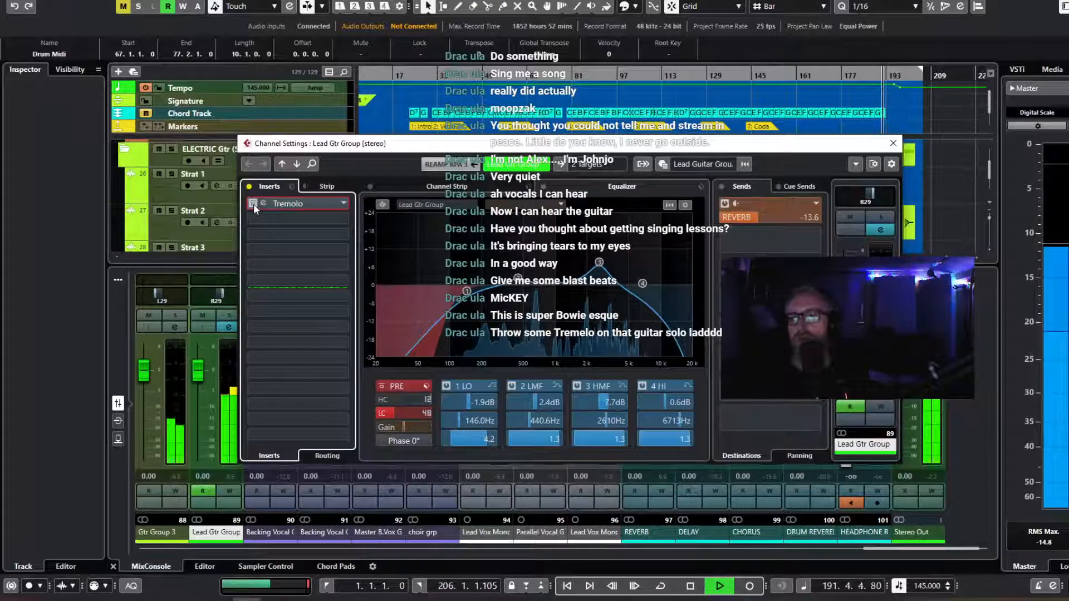
click(893, 143)
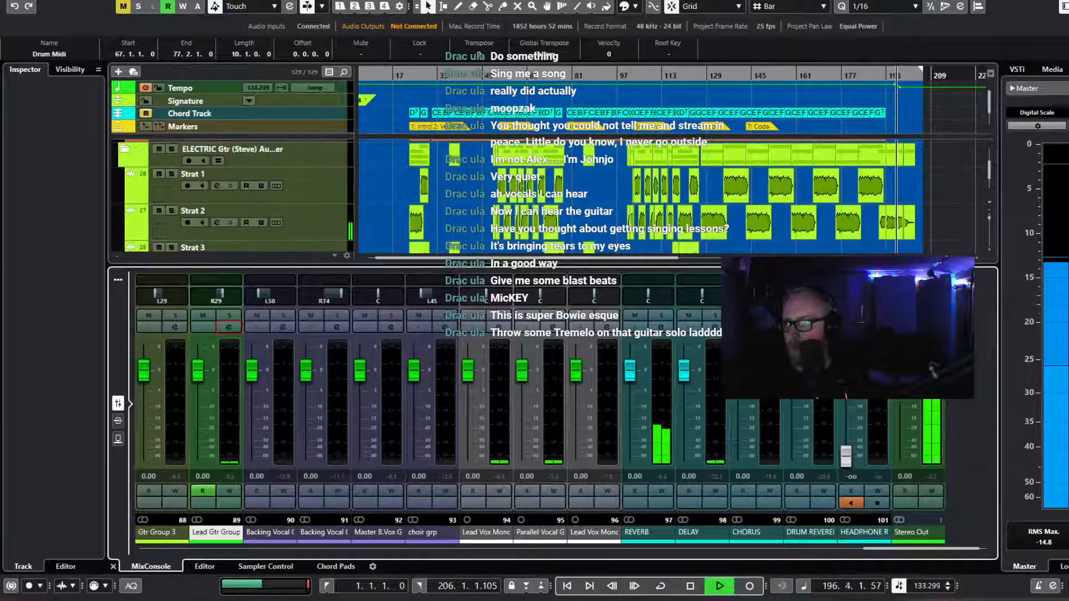
key(ctrl+alt+e)
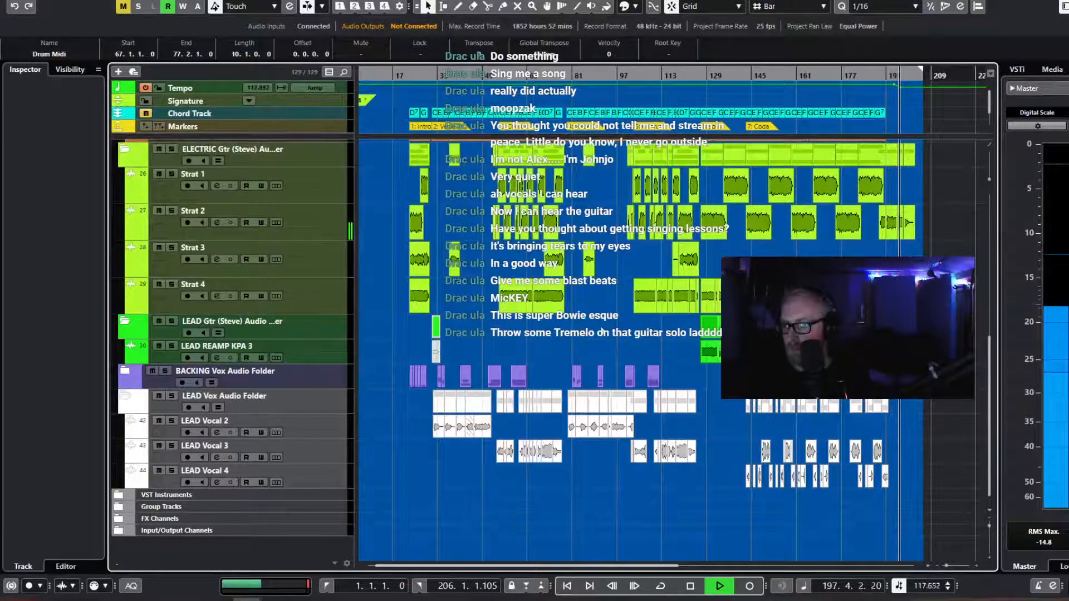
Look over the tracks while the full mix plays to the end of the song, and stop playback.
scroll(413, 396, up, 5)
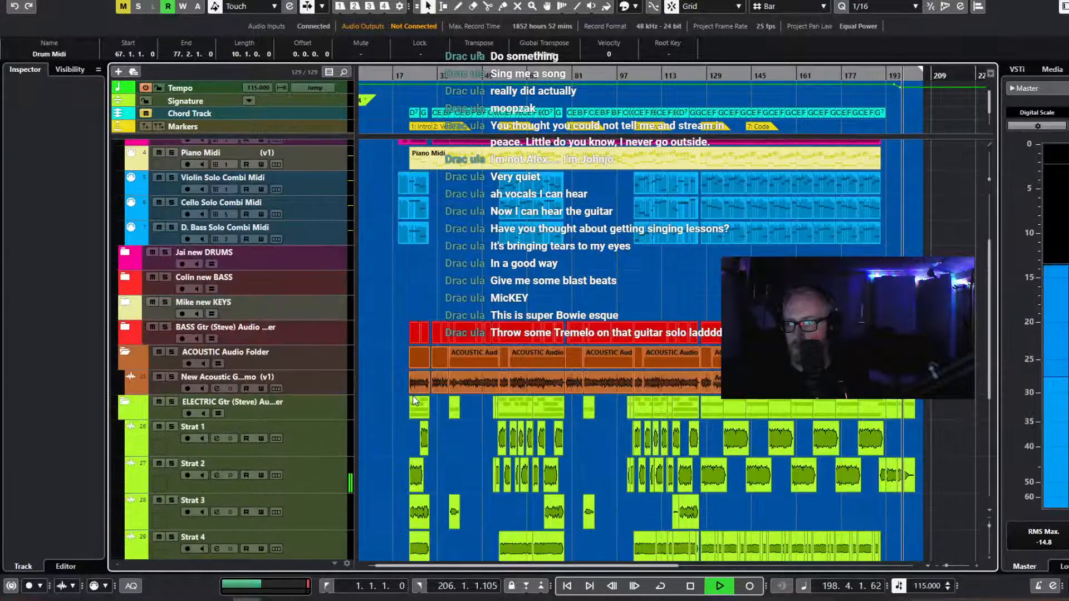
scroll(413, 396, down, 5)
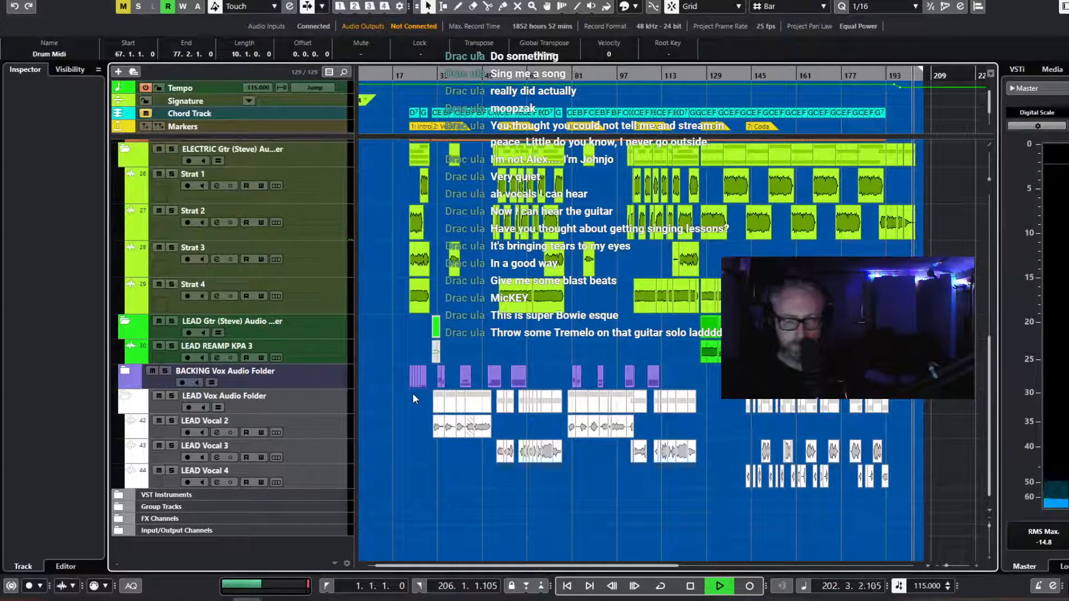
key(space)
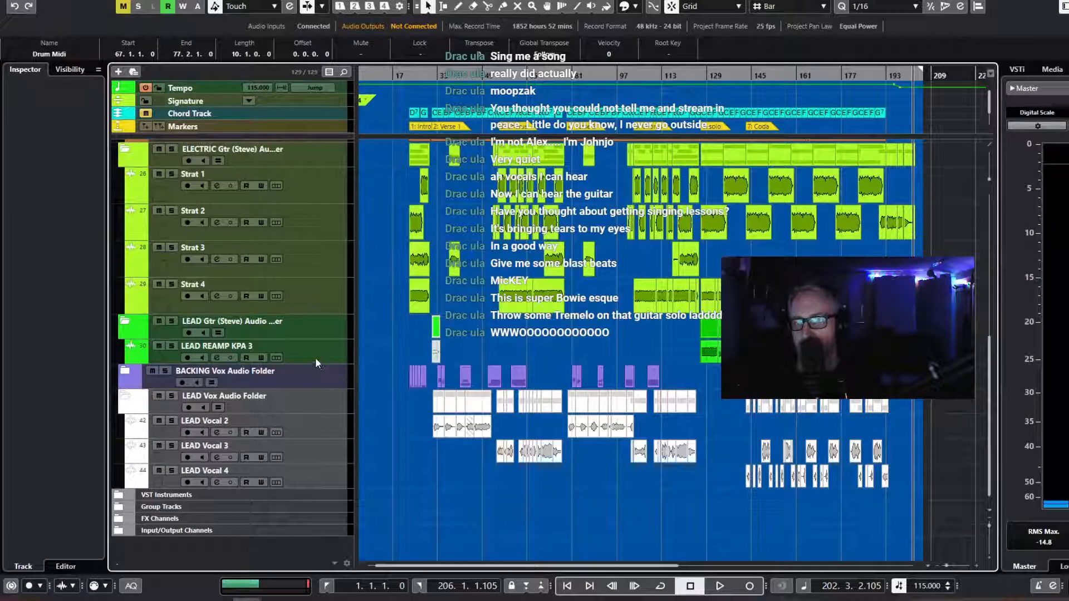
Solo the New Acoustic guitar track together with the LEAD Vox Audio Folder.
scroll(315, 357, up, 3)
scroll(315, 356, up, 3)
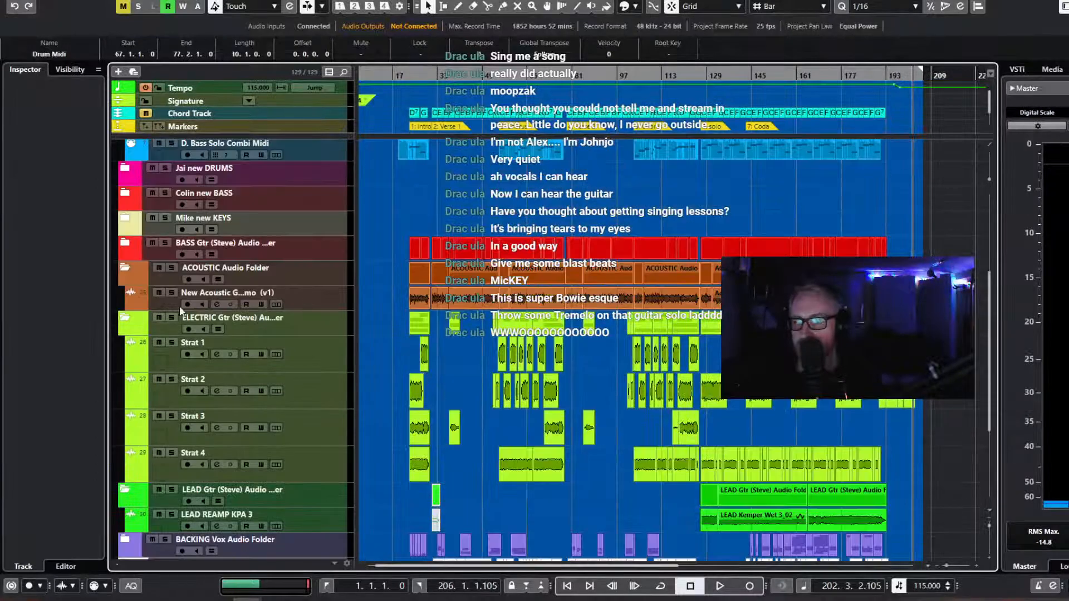
click(172, 292)
scroll(301, 426, down, 6)
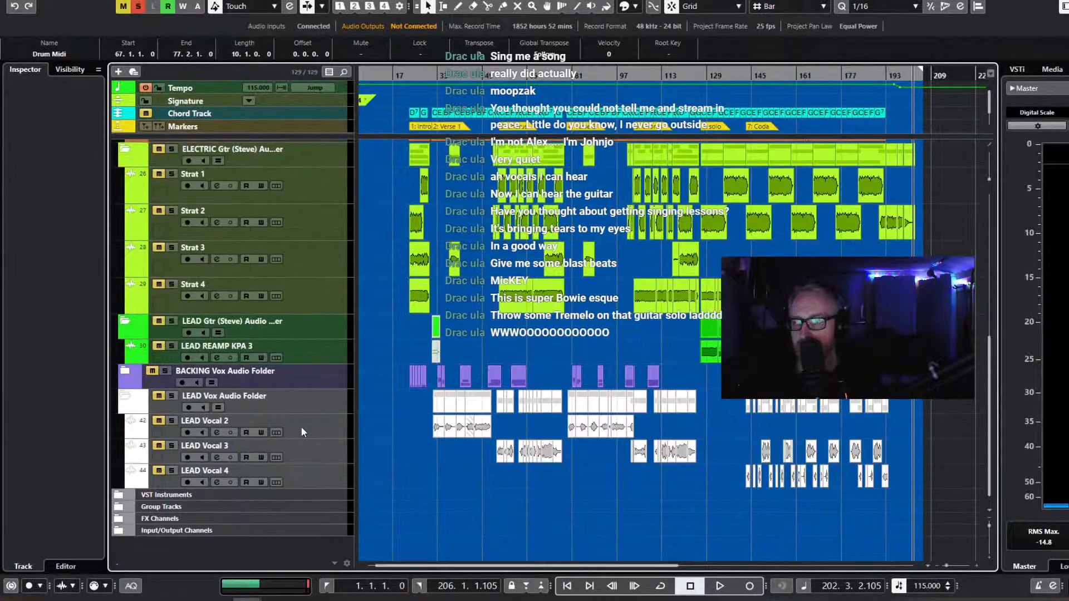
click(172, 397)
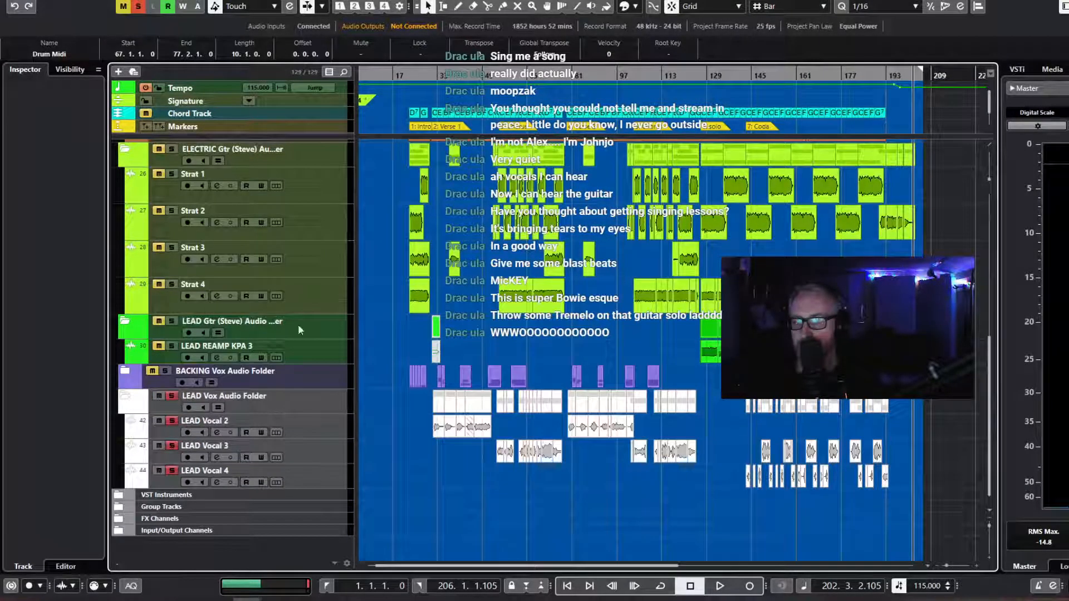
Play the soloed acoustic guitar and lead vocals from near the start of the Coda, and stop playback.
click(757, 76)
key(space)
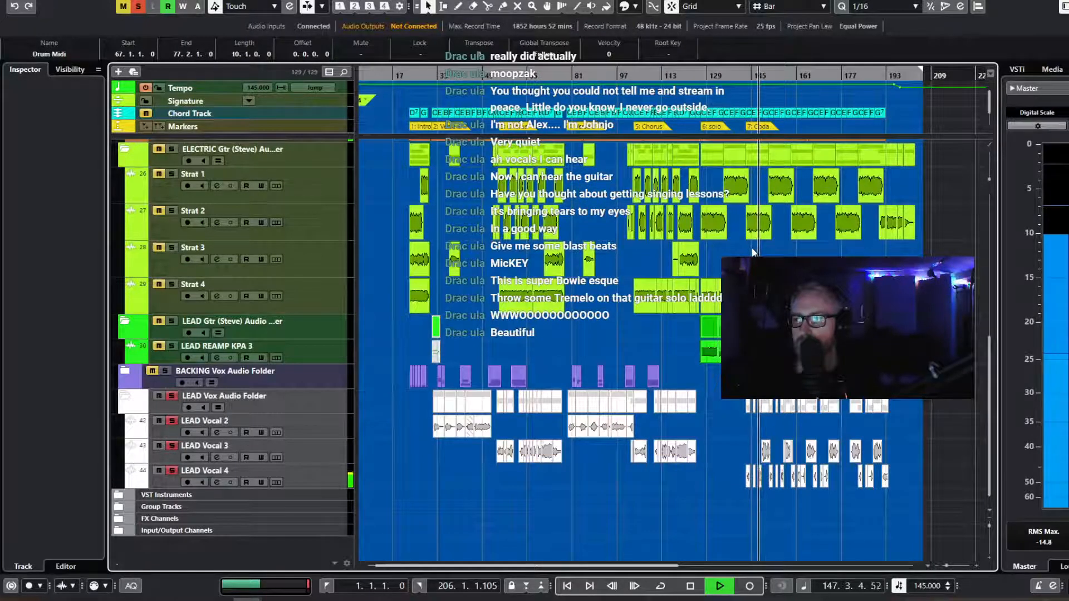
scroll(746, 234, up, 2)
scroll(736, 254, down, 2)
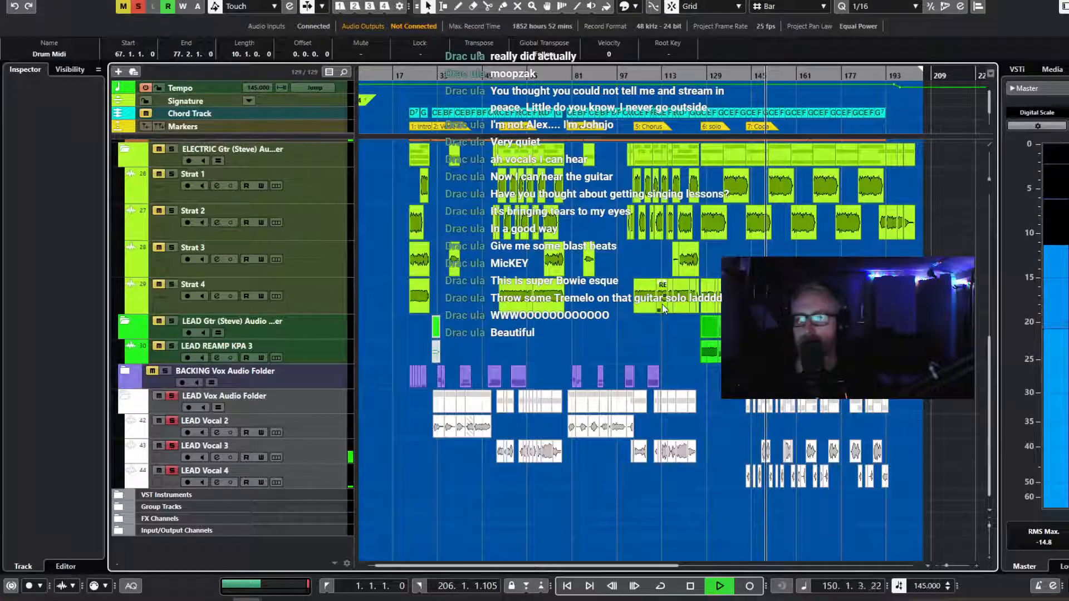
key(space)
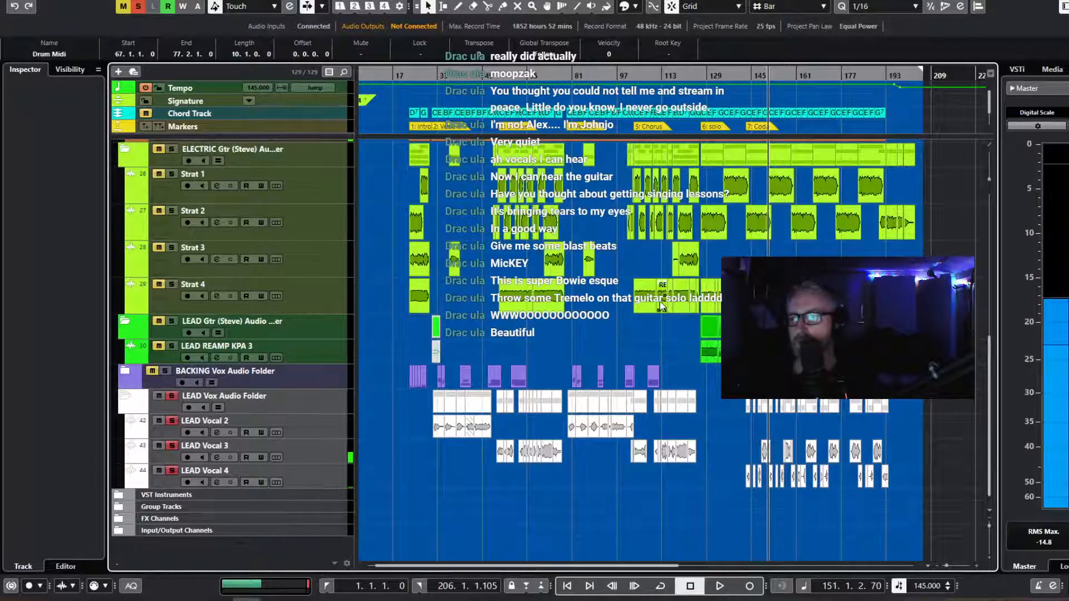
Select the Chord Track and enlarge its height to examine the chord names, then shrink it back.
drag(661, 301, 544, 308)
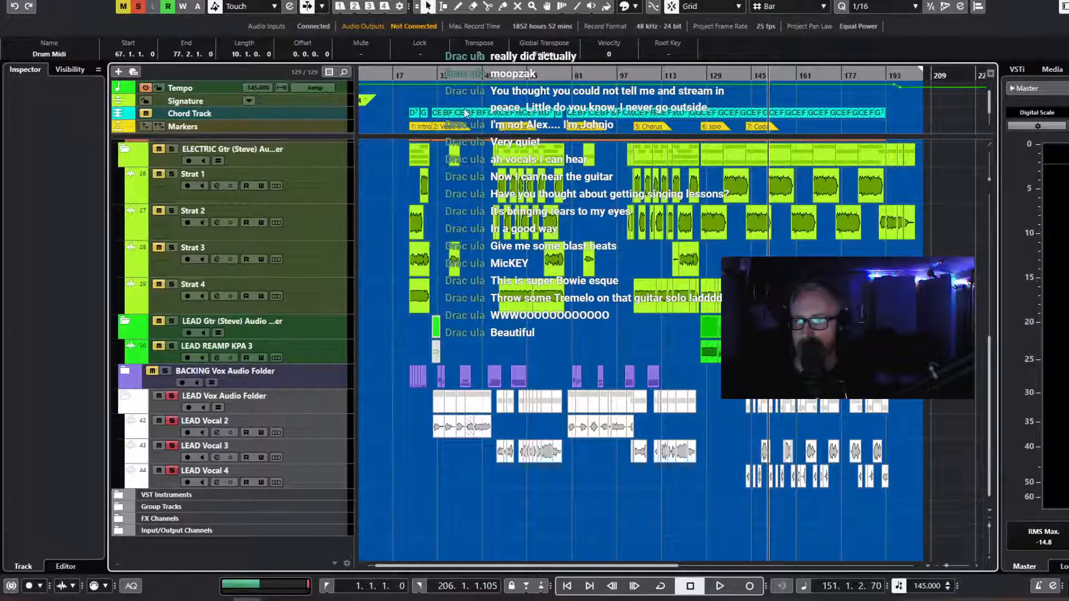
click(279, 116)
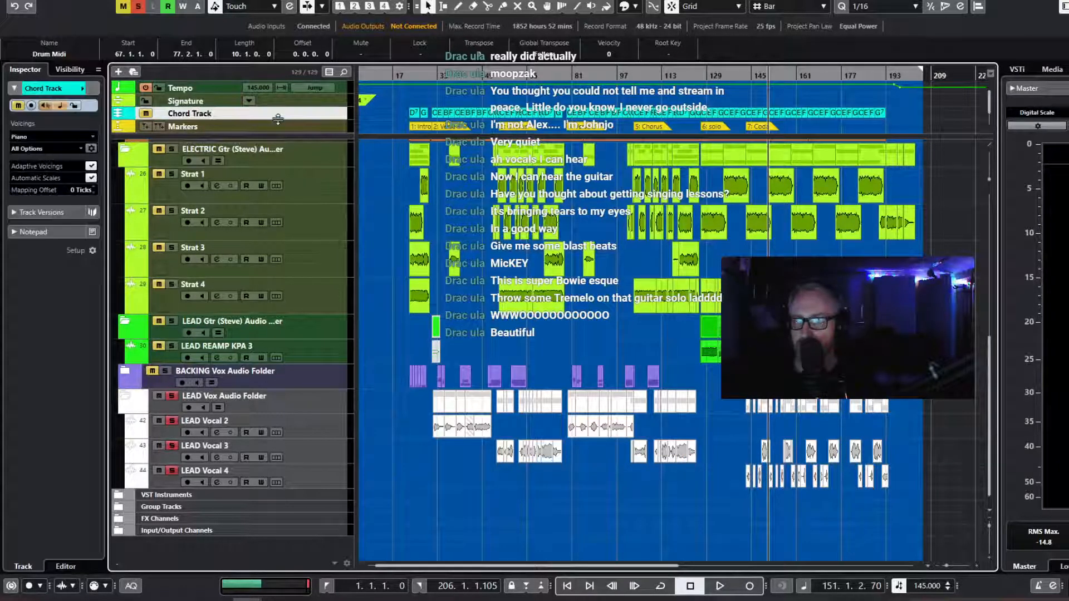
drag(279, 120, 279, 132)
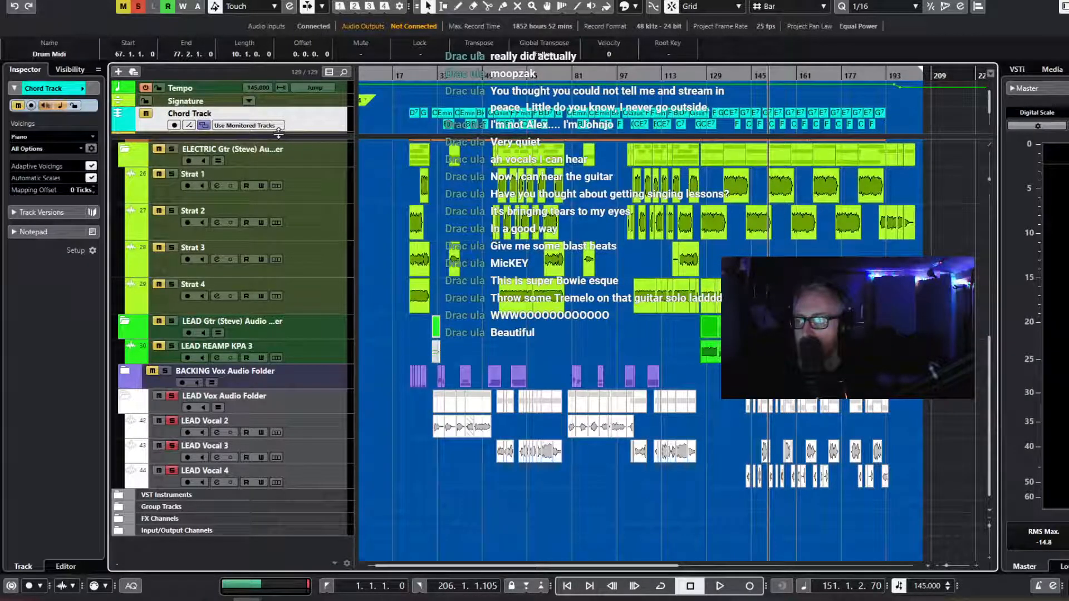
drag(279, 132, 279, 120)
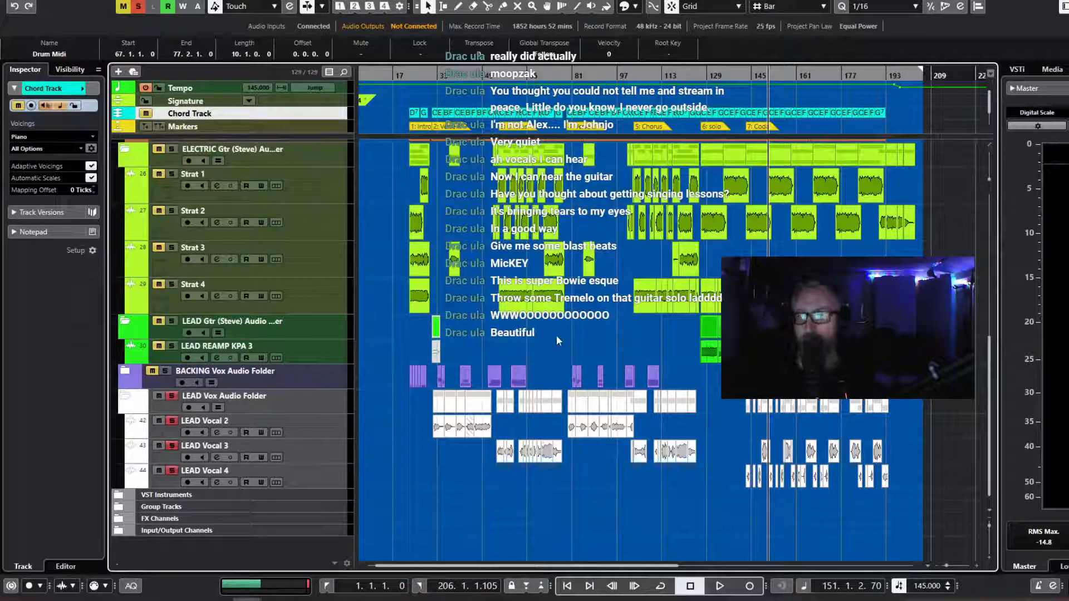
Add the Violin, Cello and D. Bass Solo Combi Midi tracks and the Piano Midi track to the soloed tracks.
scroll(581, 332, up, 6)
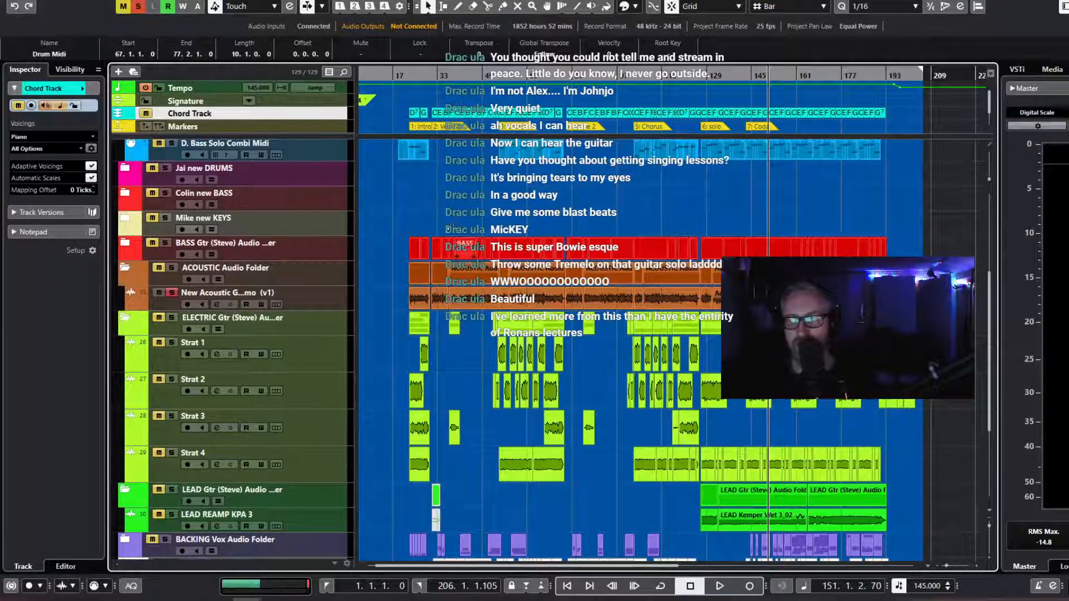
scroll(499, 342, down, 3)
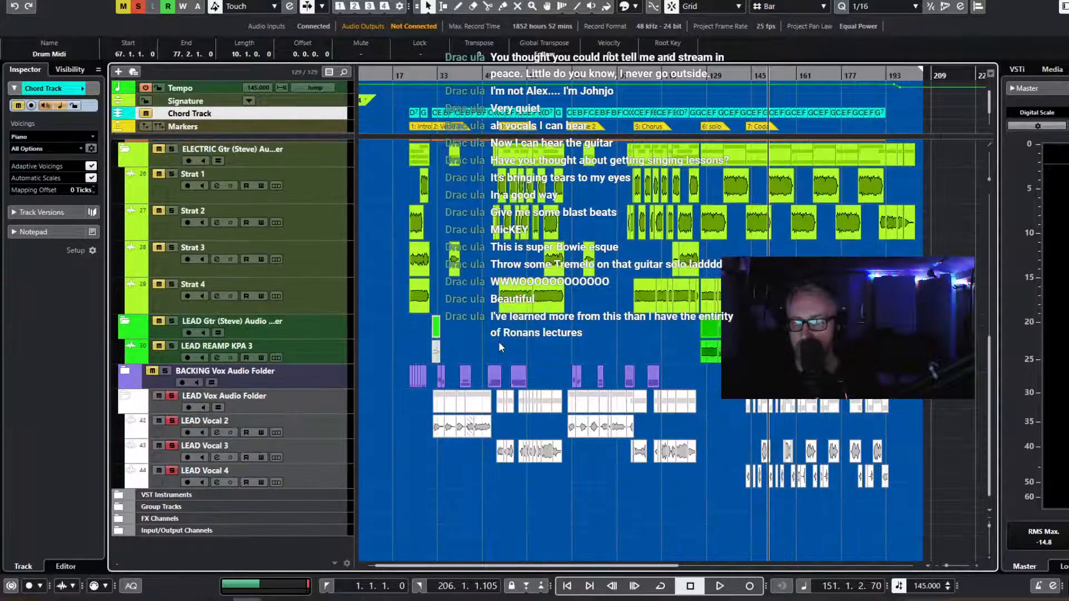
scroll(499, 342, up, 6)
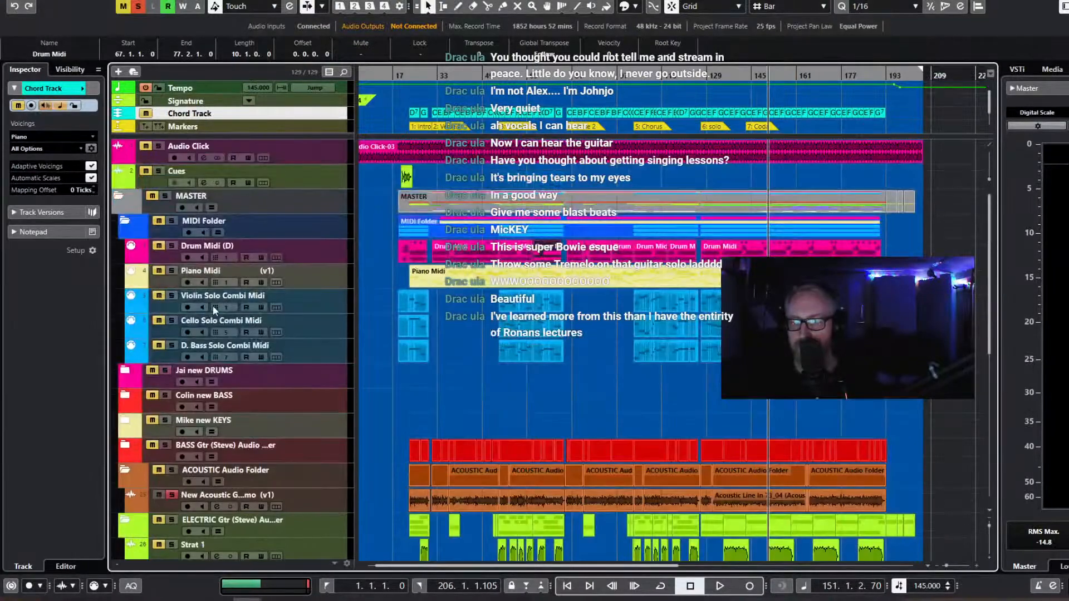
click(172, 296)
click(173, 320)
click(172, 346)
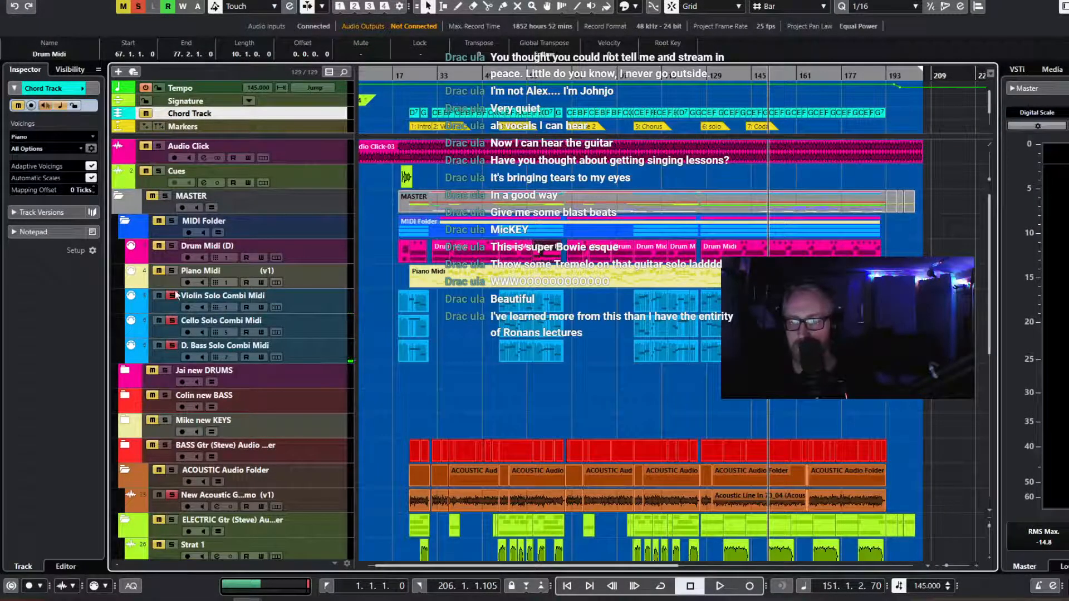
click(173, 271)
Play the soloed tracks onward through the Coda, add Drum Midi and the BASS Gtr folder to the solos, and stop playback.
key(space)
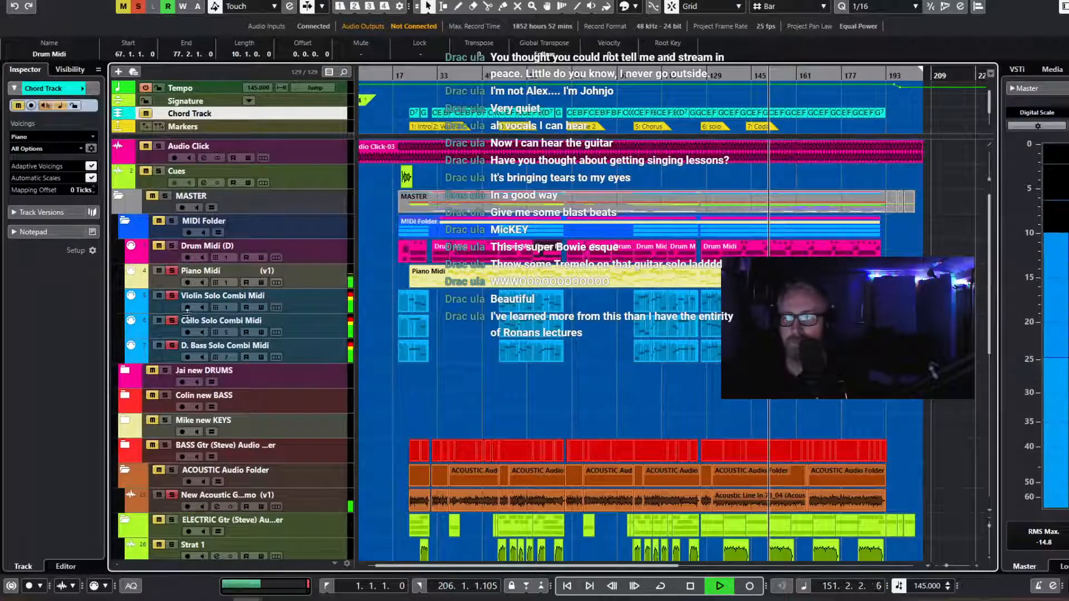
scroll(483, 442, down, 3)
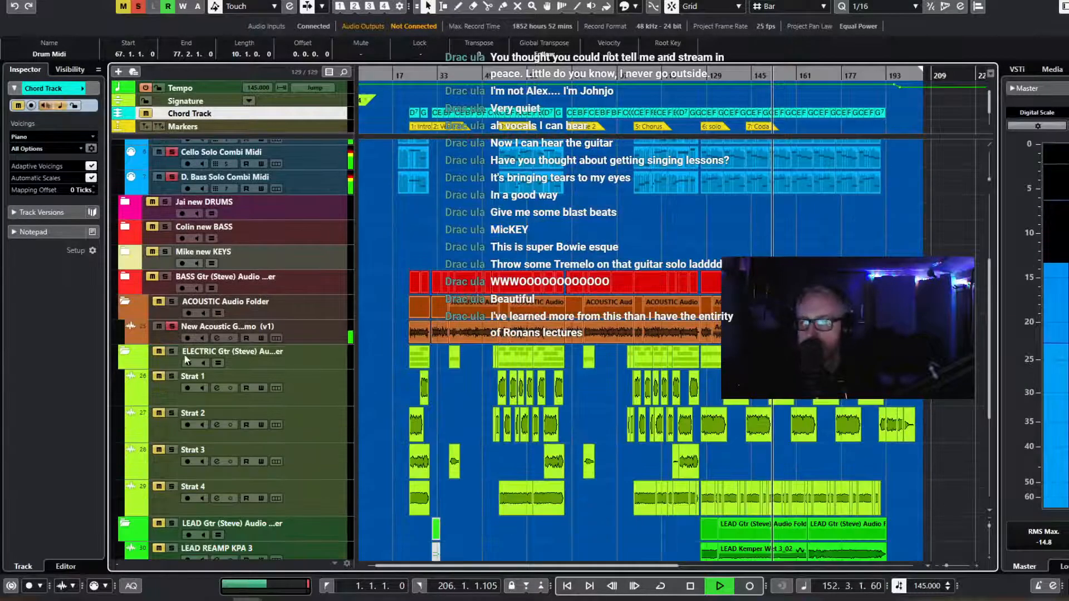
scroll(243, 493, down, 3)
scroll(243, 492, down, 1)
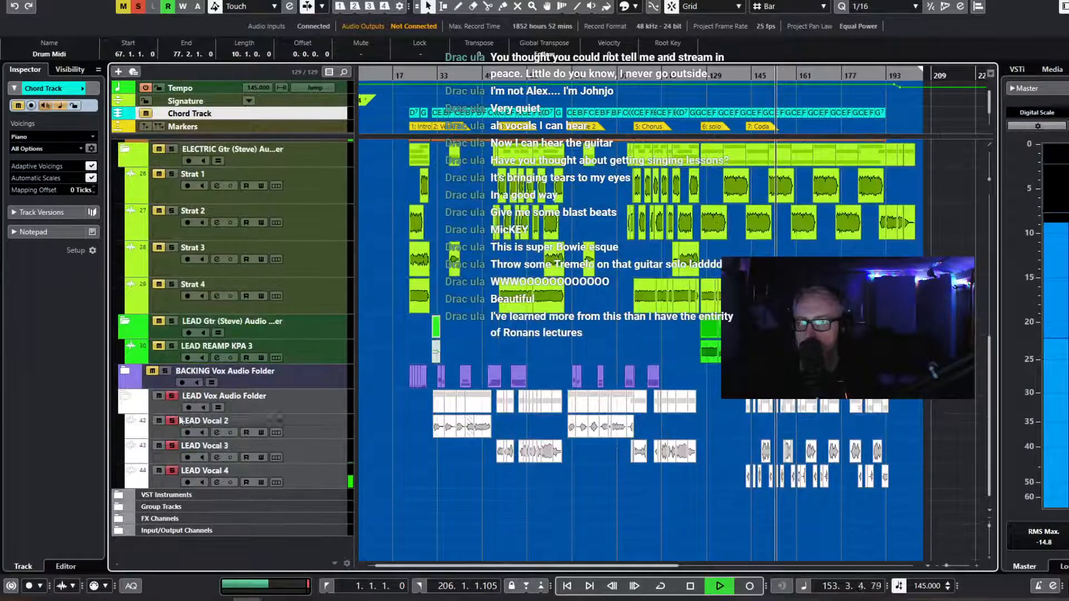
scroll(363, 446, up, 6)
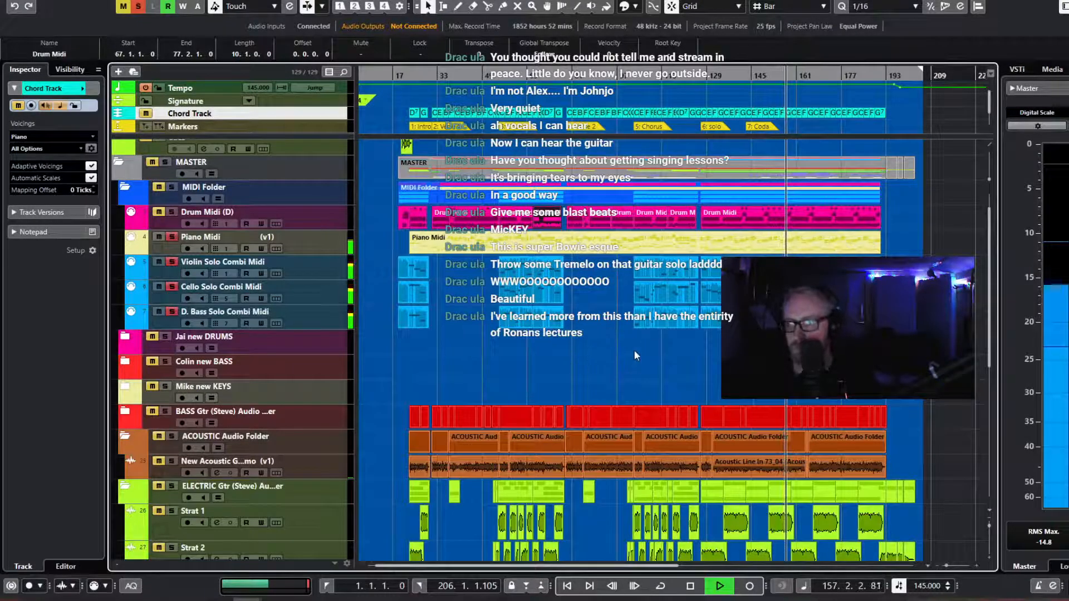
scroll(605, 332, down, 2)
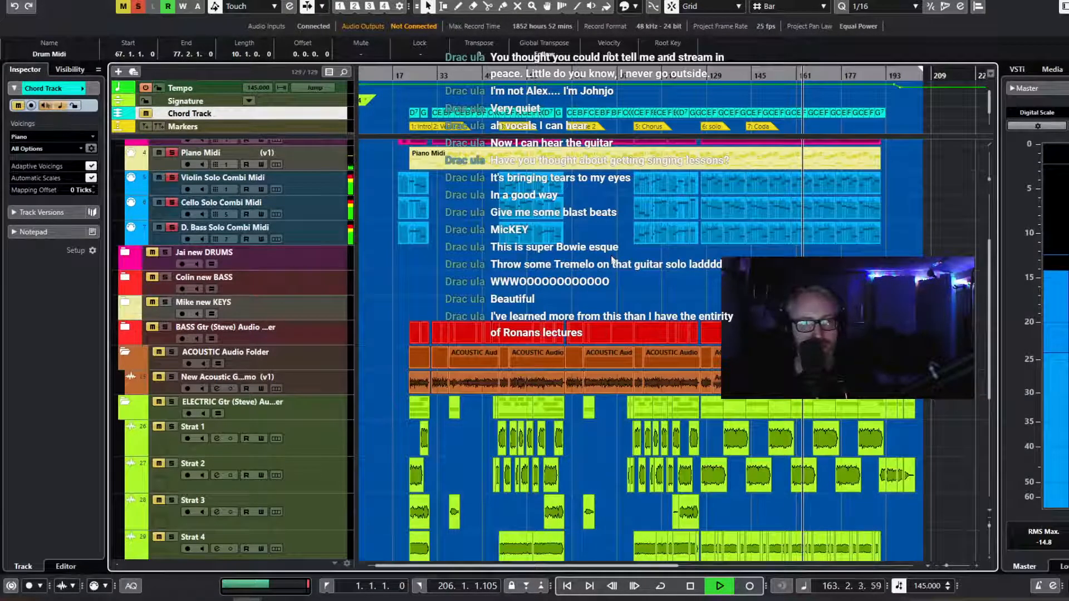
scroll(612, 259, up, 3)
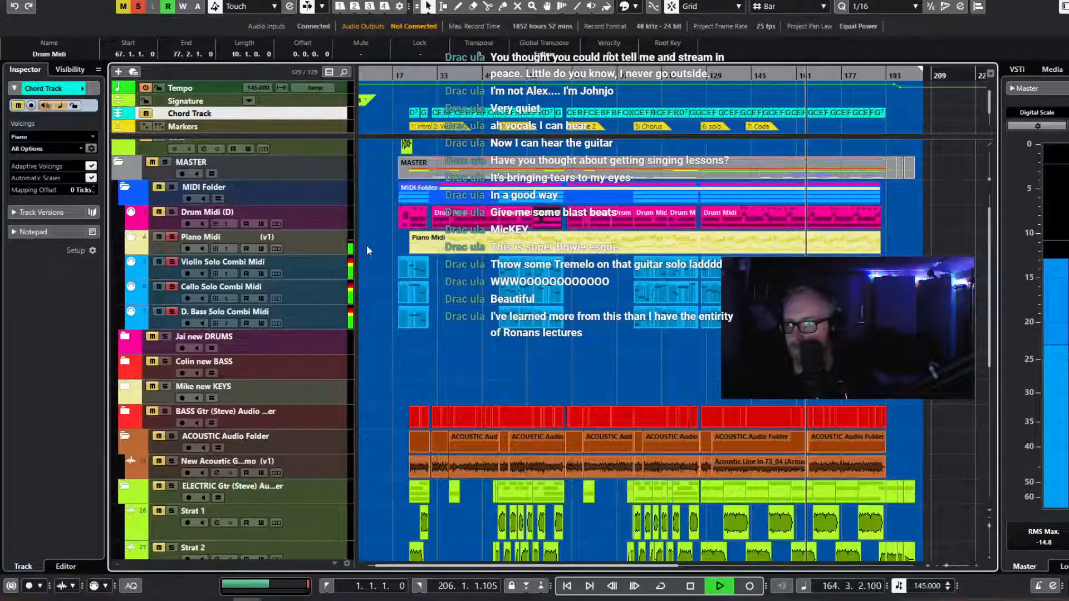
click(158, 212)
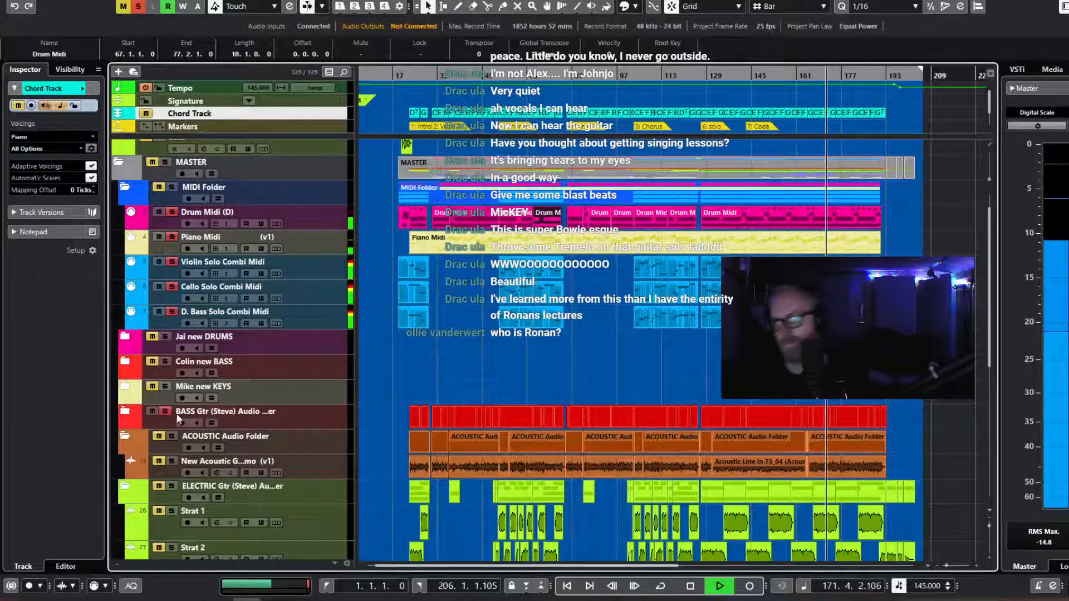
key(space)
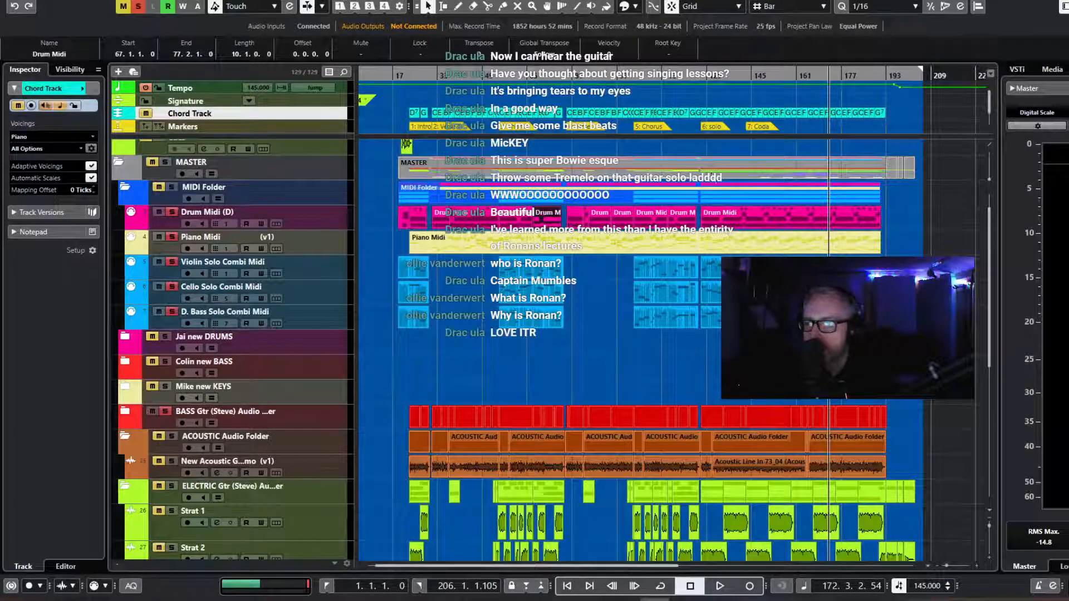
Deactivate all solos in the project and solo only the Drum Midi track.
scroll(696, 283, up, 1)
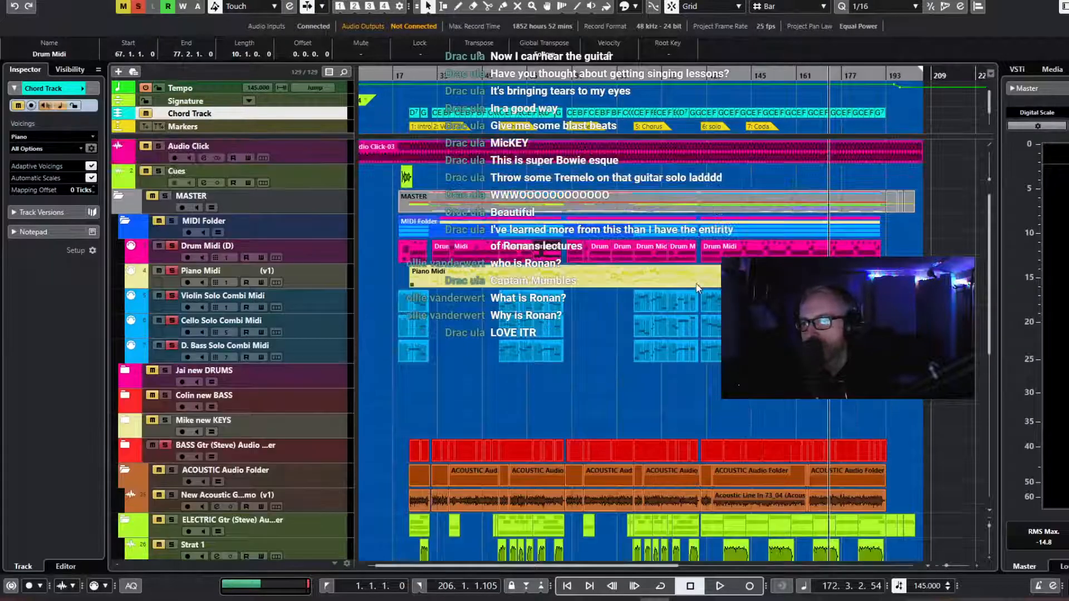
scroll(583, 413, down, 5)
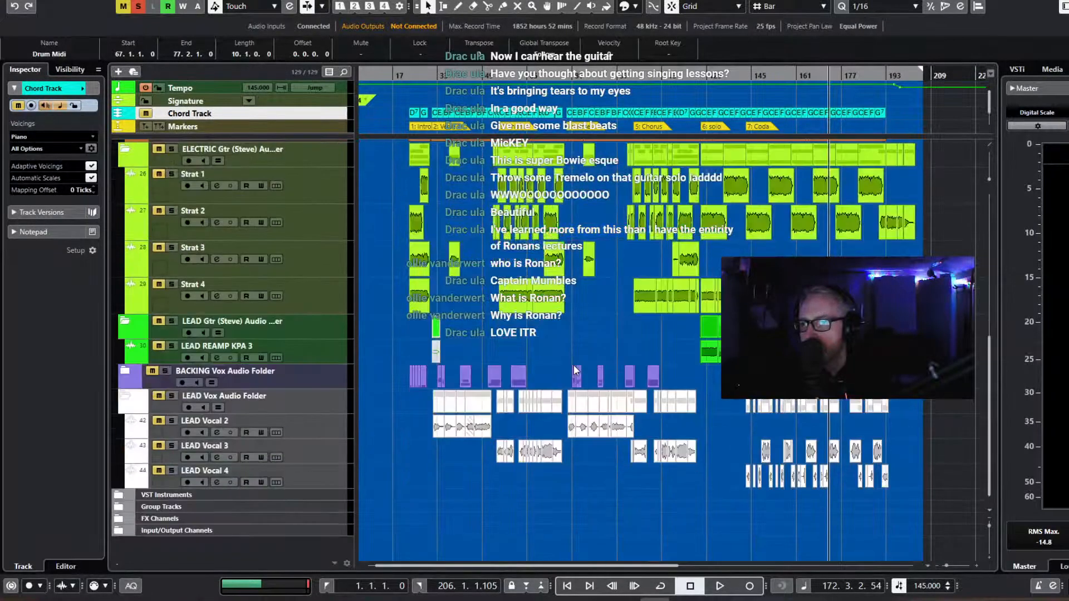
scroll(576, 378, up, 5)
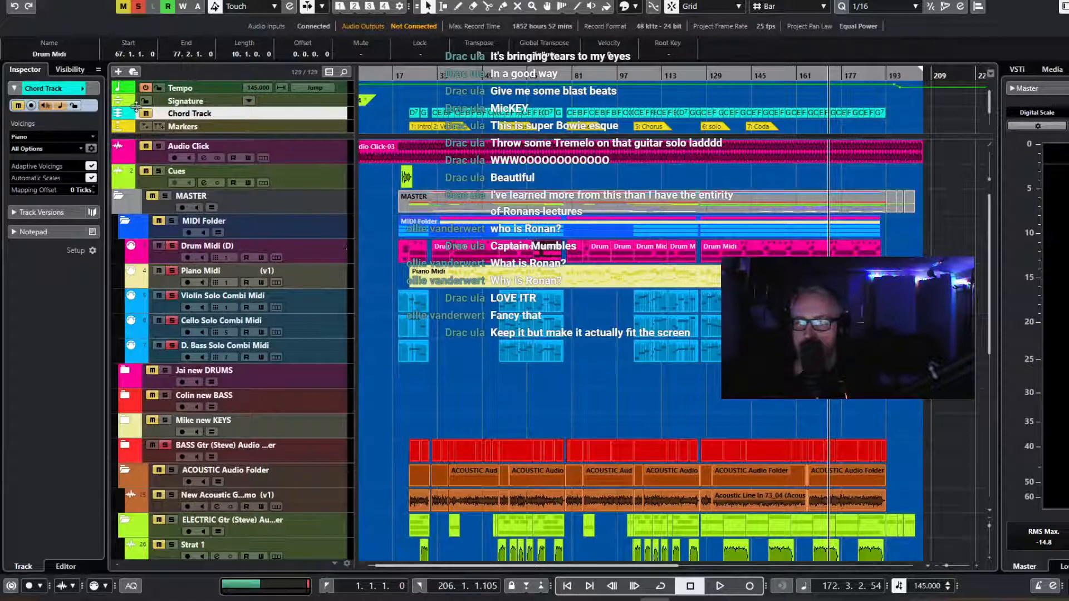
click(140, 6)
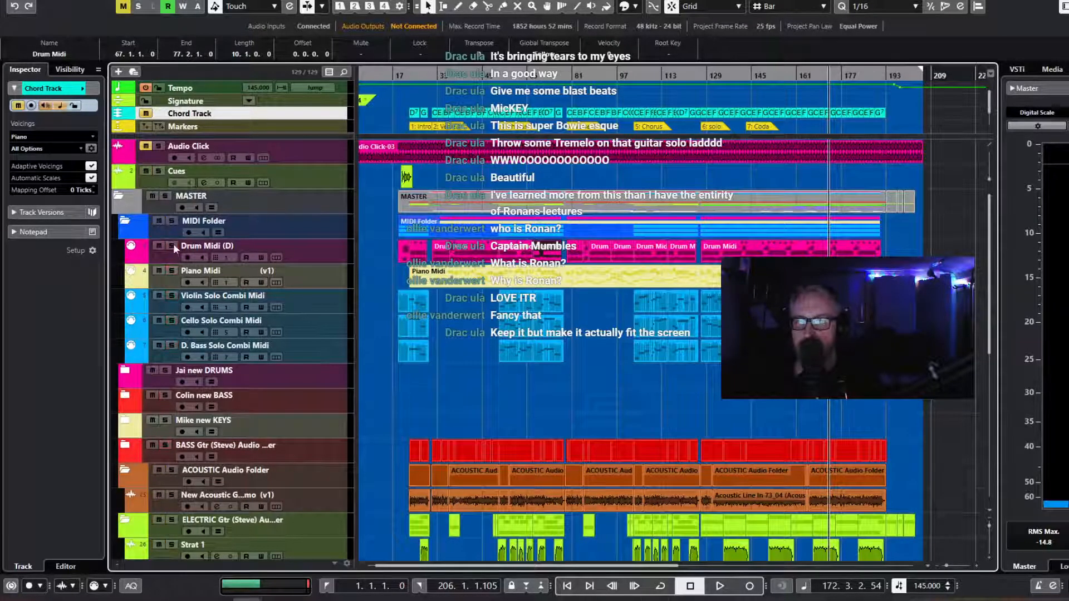
click(172, 245)
Play the soloed drum track briefly from about bar 83 and stop playback.
click(578, 71)
key(space)
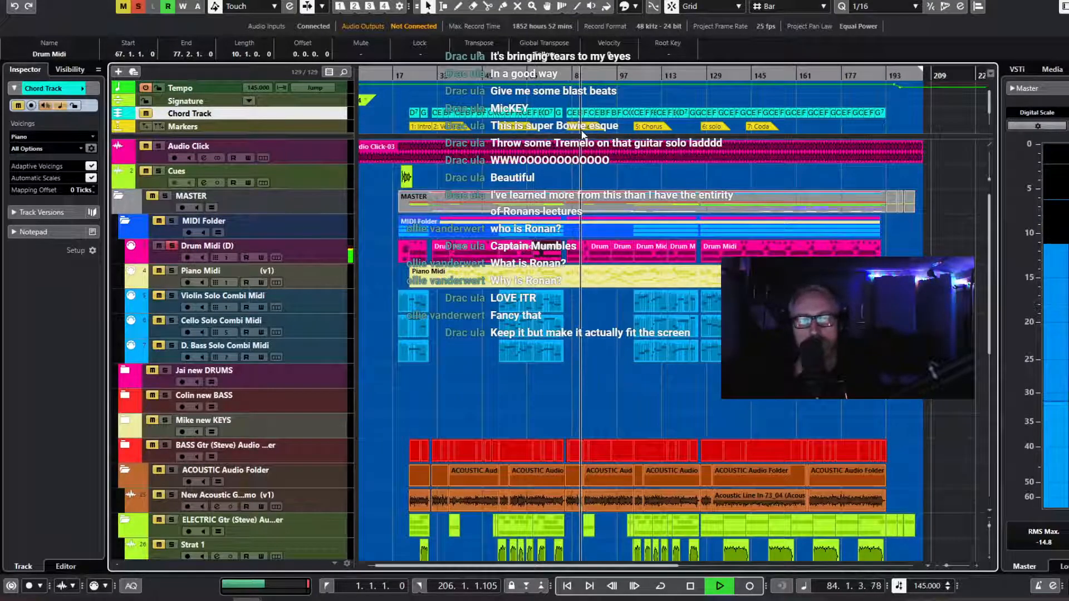
key(space)
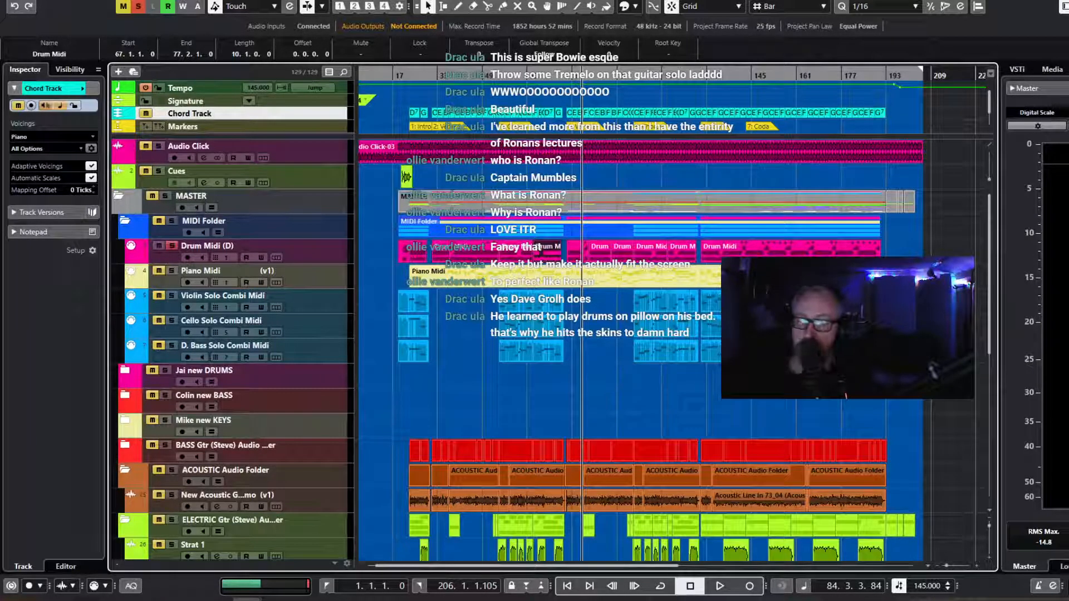
scroll(587, 197, down, 8)
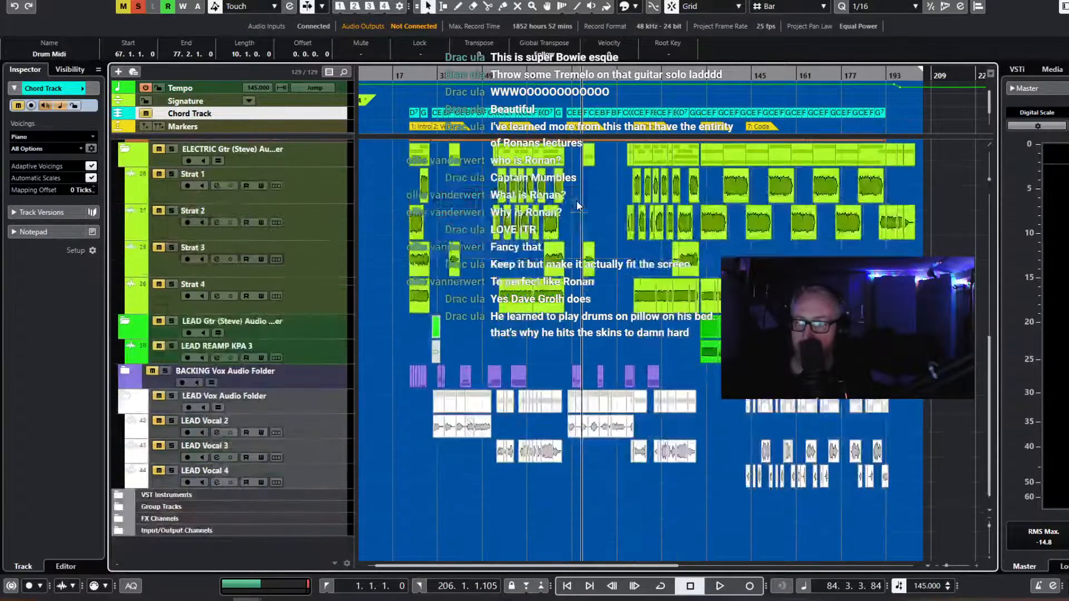
scroll(576, 464, up, 4)
scroll(575, 464, up, 5)
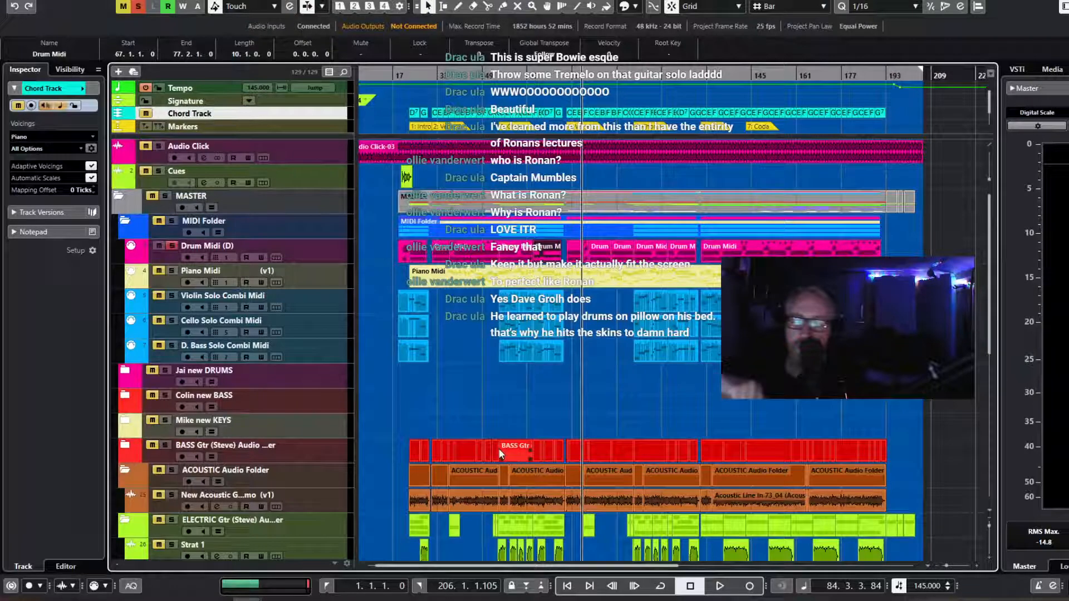
scroll(499, 379, down, 3)
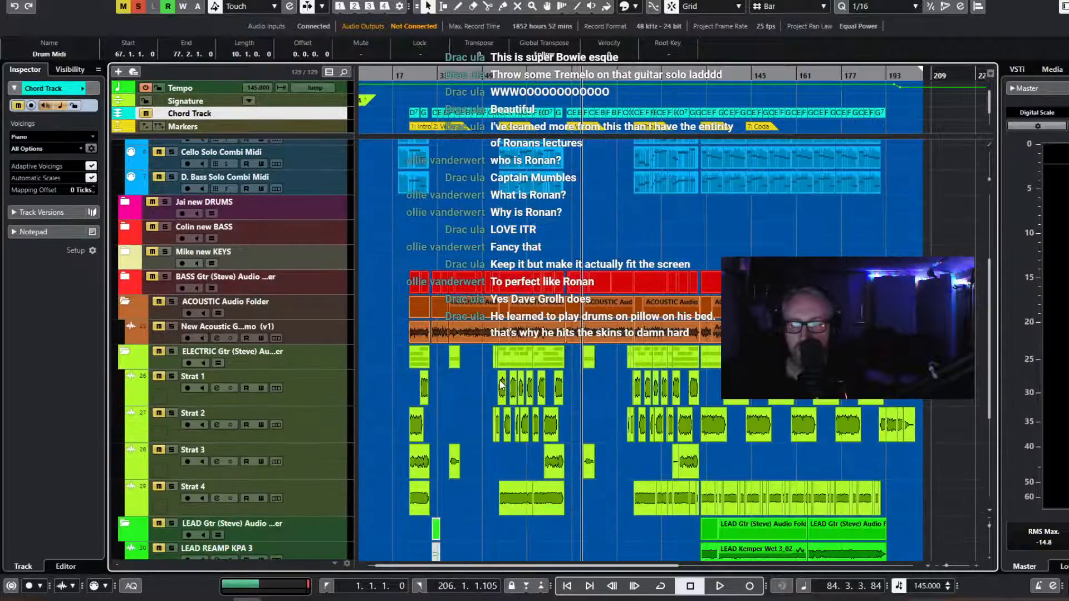
scroll(499, 376, down, 4)
scroll(500, 376, down, 1)
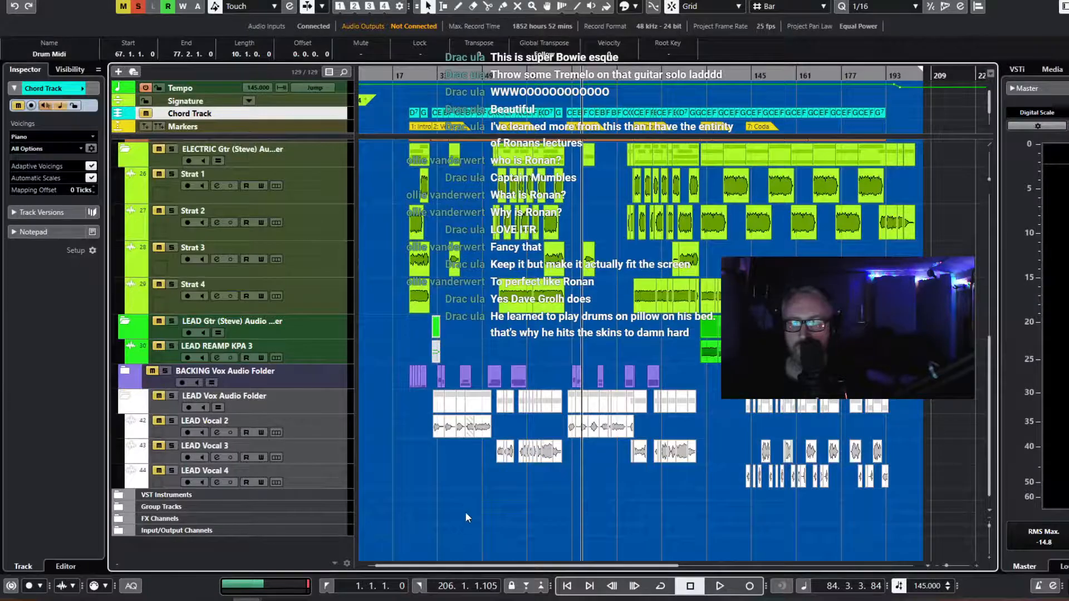
Expand the Jai new DRUMS folder, look through its tracks, and select the Kick In track.
scroll(452, 419, up, 6)
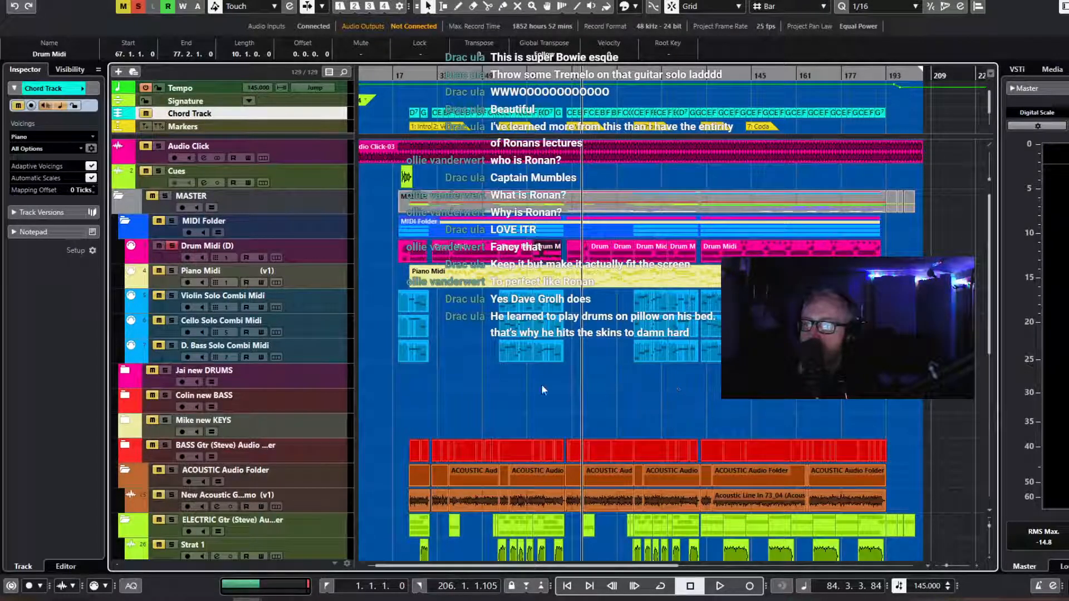
click(128, 375)
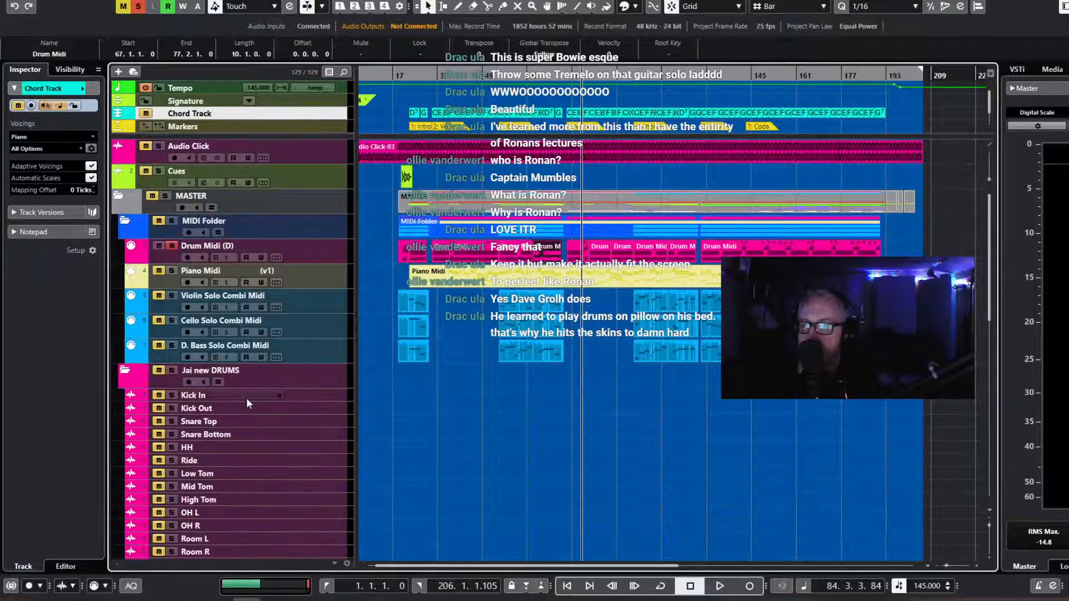
scroll(246, 398, down, 5)
scroll(235, 298, up, 2)
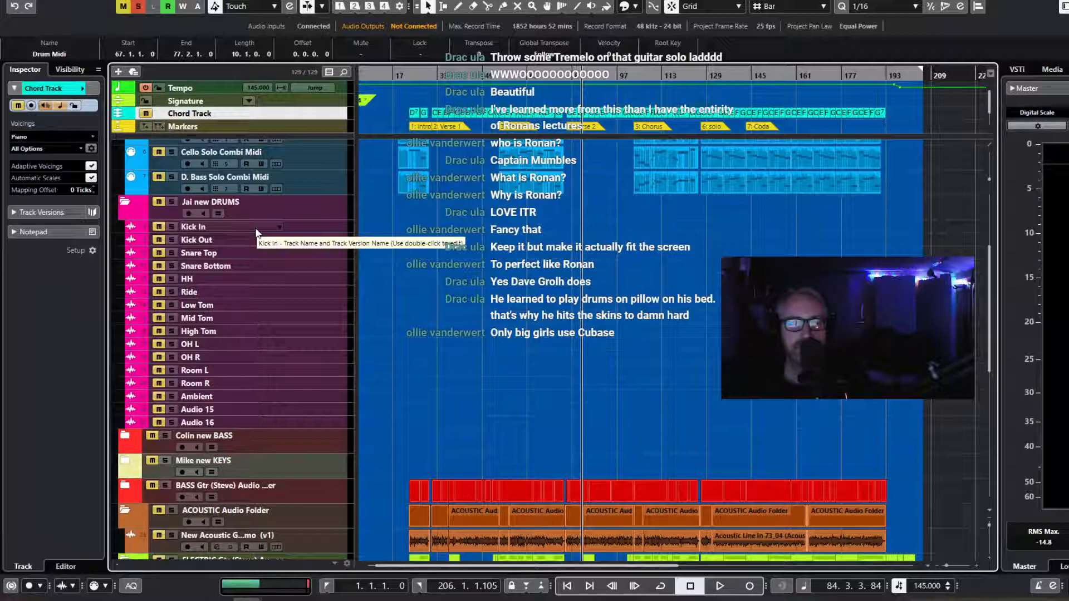
click(306, 226)
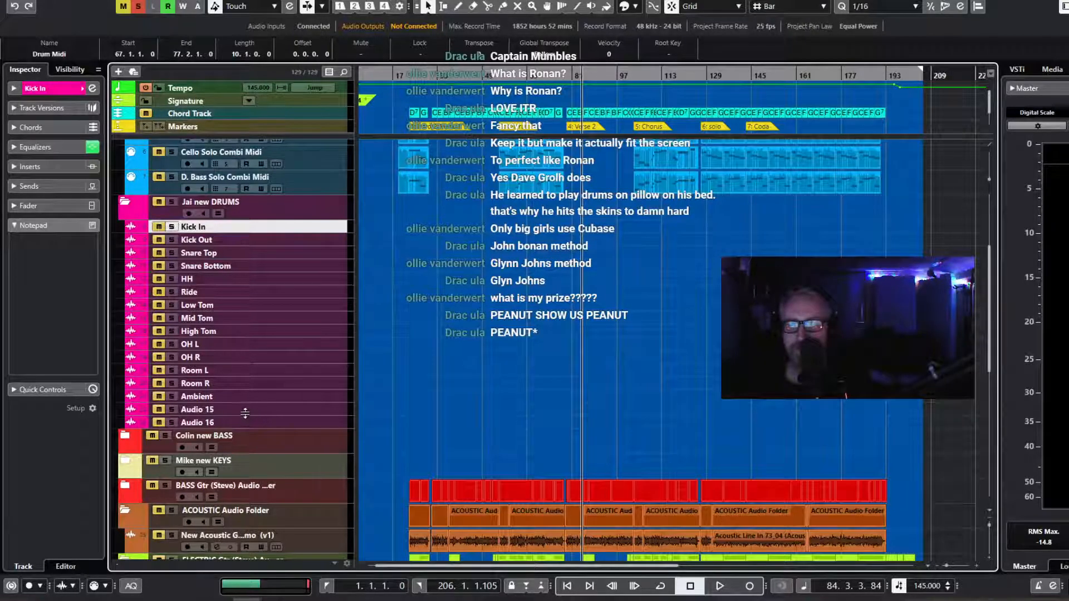
Review the Jai new DRUMS tracks alongside the MIDI, bass and guitar tracks in the project, then play the drums briefly.
scroll(288, 309, down, 3)
scroll(287, 310, up, 8)
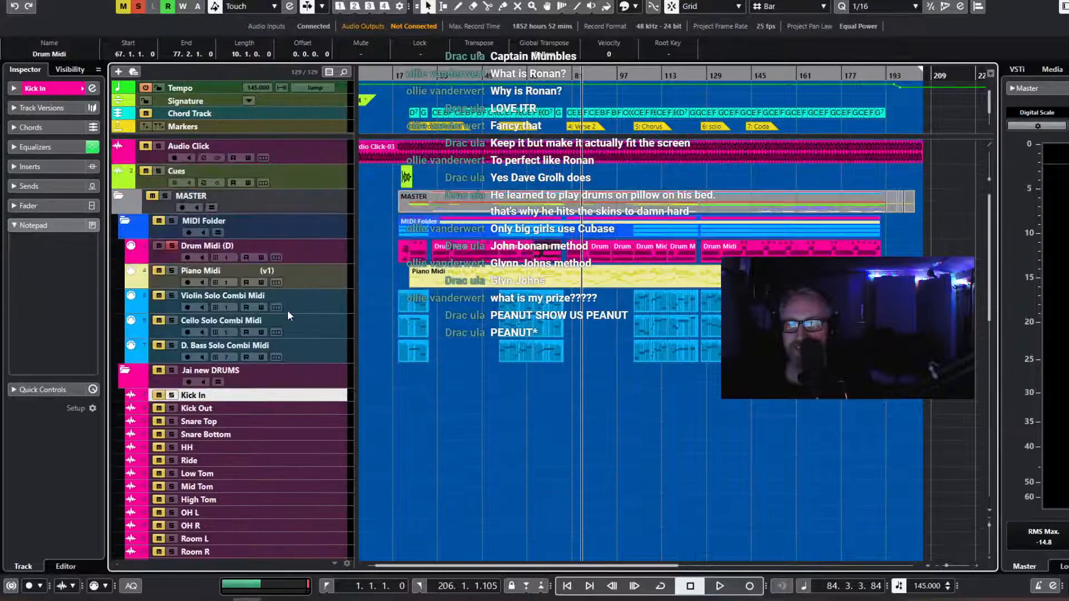
scroll(287, 310, down, 5)
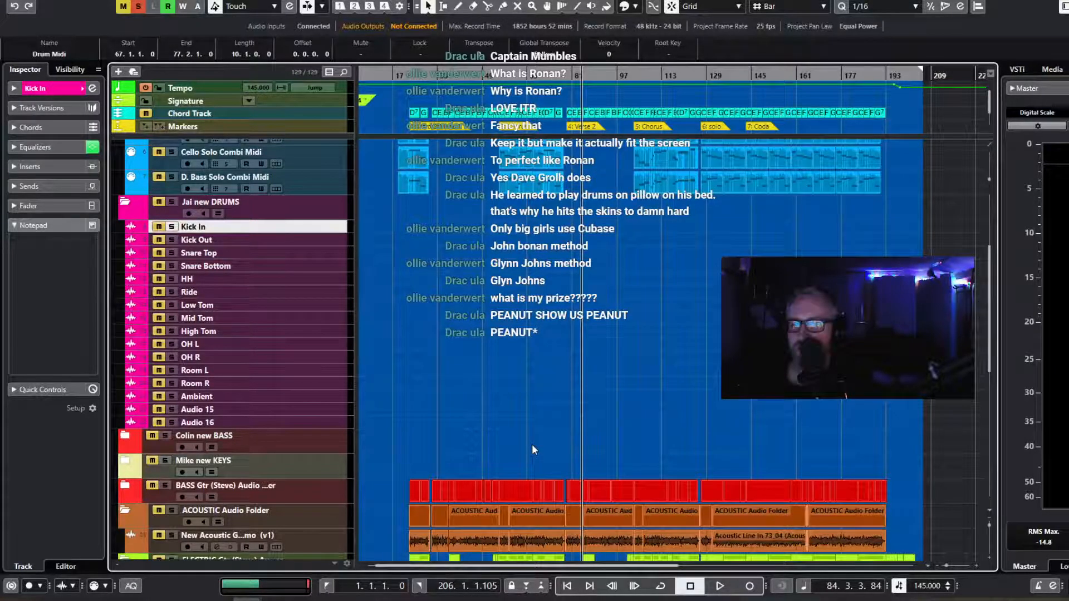
scroll(516, 385, up, 3)
scroll(492, 366, down, 6)
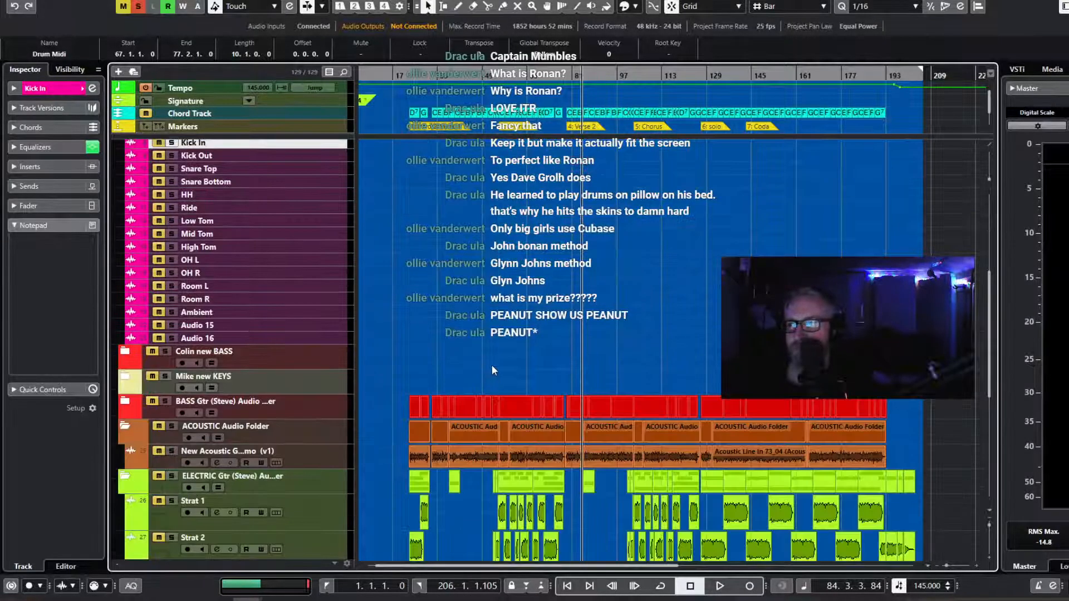
scroll(493, 365, up, 3)
scroll(492, 363, up, 2)
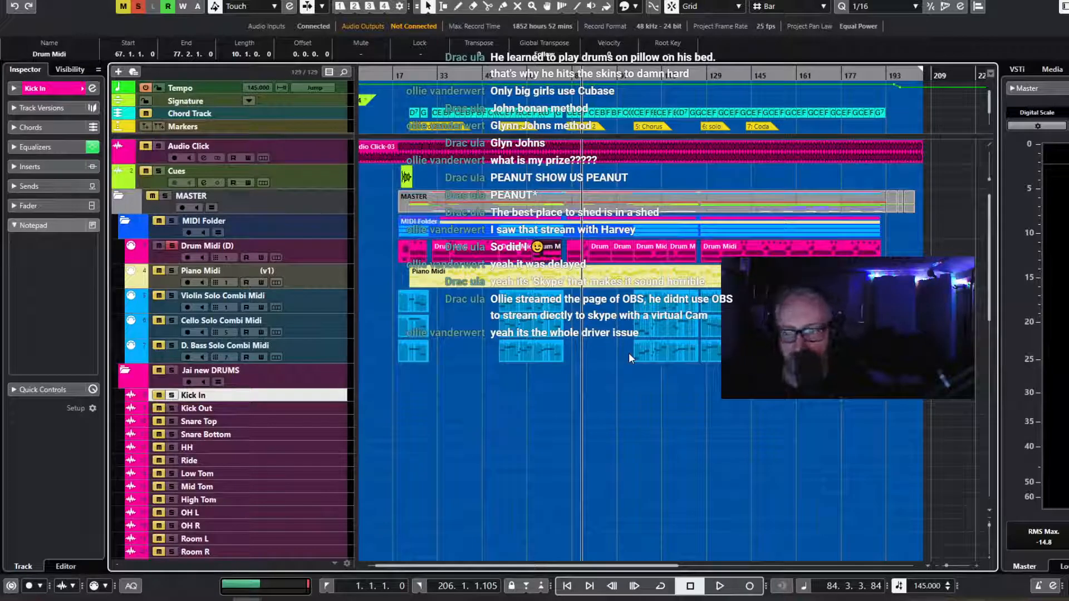
key(space)
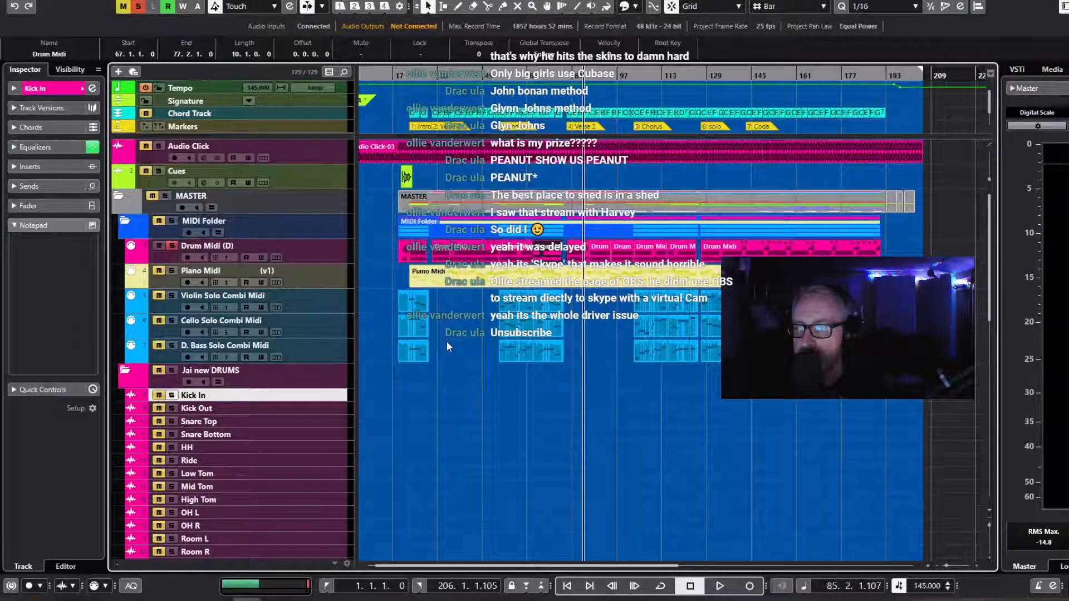
Collapse the Jai new DRUMS folder and open the Colin new BASS folder, briefly checking inside the Mike new KEYS folder.
scroll(447, 342, down, 5)
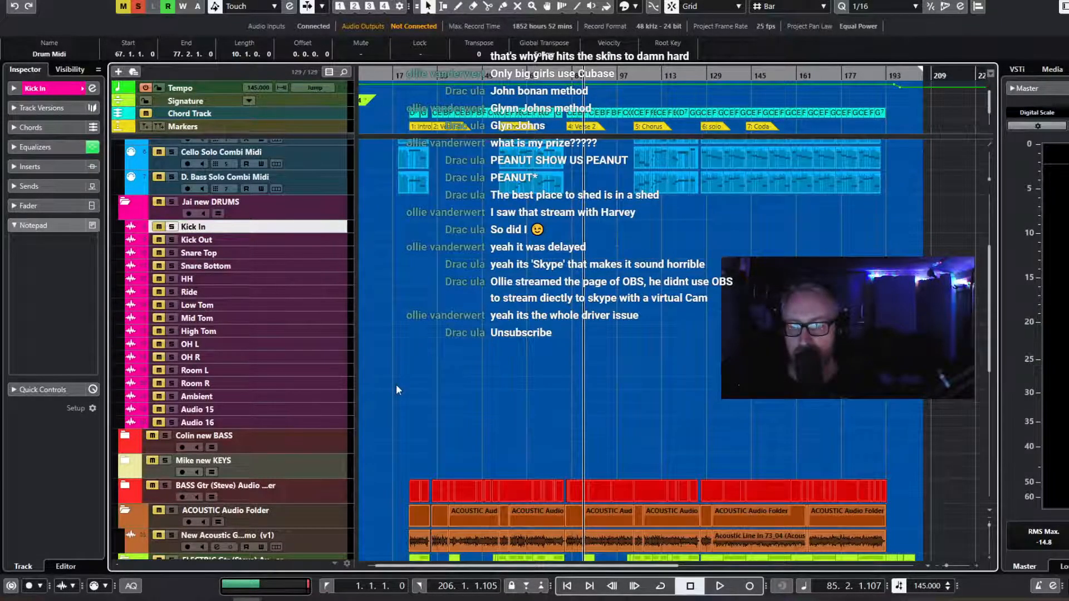
scroll(396, 384, up, 2)
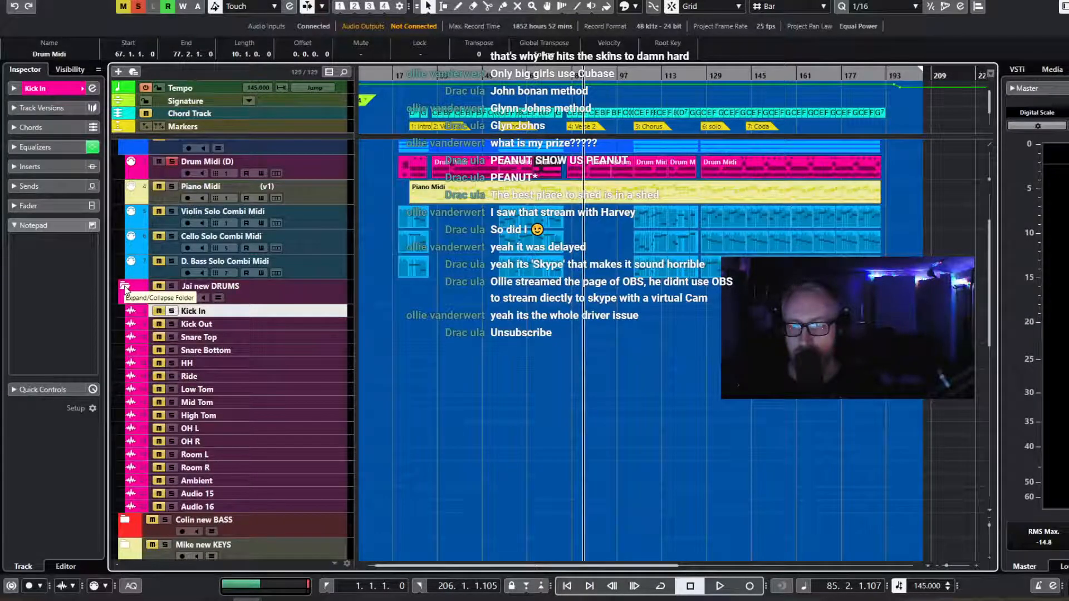
click(125, 288)
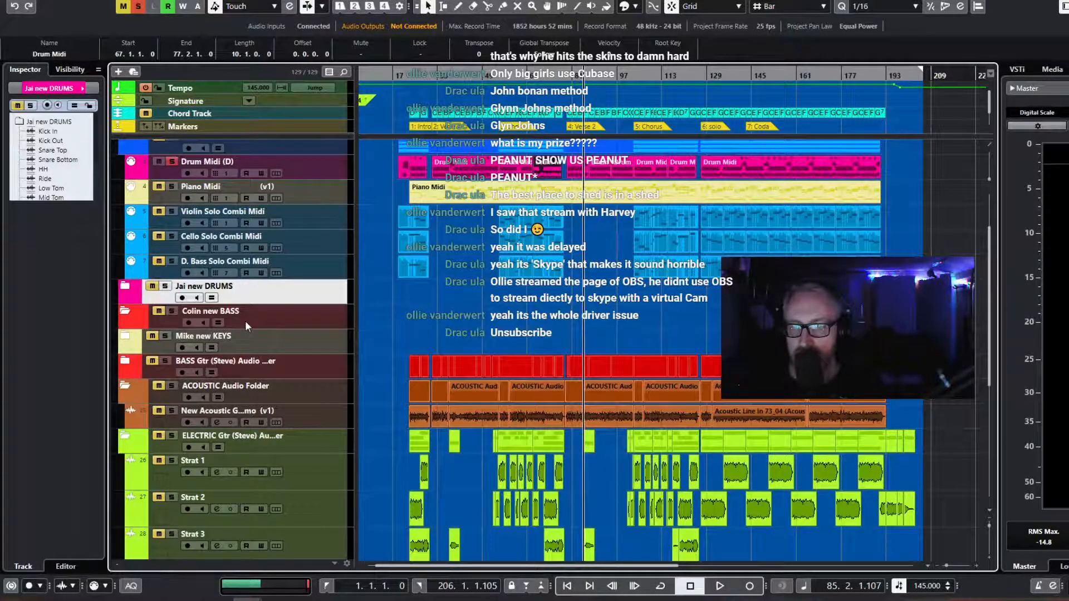
click(123, 333)
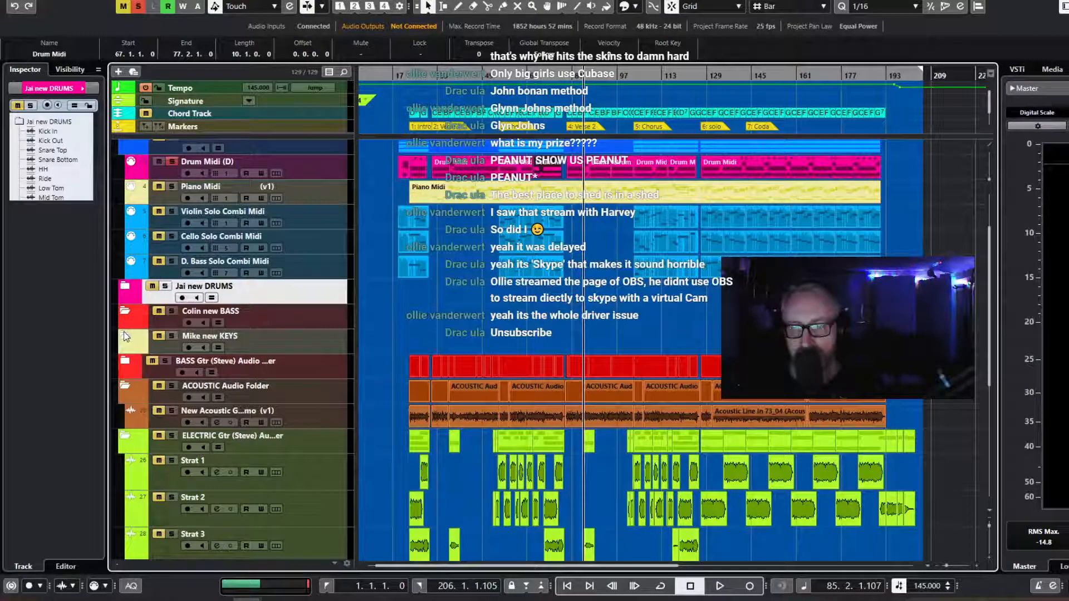
click(124, 333)
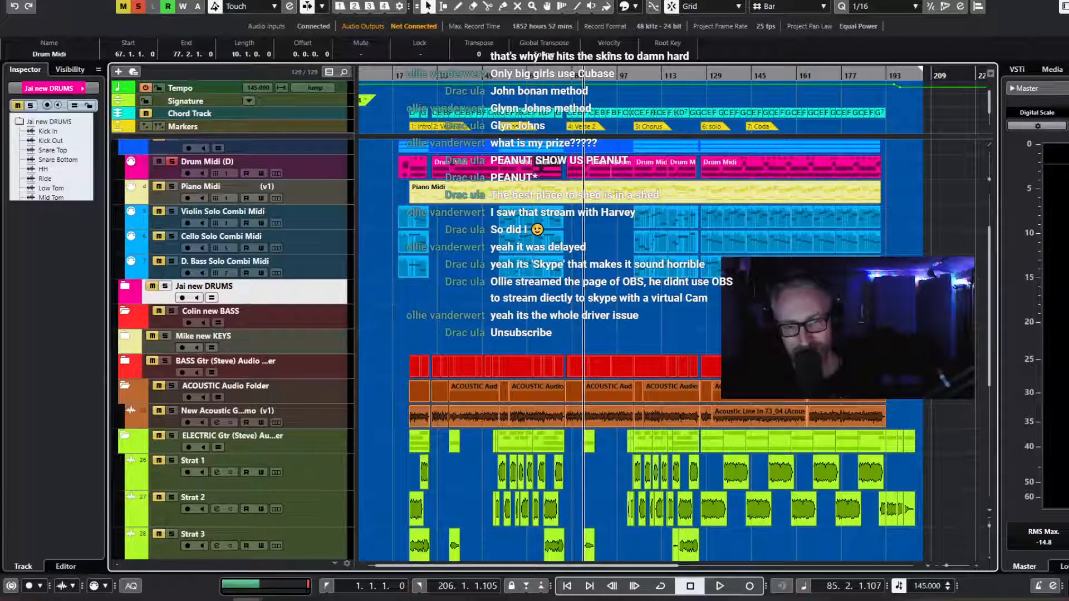
scroll(541, 317, down, 3)
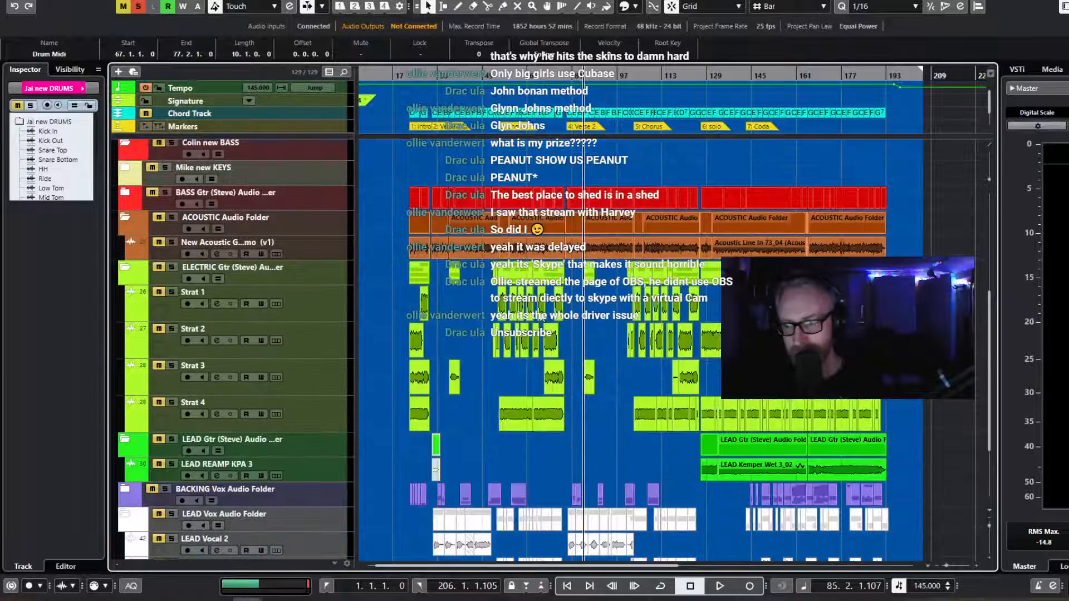
scroll(541, 316, up, 3)
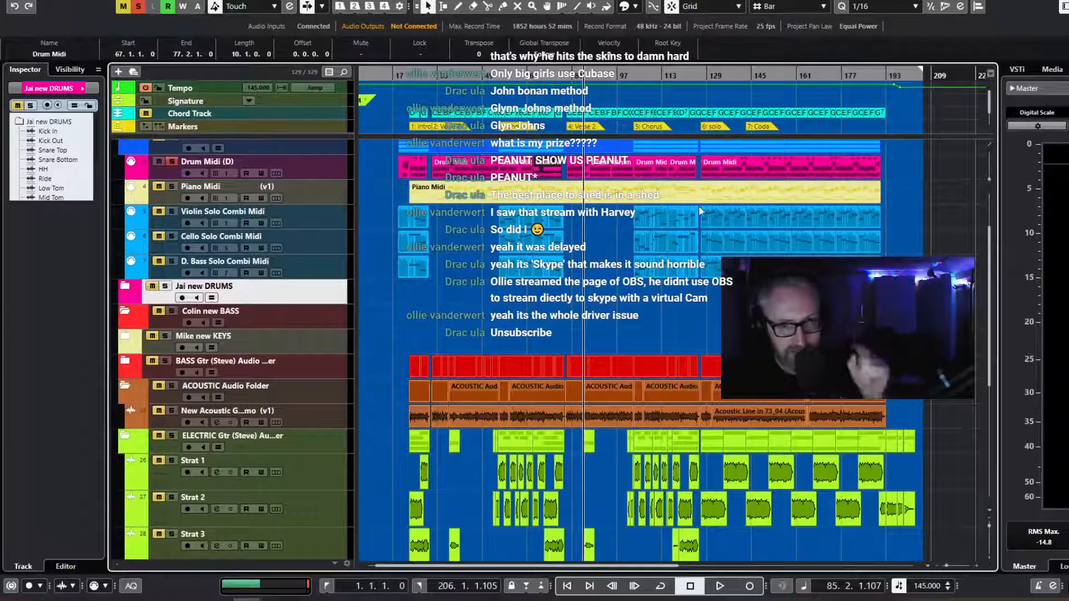
Show the MixConsole below the project and play the soloed drums from about bar 33 while viewing the Kick through Room channels.
key(alt+F3)
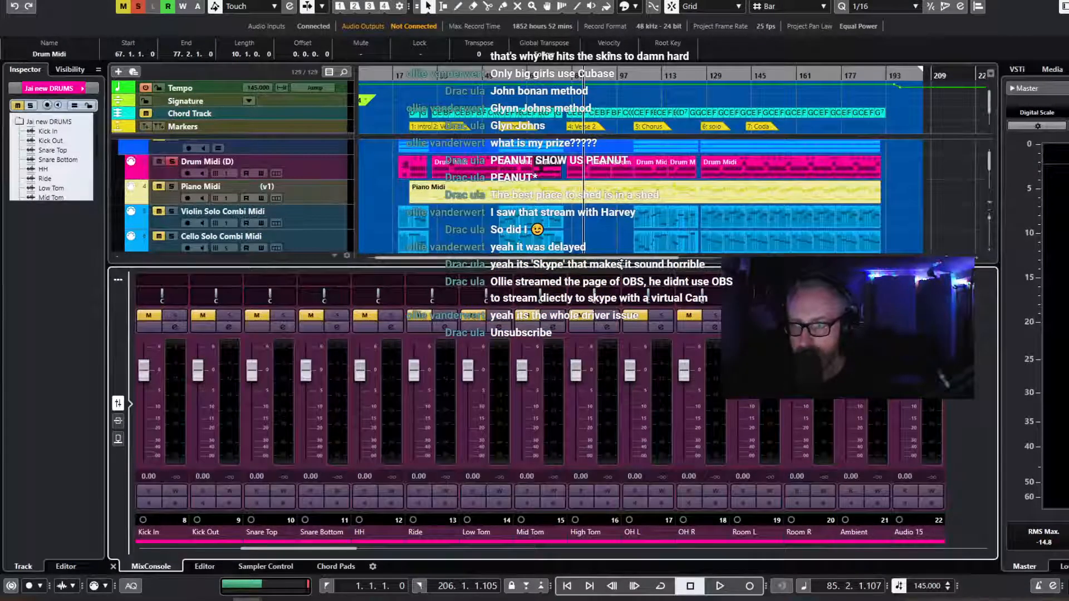
drag(623, 266, 623, 283)
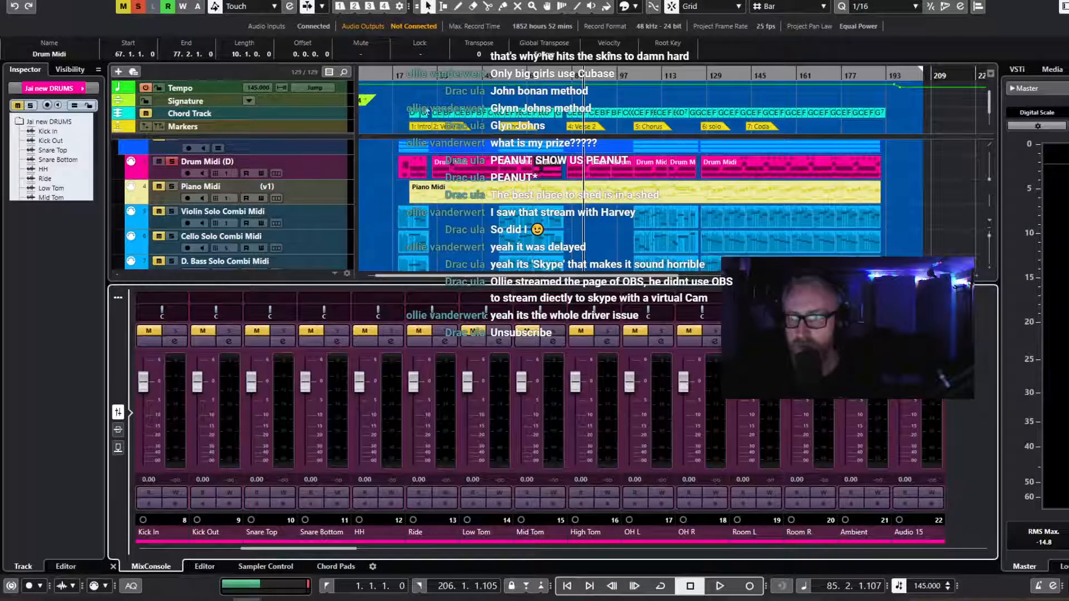
drag(447, 79, 433, 79)
key(space)
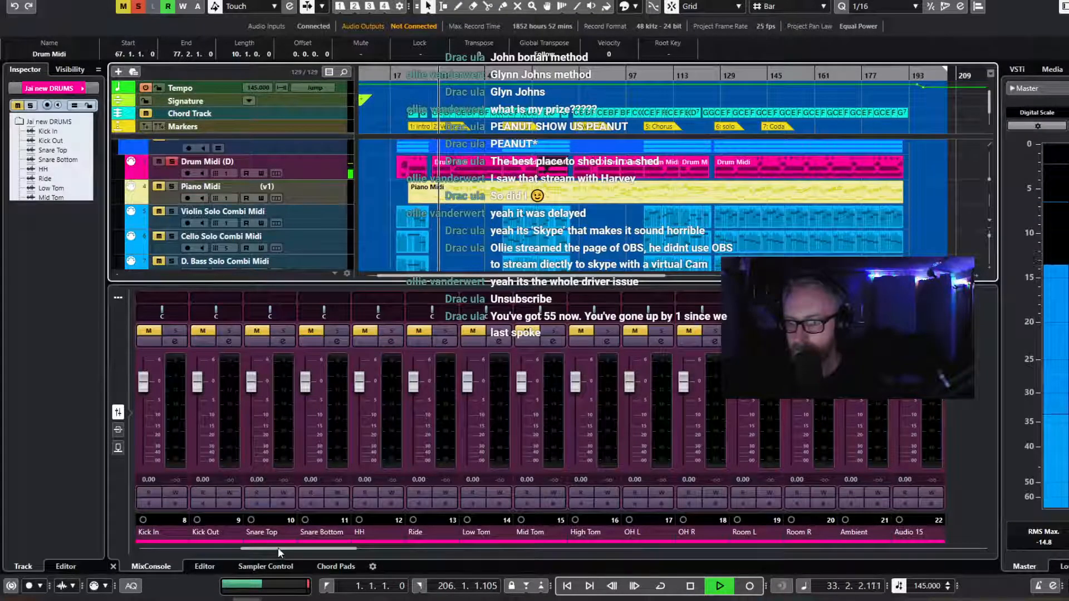
drag(278, 548, 579, 533)
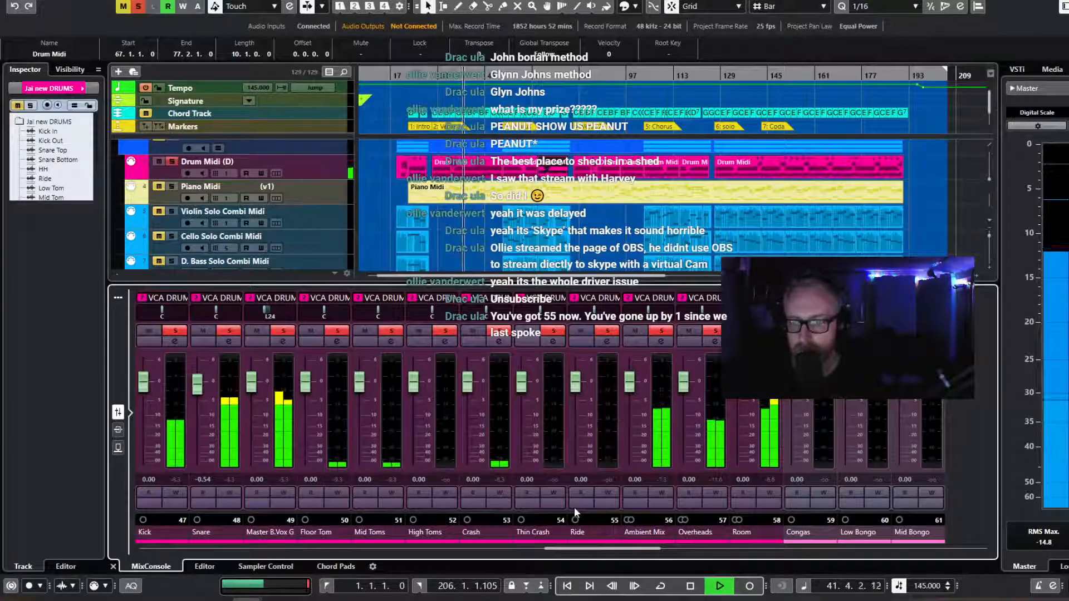
key(space)
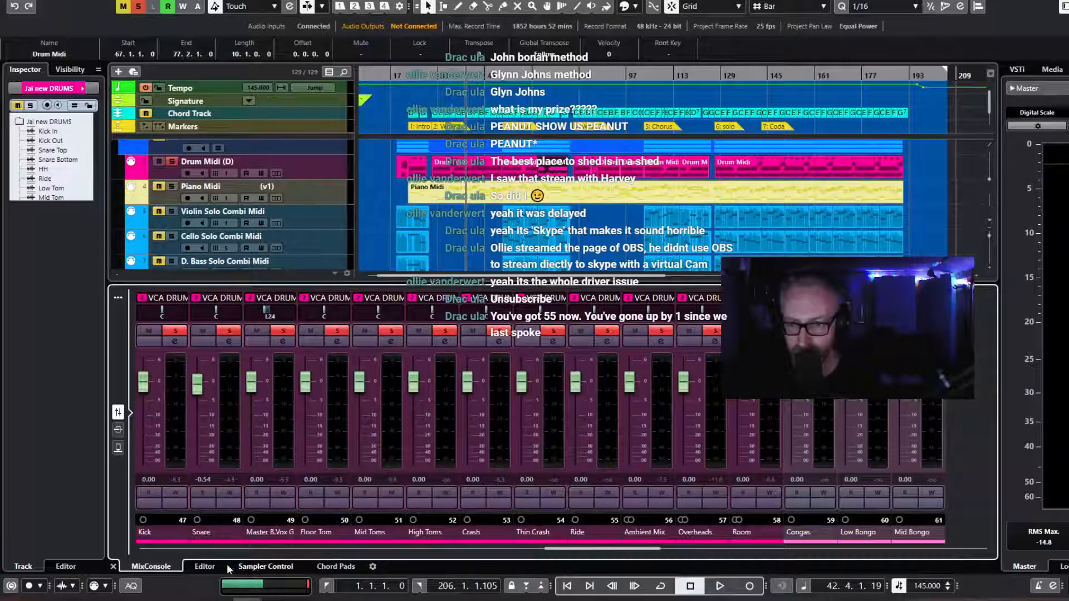
Check the drum channels' inserts and sends, return to the faders, and play the soloed drums from bar 42 to about bar 48.
click(118, 431)
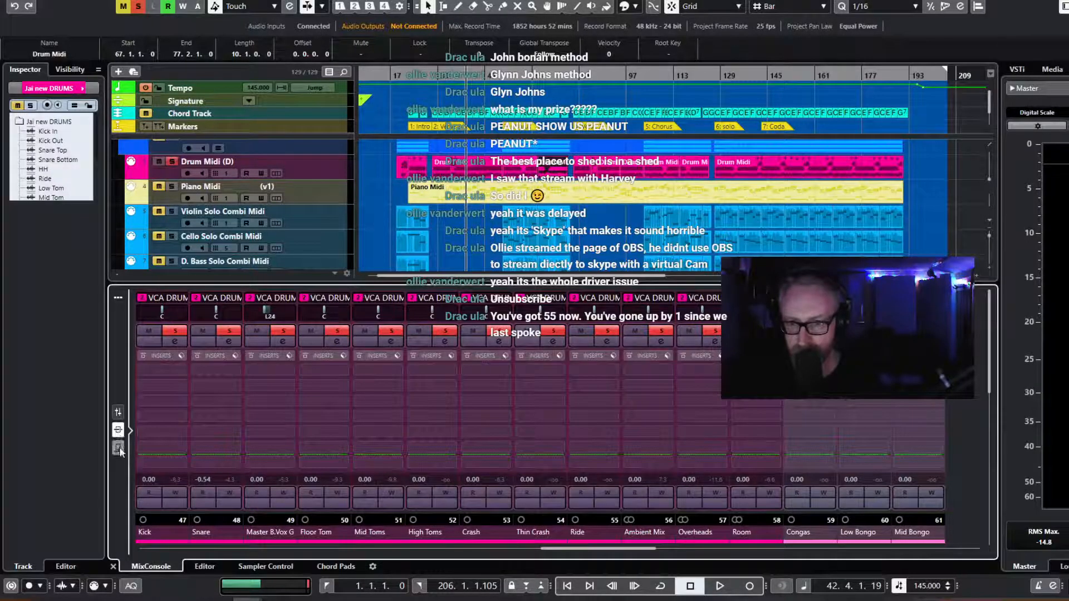
click(119, 449)
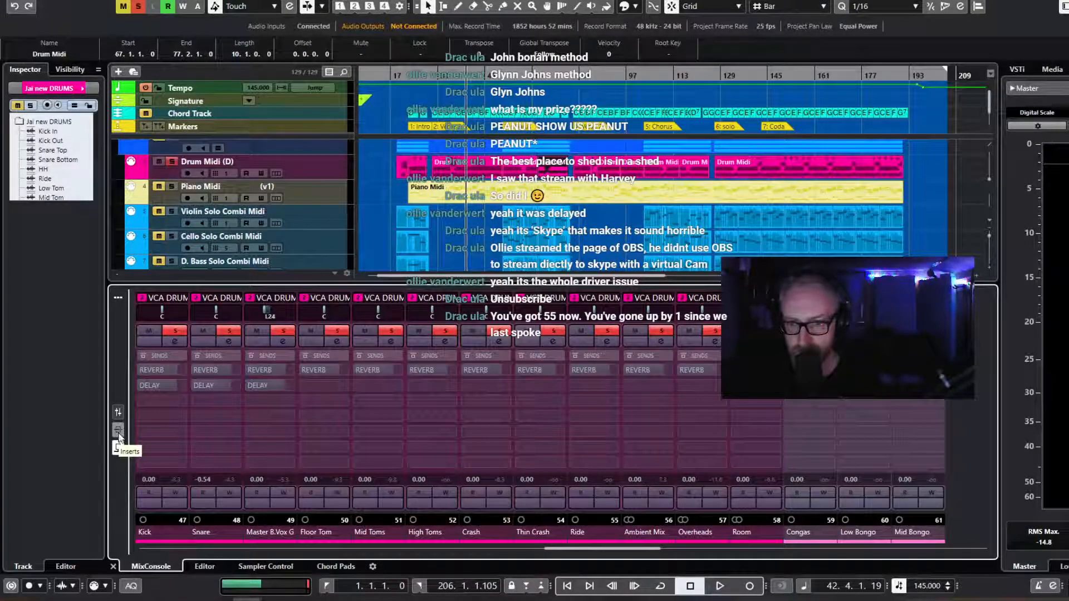
click(118, 432)
click(119, 412)
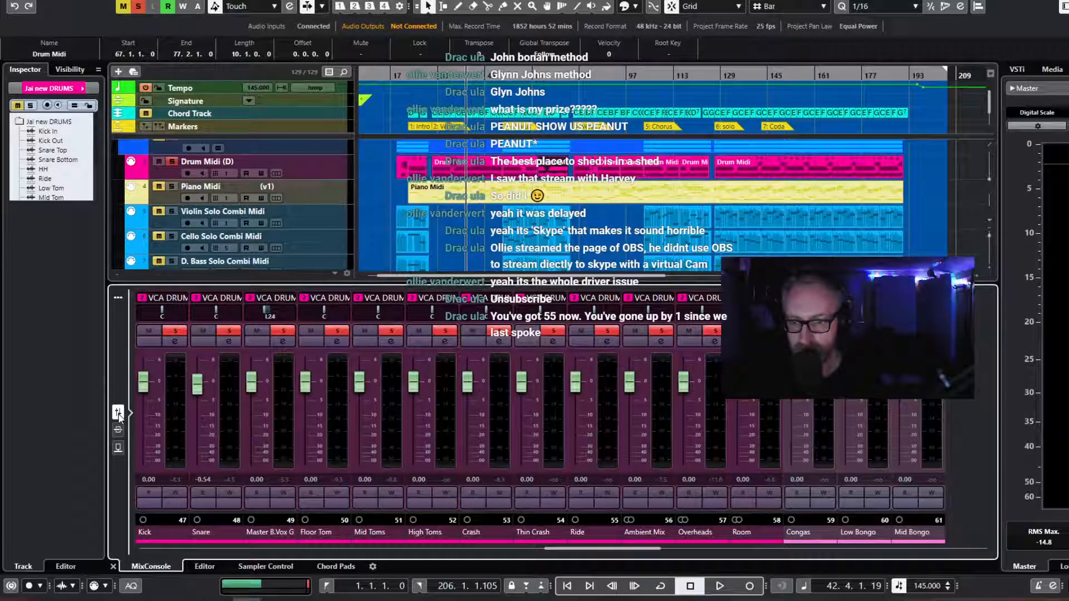
key(space)
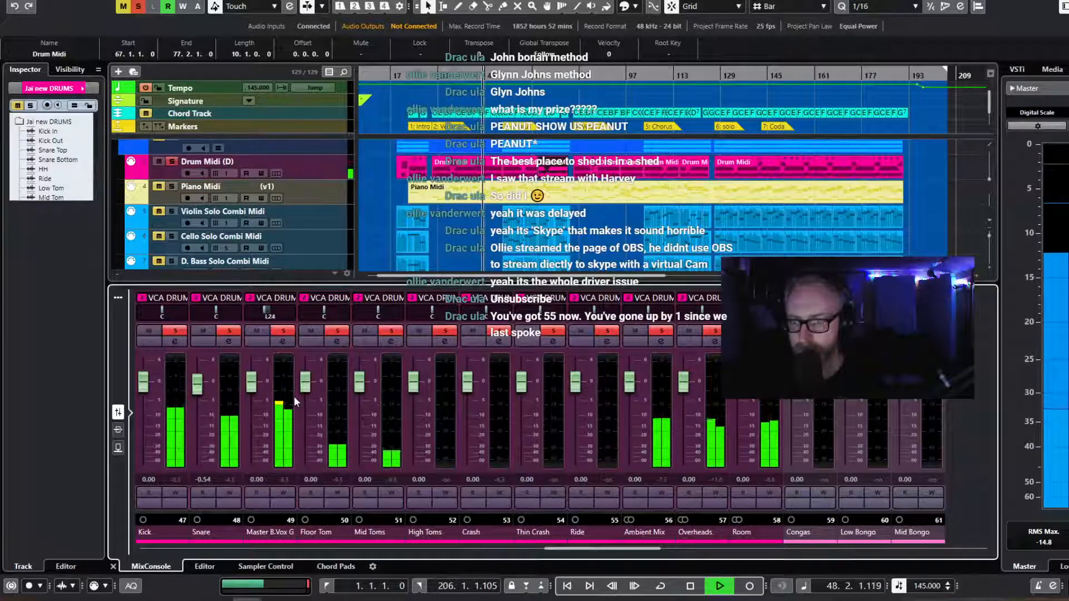
key(space)
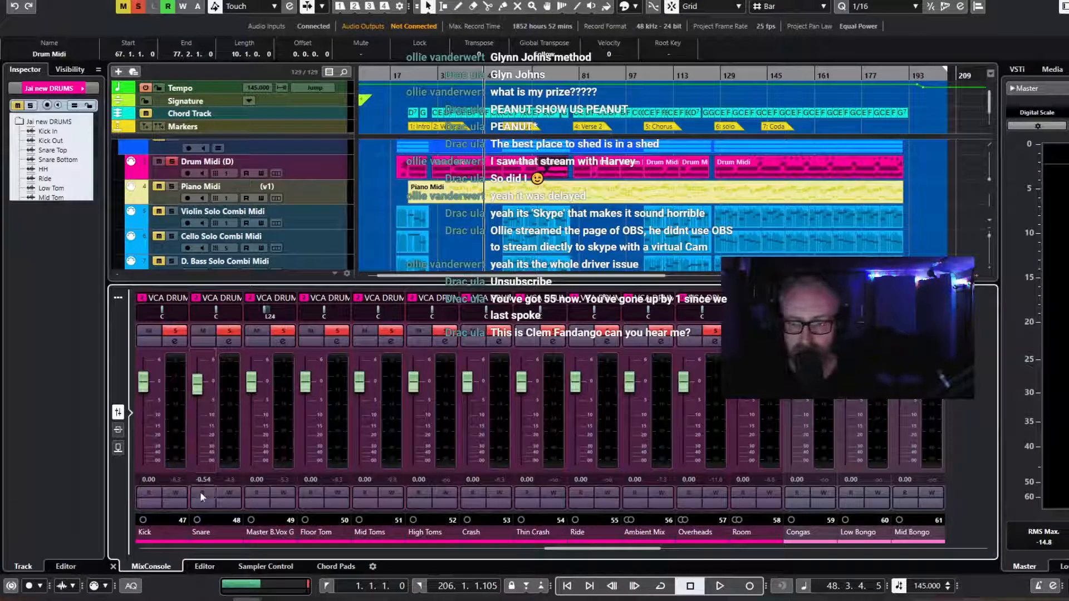
Deactivate all solos, solo only the Kick channel in the mixer, and start playback from bar 48.
click(138, 7)
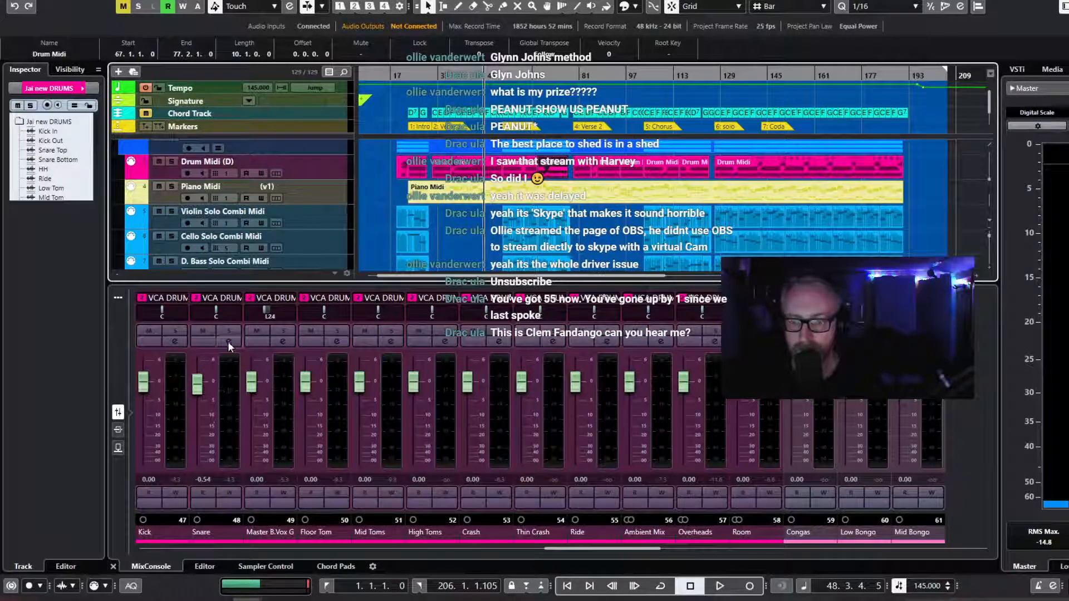
click(175, 331)
key(space)
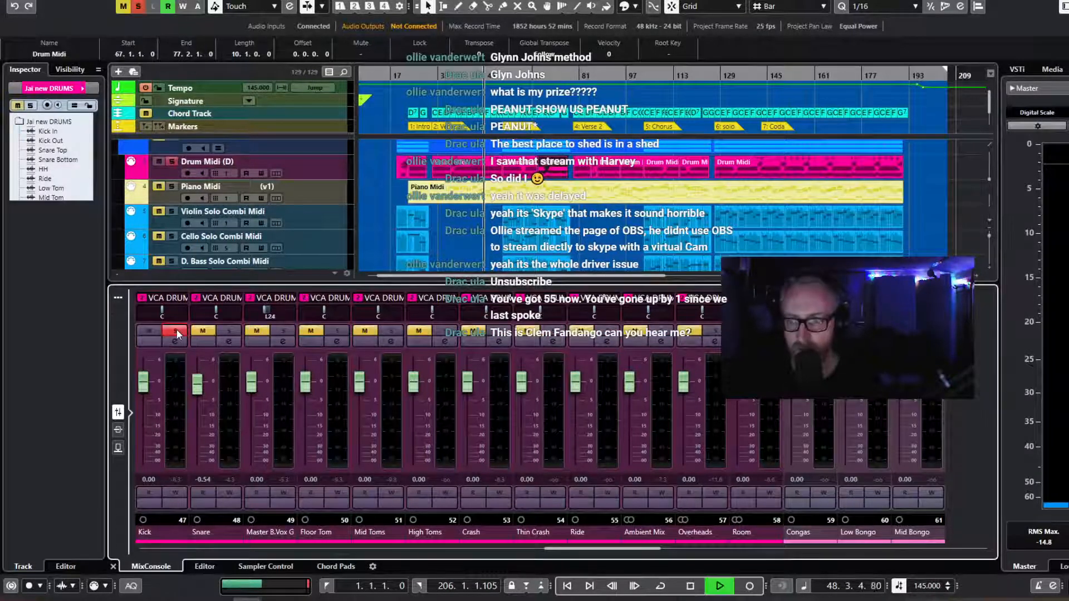
Open the Kick channel's settings to show its equalizer and try adjusting the pre-section gain during playback.
click(178, 341)
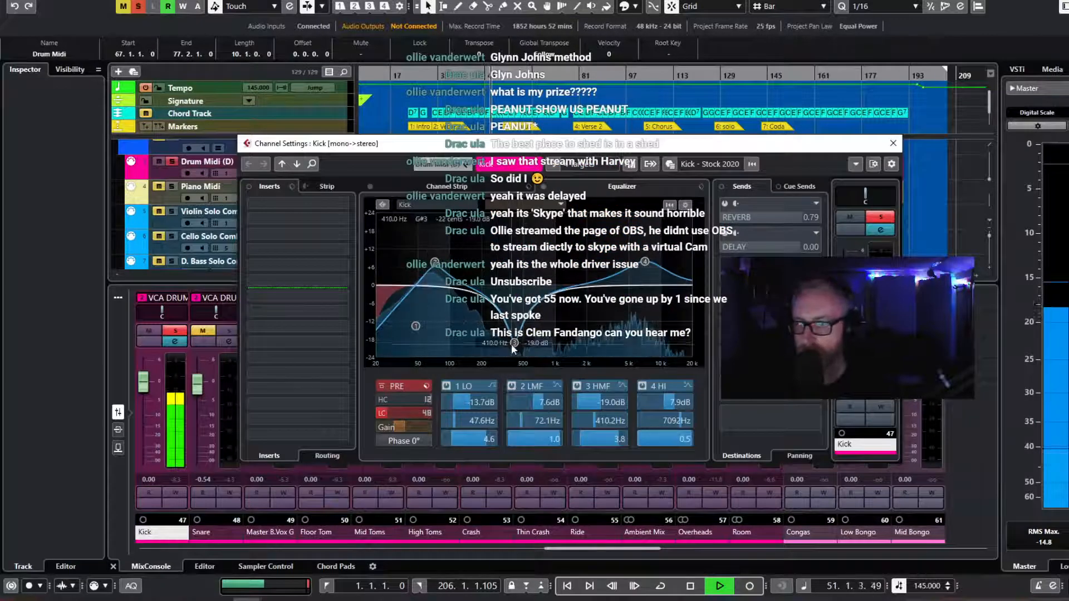
drag(399, 427, 400, 471)
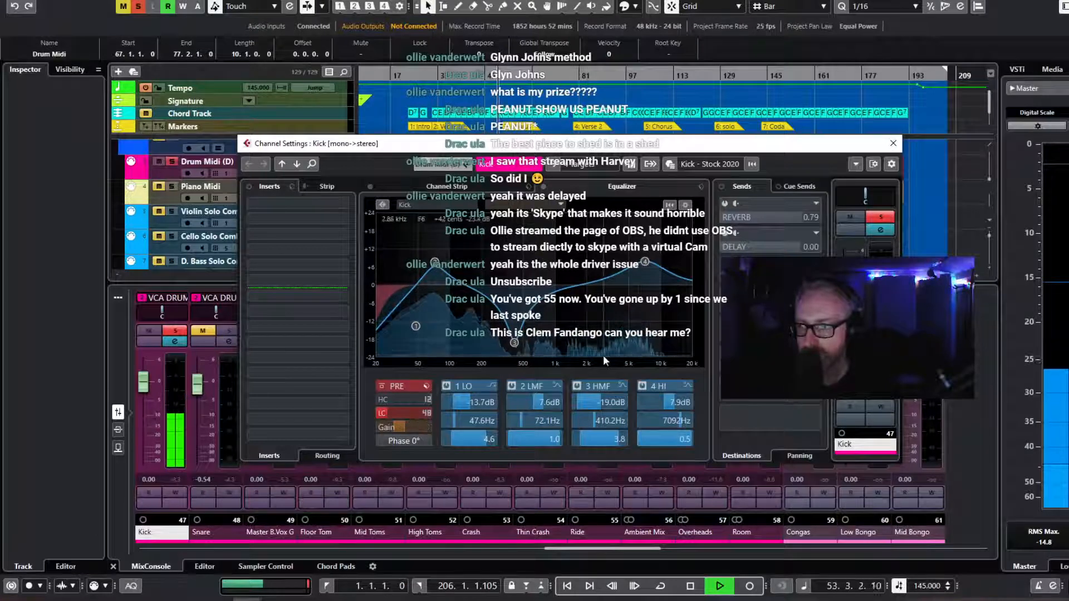
mouse_move(395, 429)
mouse_down()
mouse_move(418, 430)
mouse_move(399, 428)
mouse_up()
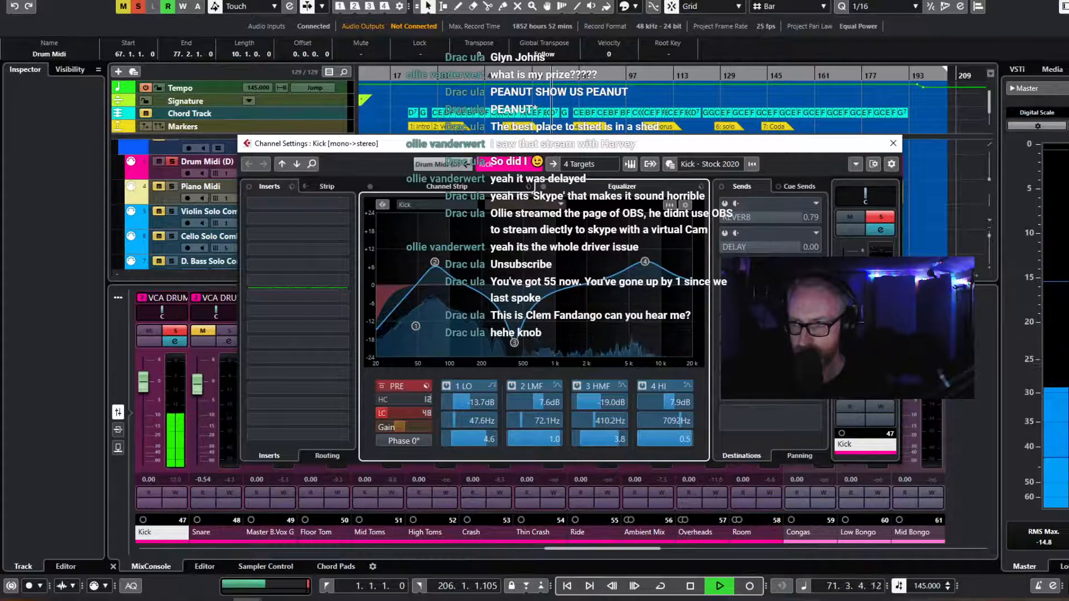
Insert the UAD UA 1176AE compressor from the UAD2 collection in the Kick channel's first insert slot and move its window aside.
click(342, 204)
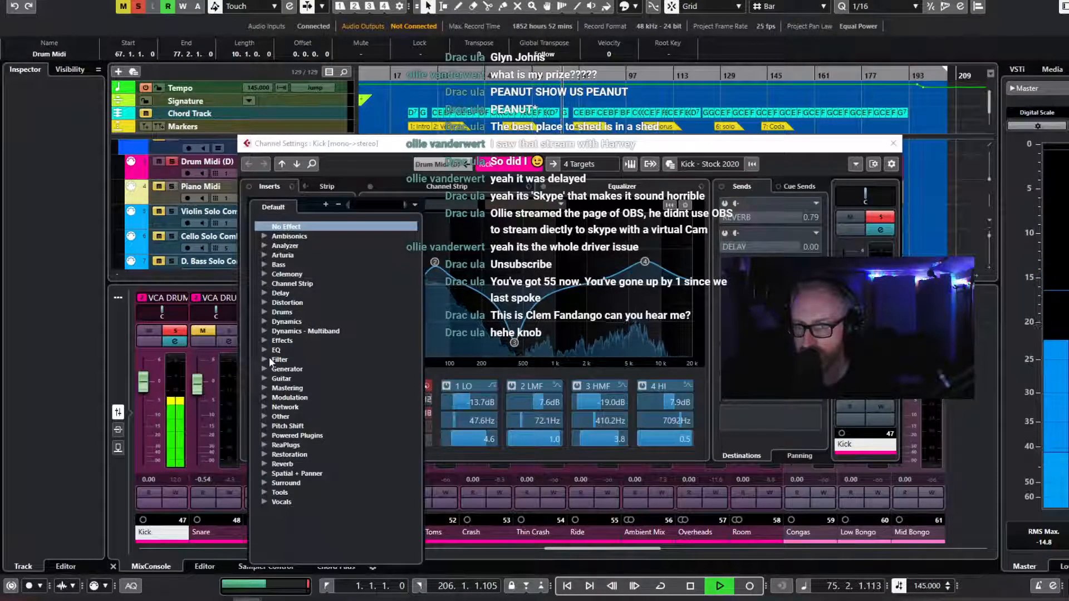
click(415, 205)
click(431, 234)
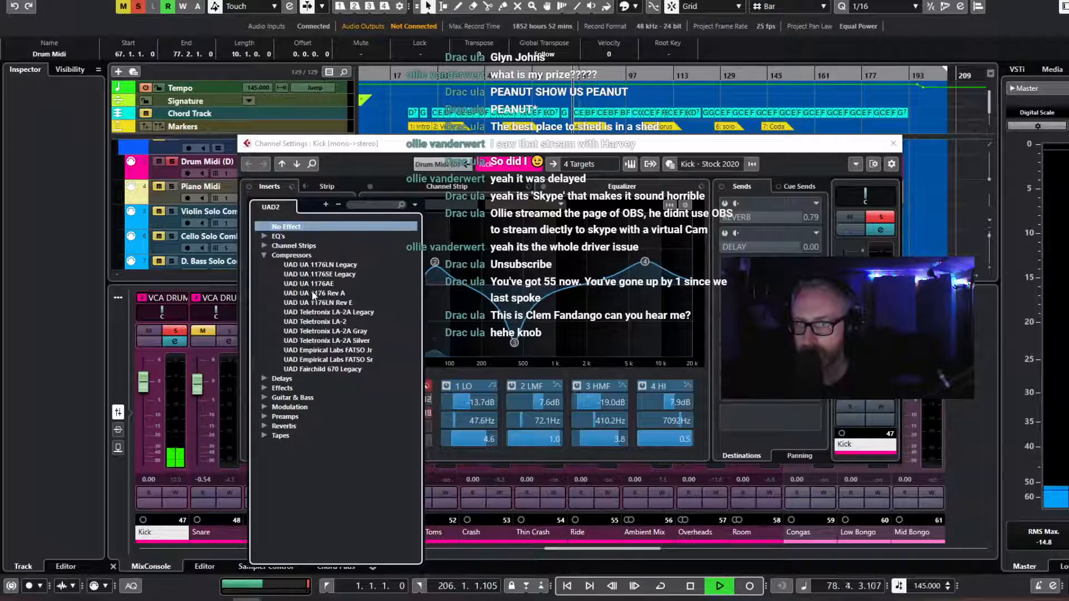
click(309, 284)
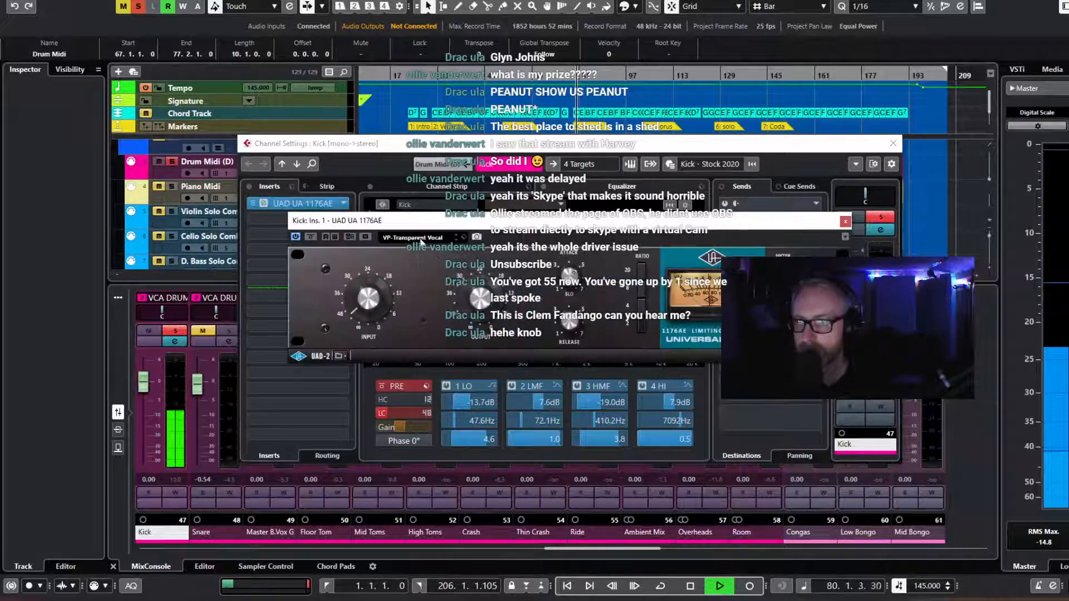
drag(435, 225, 313, 193)
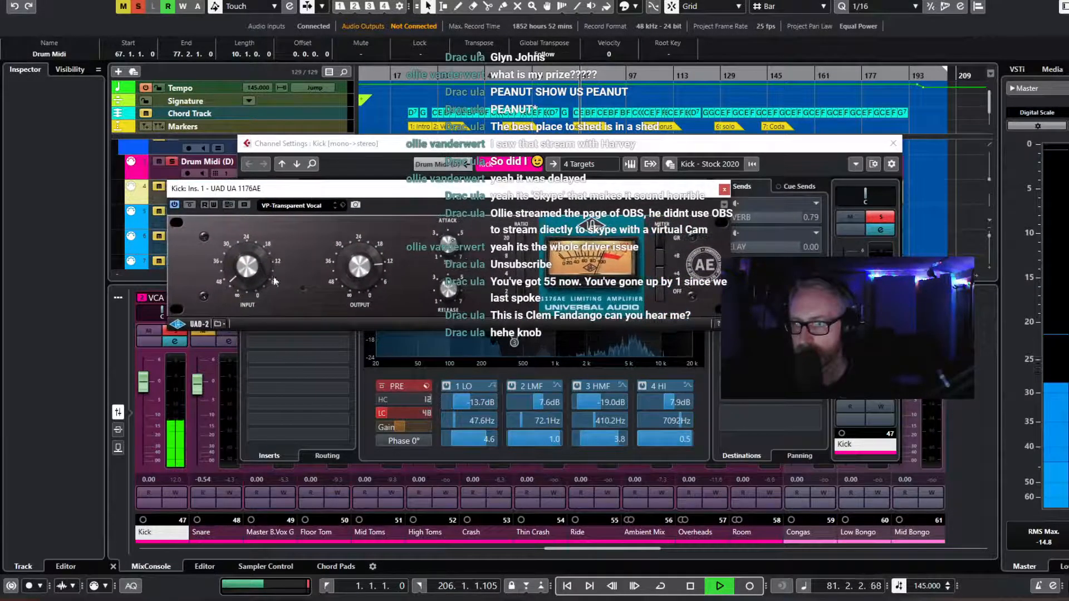
Raise the UAD UA 1176AE's input level during playback, and remove the compressor from the Kick channel's first insert, discarding its changes.
drag(252, 230, 251, 225)
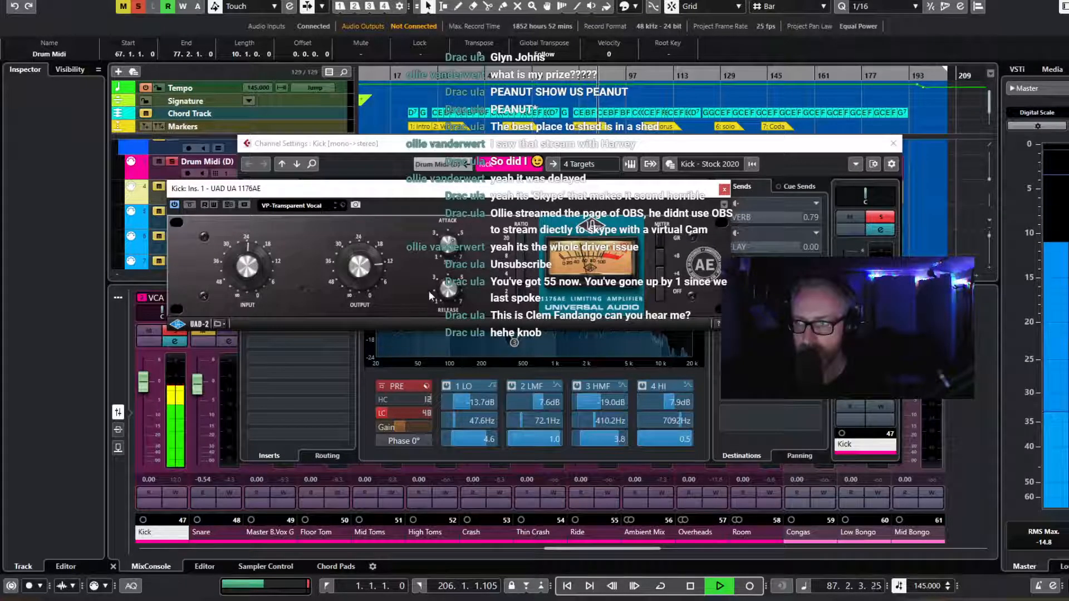
mouse_move(403, 425)
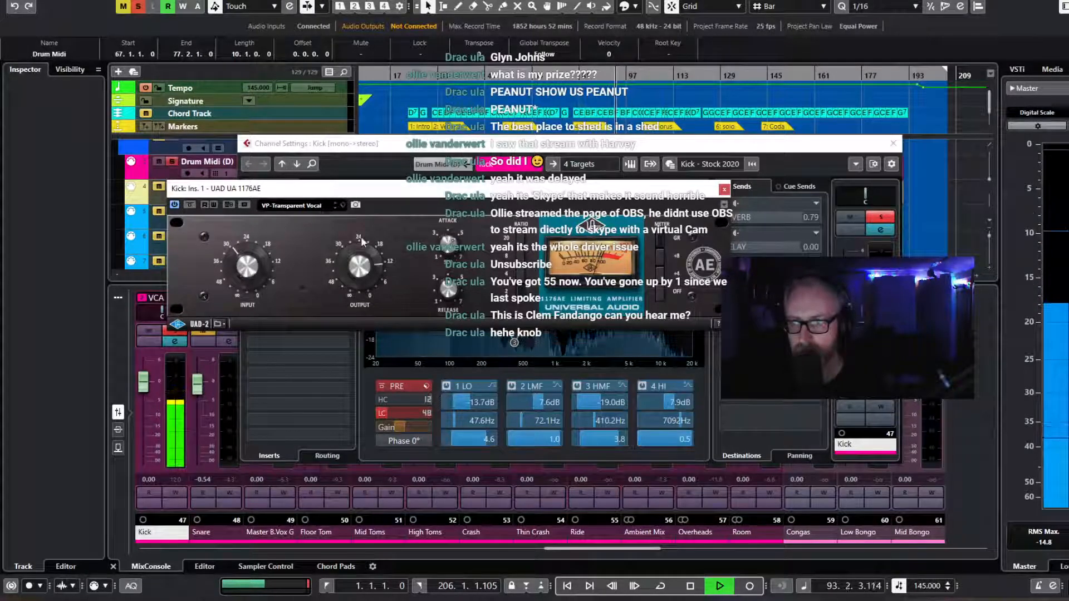
click(725, 190)
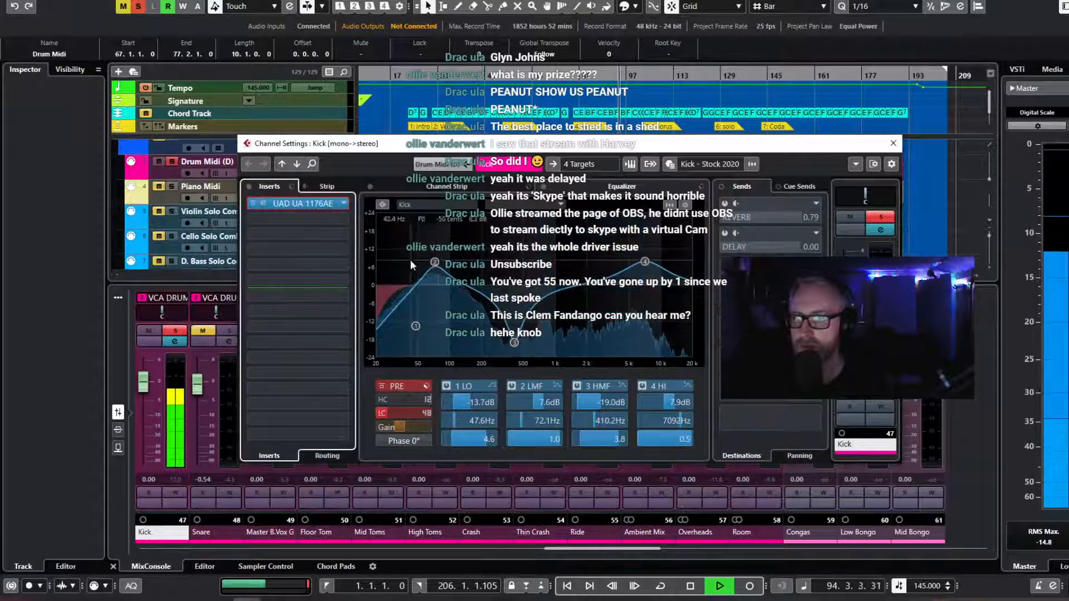
click(301, 203)
click(310, 248)
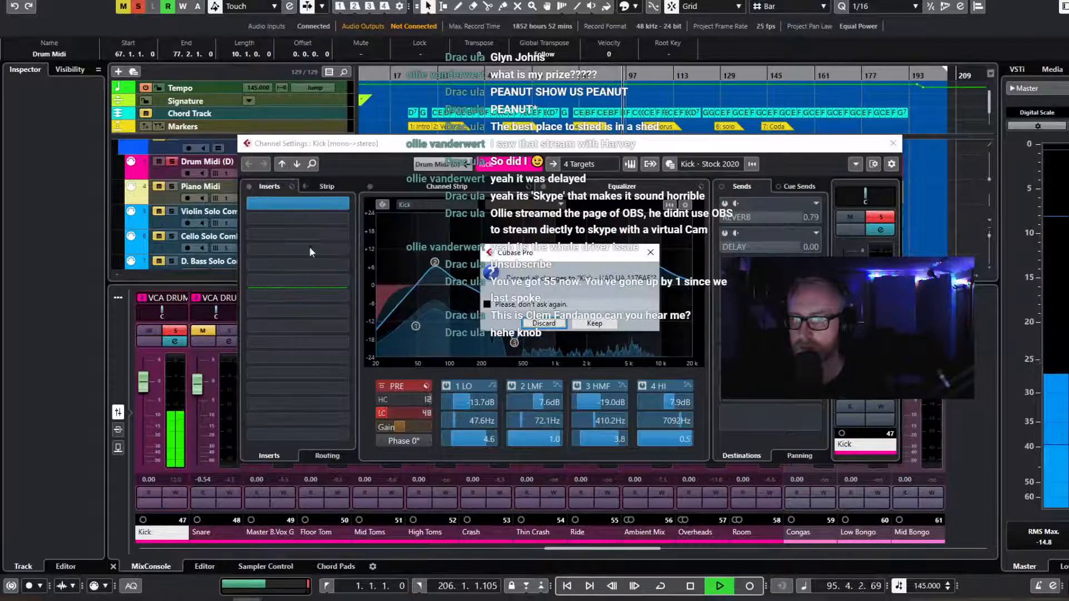
click(546, 323)
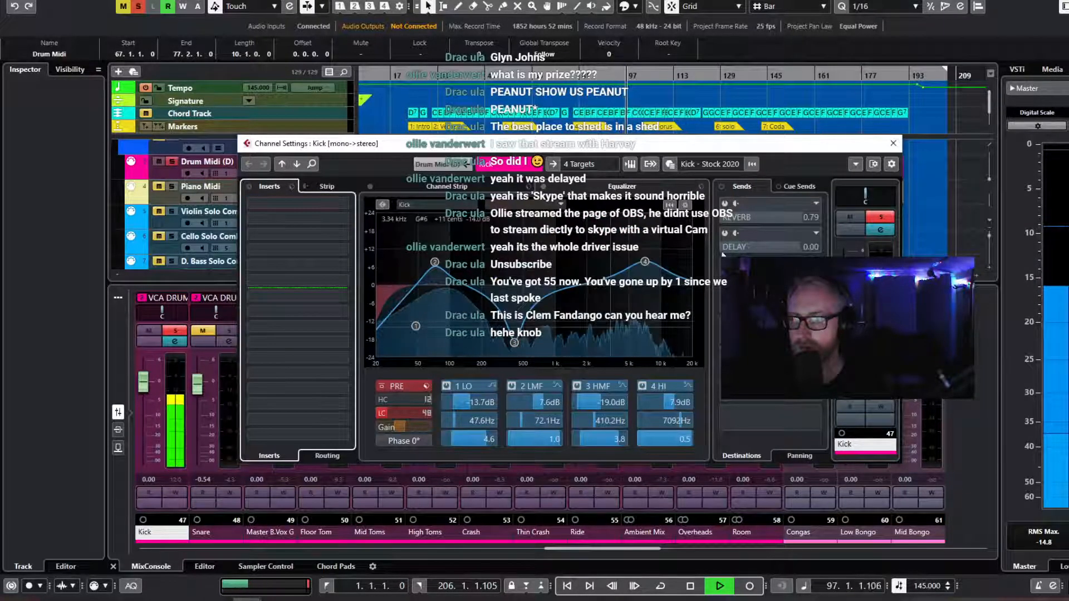
Close the Kick channel's settings, deactivate all solos, and stop playback with the track list shown at full height.
click(292, 472)
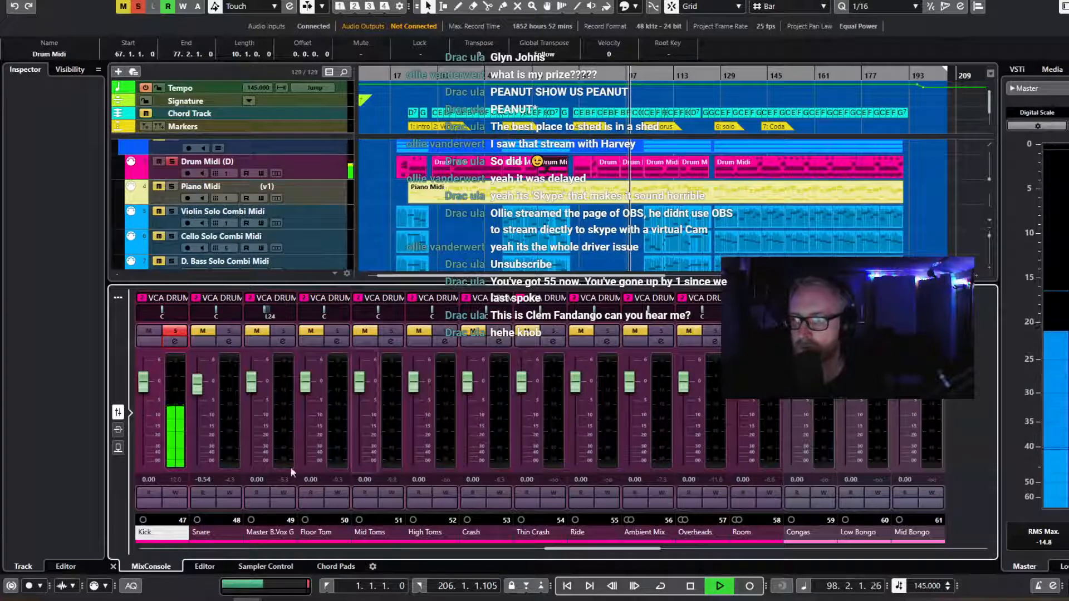
key(ctrl+alt+e)
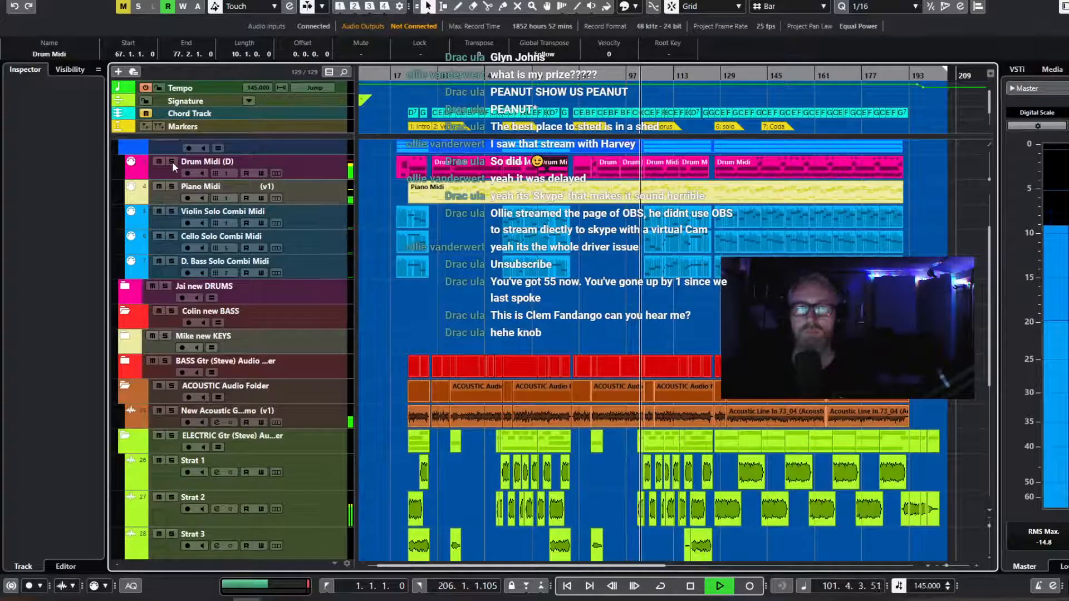
key(space)
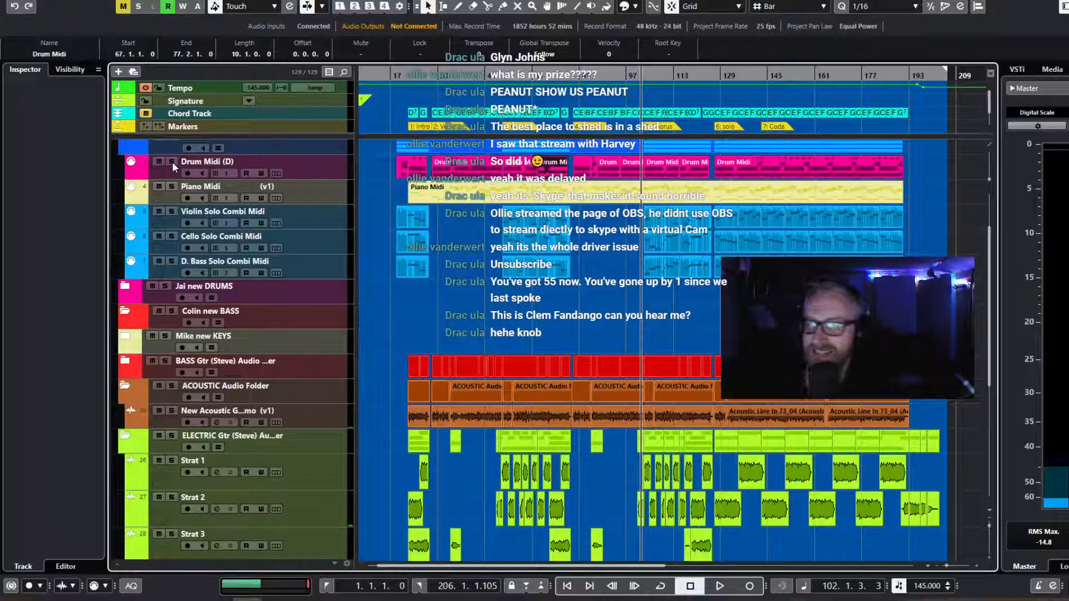
Record-enable and solo the LEAD Gtr folder track, and play the song from just before the solo marker.
scroll(491, 363, down, 3)
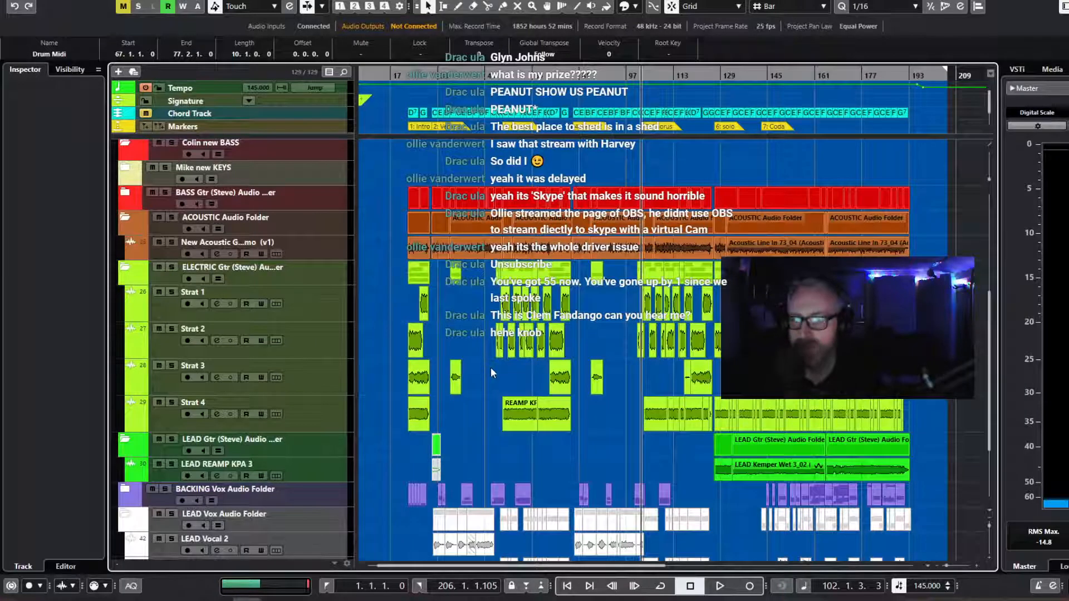
click(190, 451)
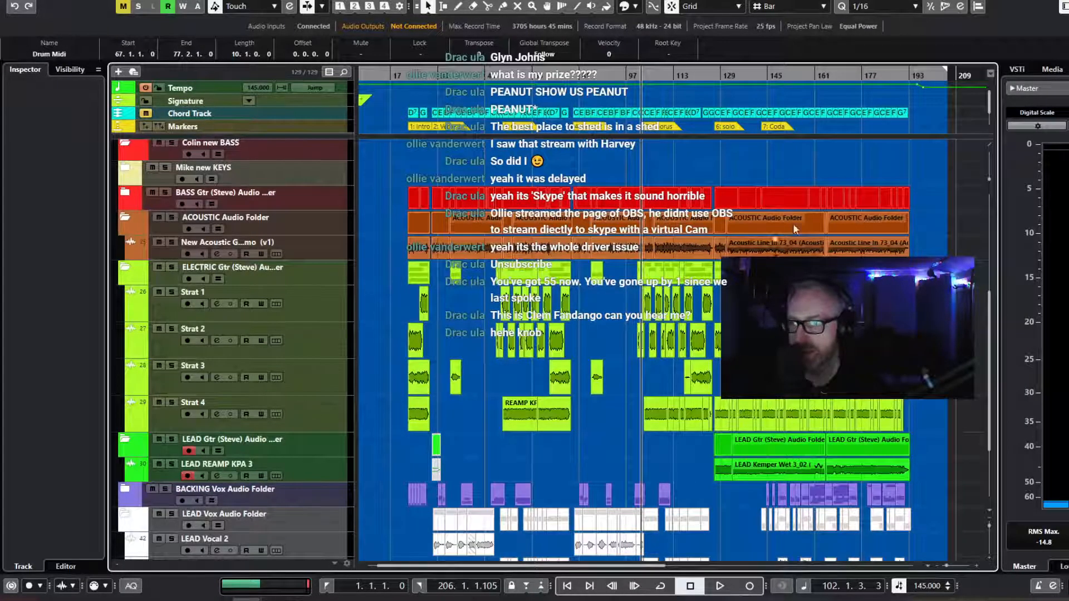
drag(783, 80, 712, 76)
key(space)
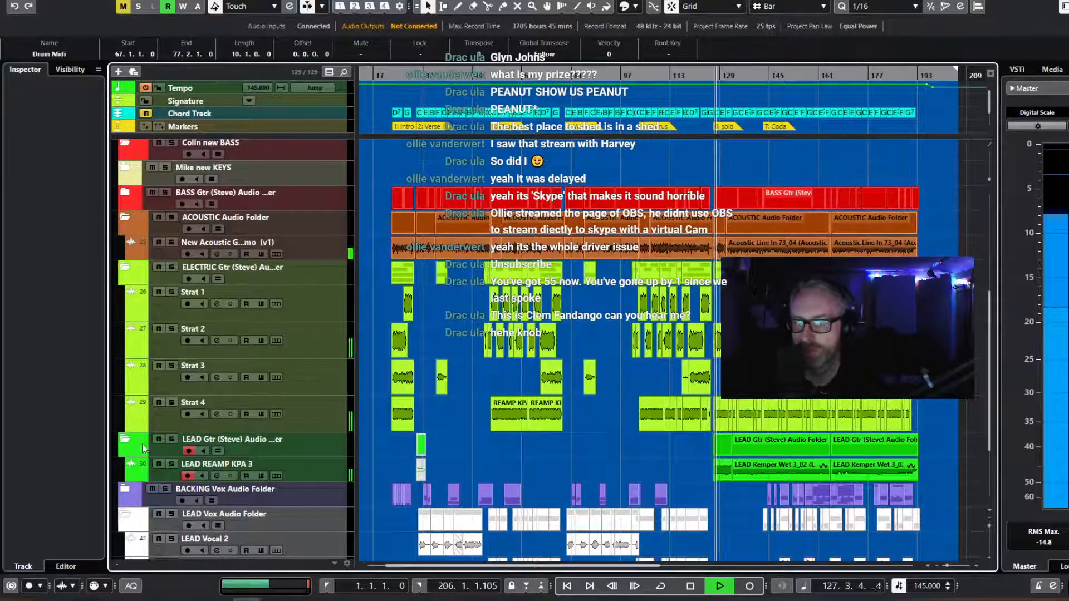
click(171, 440)
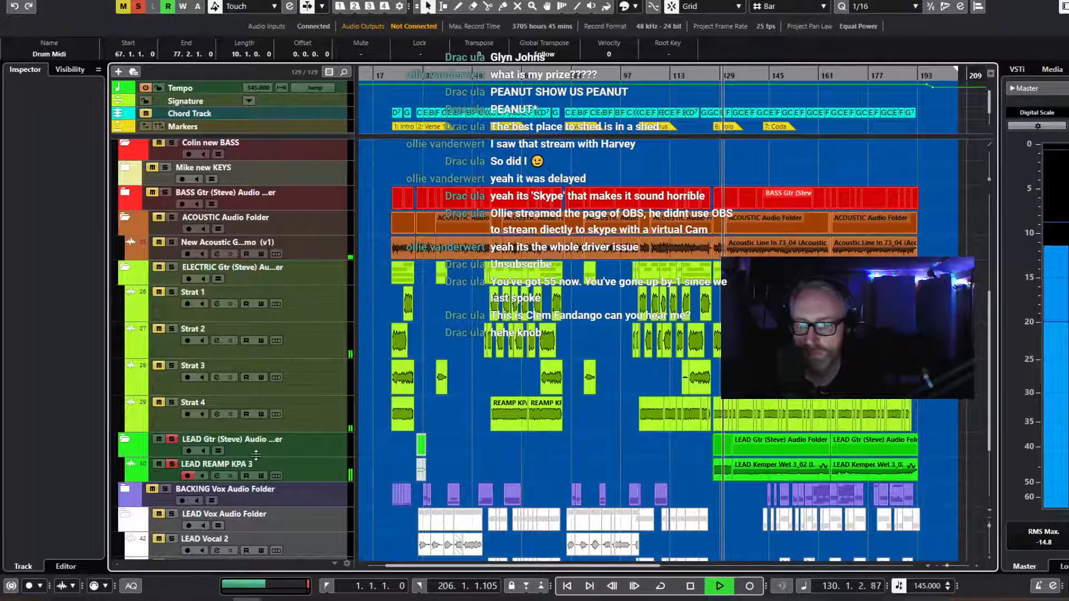
click(300, 449)
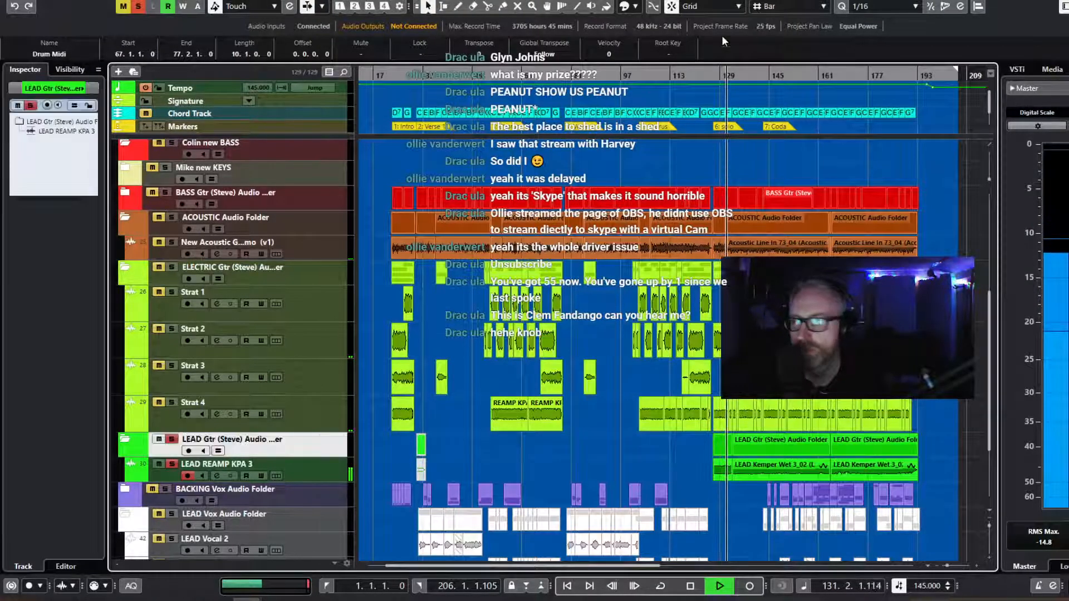
Show the lower-zone mixer during playback, find the Lead Gtr Group channel, and open its channel settings.
key(alt+F3)
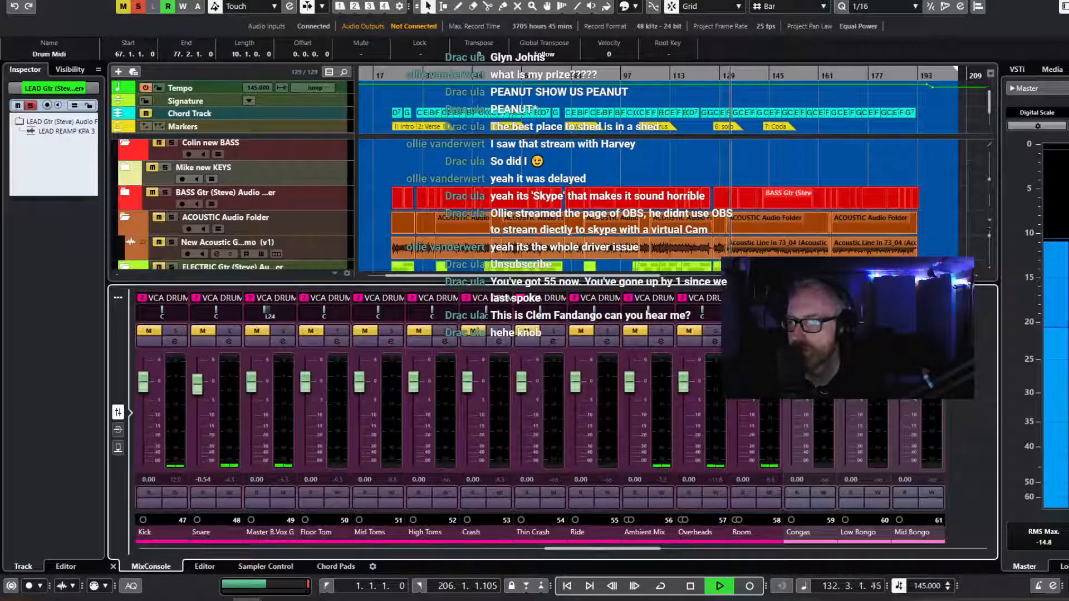
scroll(366, 238, down, 8)
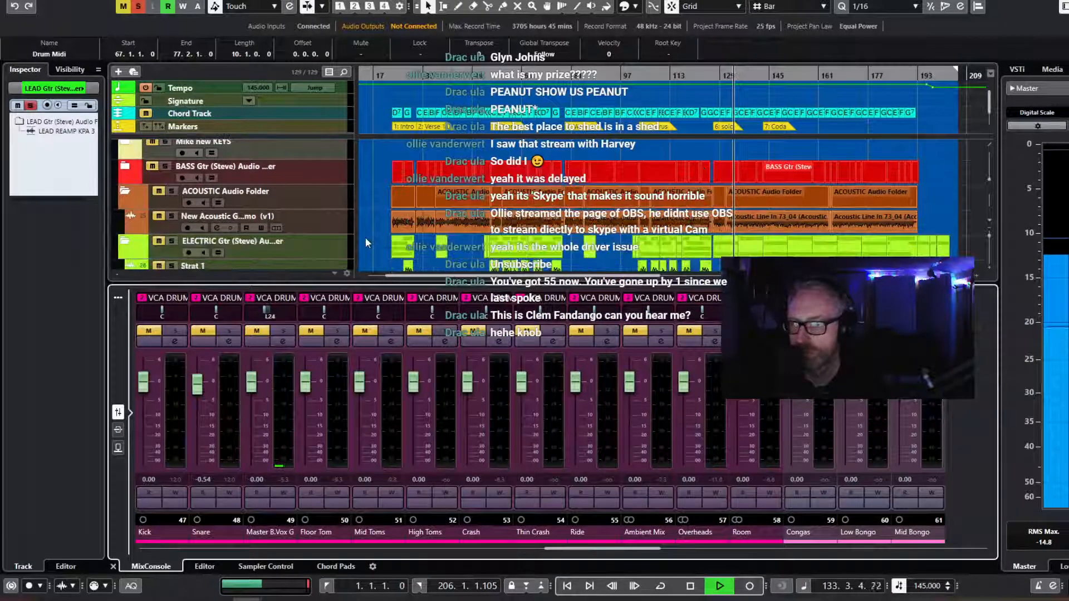
scroll(366, 237, down, 2)
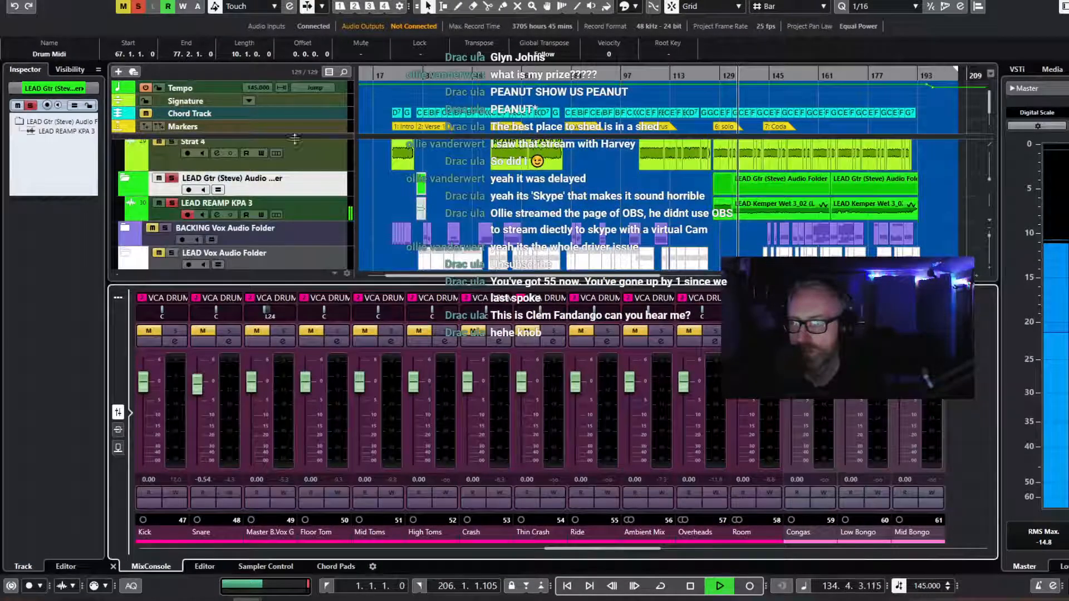
click(310, 209)
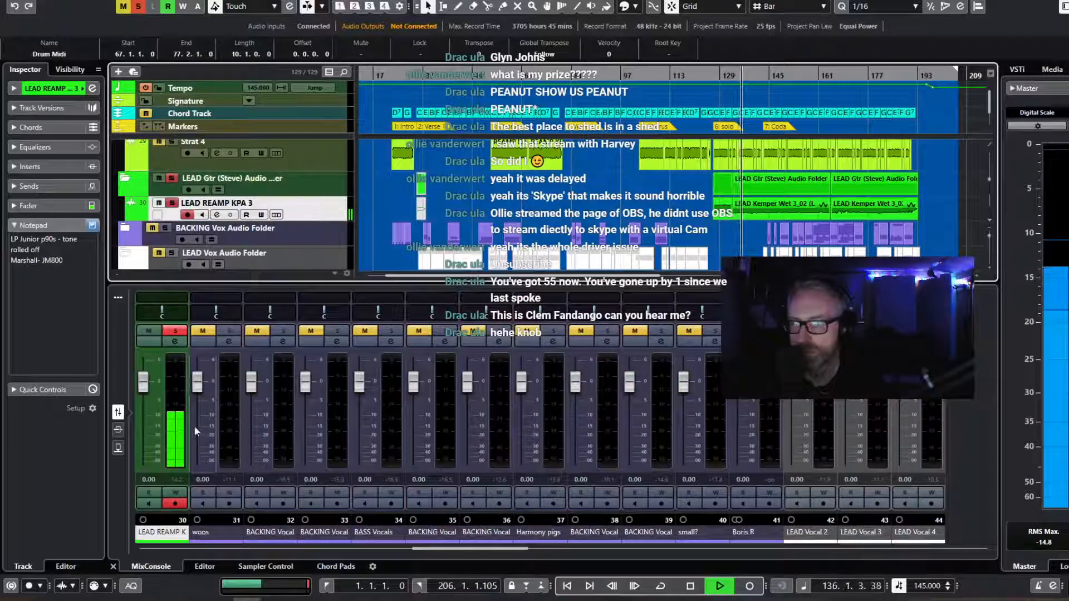
click(308, 182)
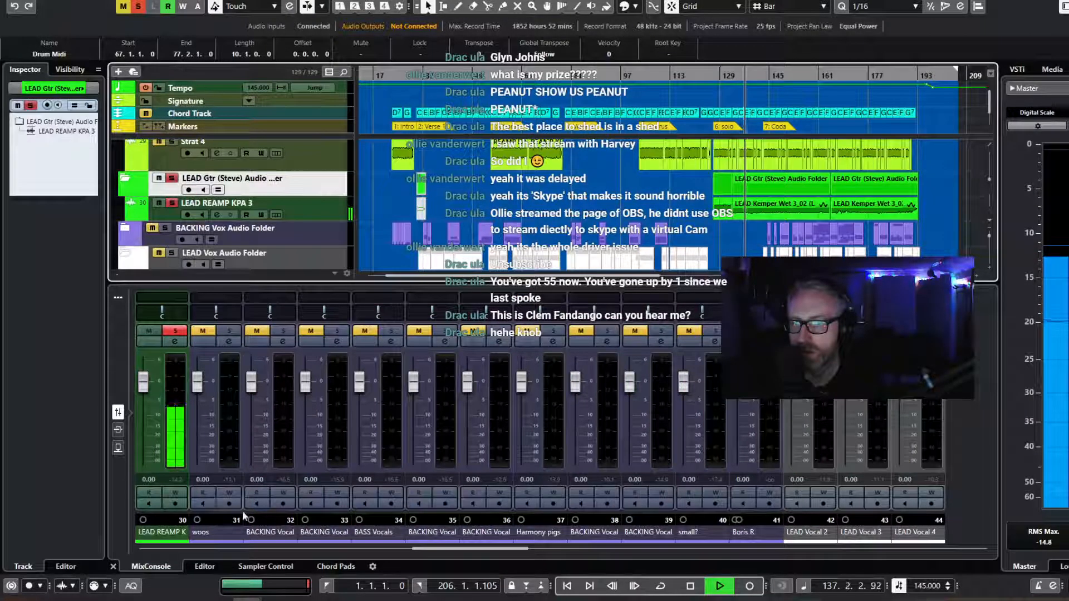
drag(441, 550, 861, 505)
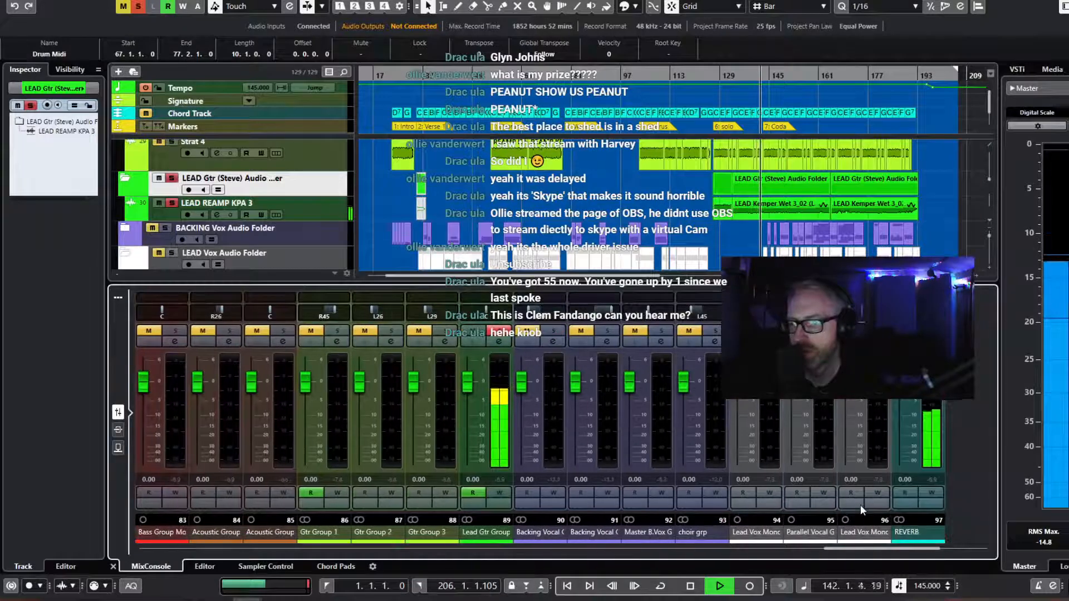
click(501, 342)
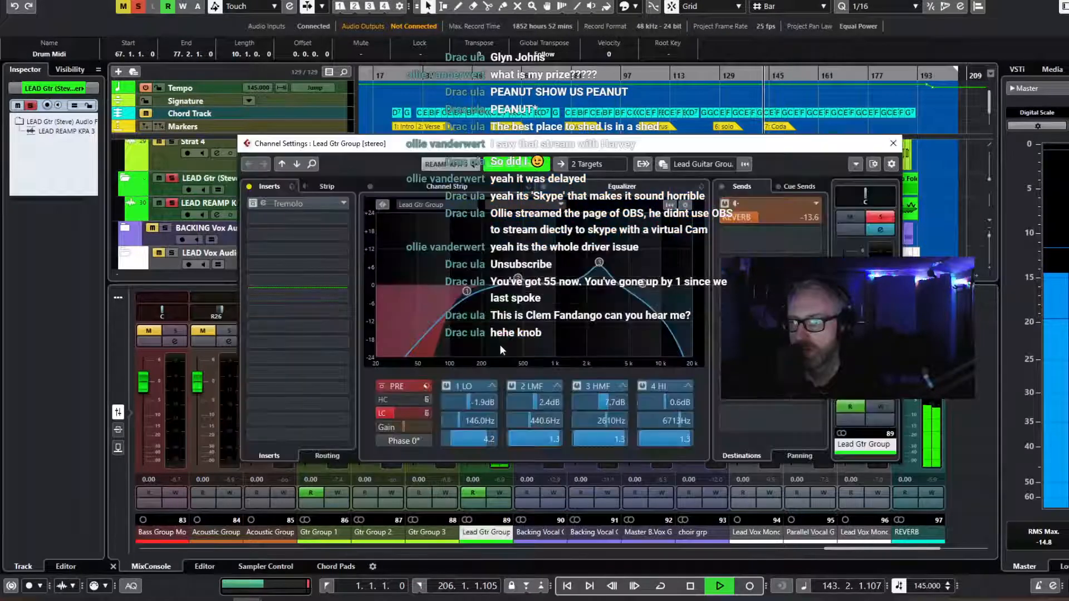
Activate the Tremolo insert on the Lead Gtr Group, open its editor, and resume playback.
click(254, 208)
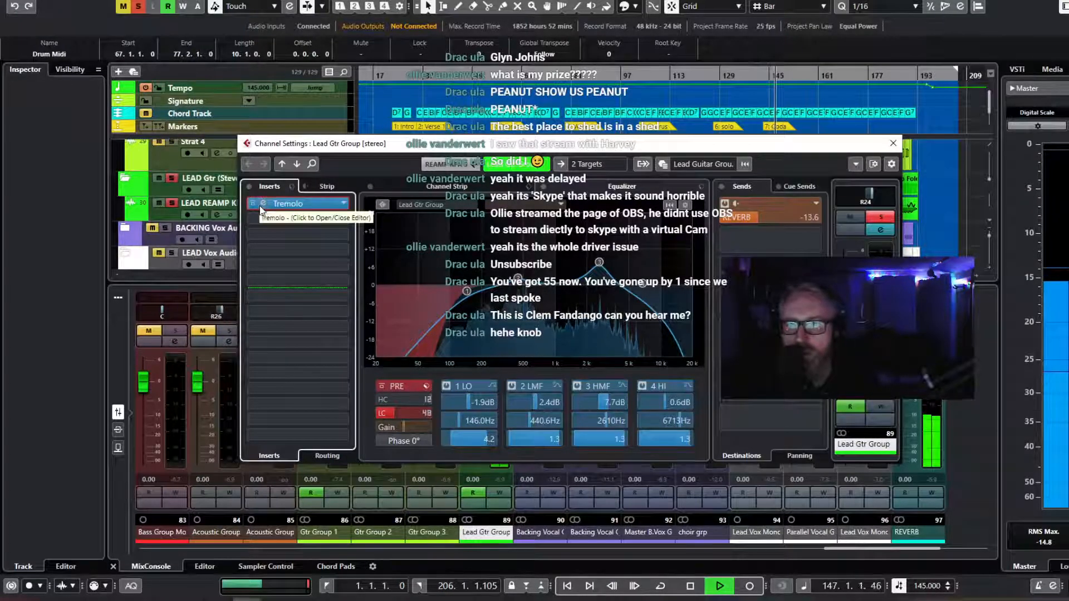
key(space)
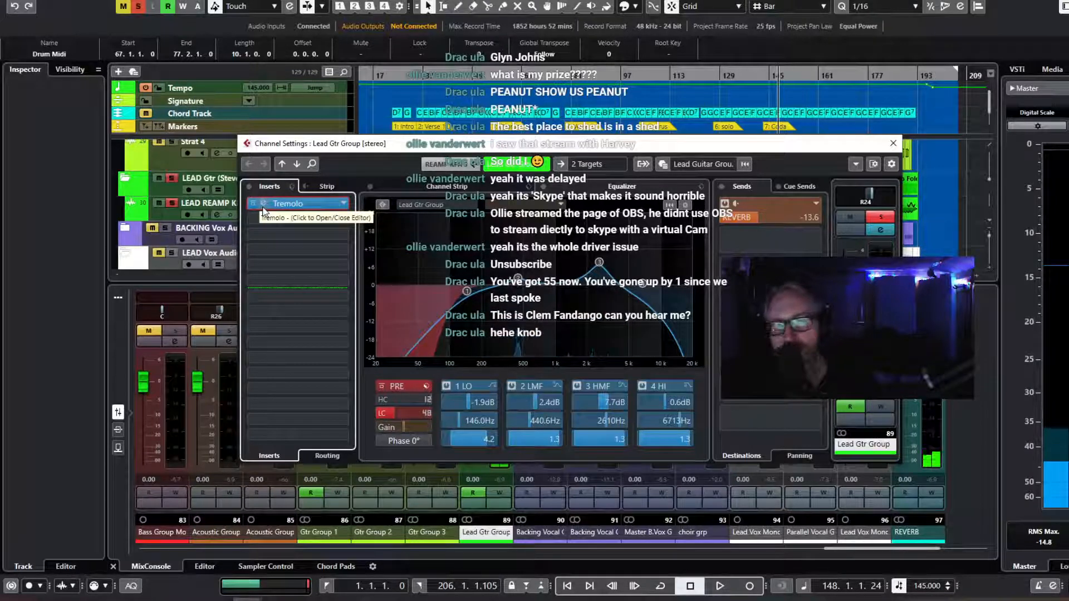
click(263, 205)
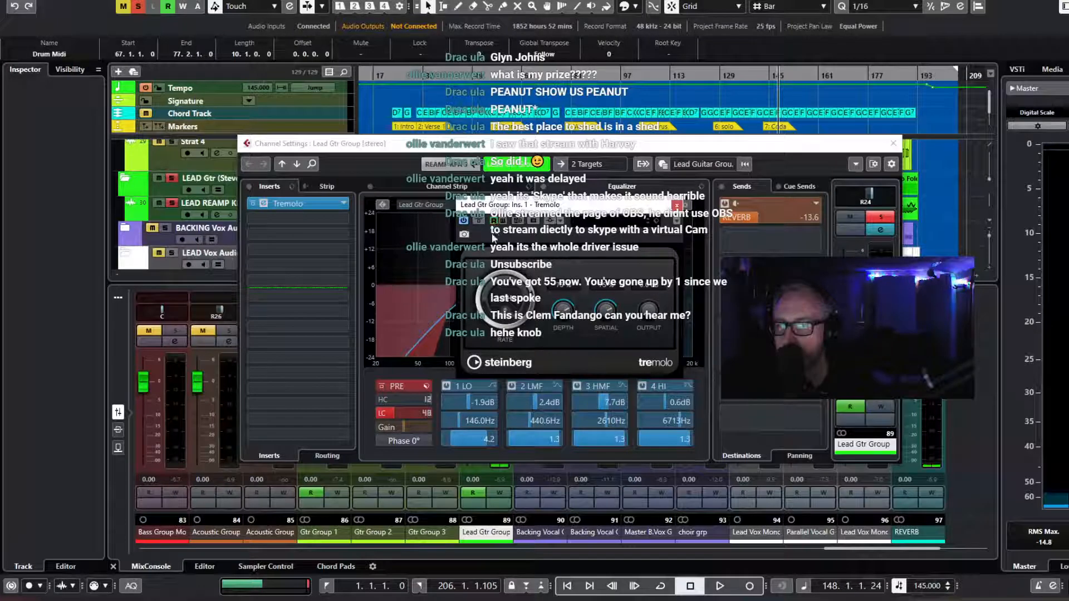
key(space)
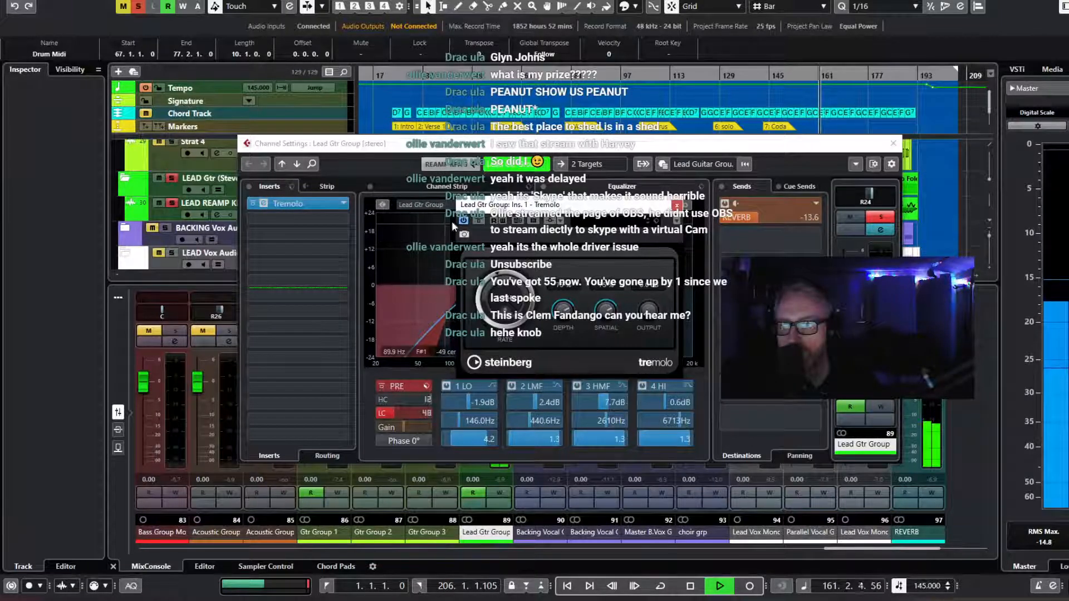
Compare the lead guitar with the Tremolo bypassed and active, leave it bypassed, and close its editor.
click(479, 221)
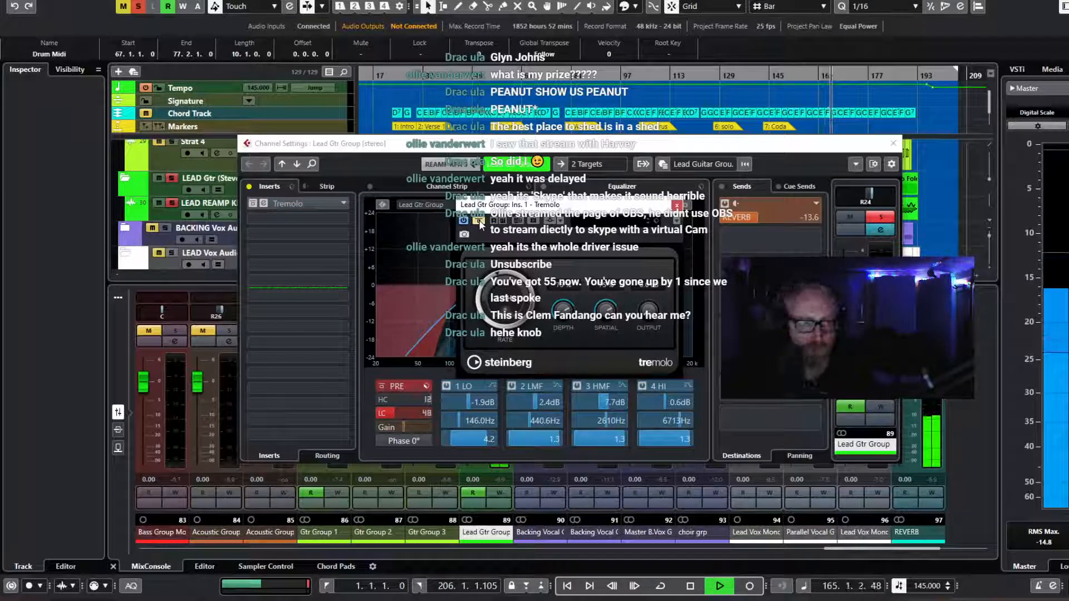
click(479, 220)
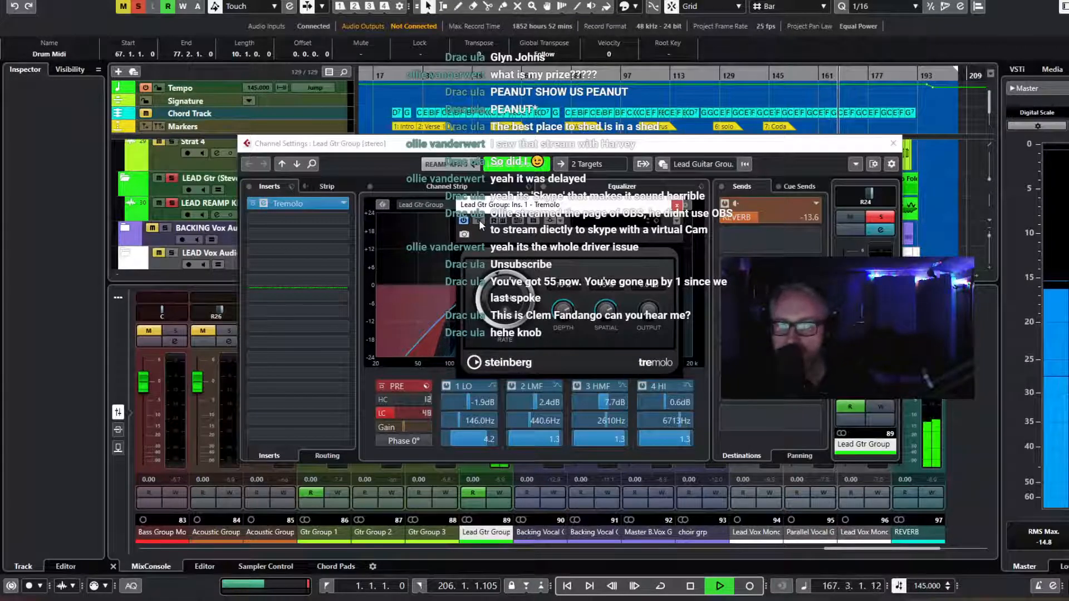
click(478, 220)
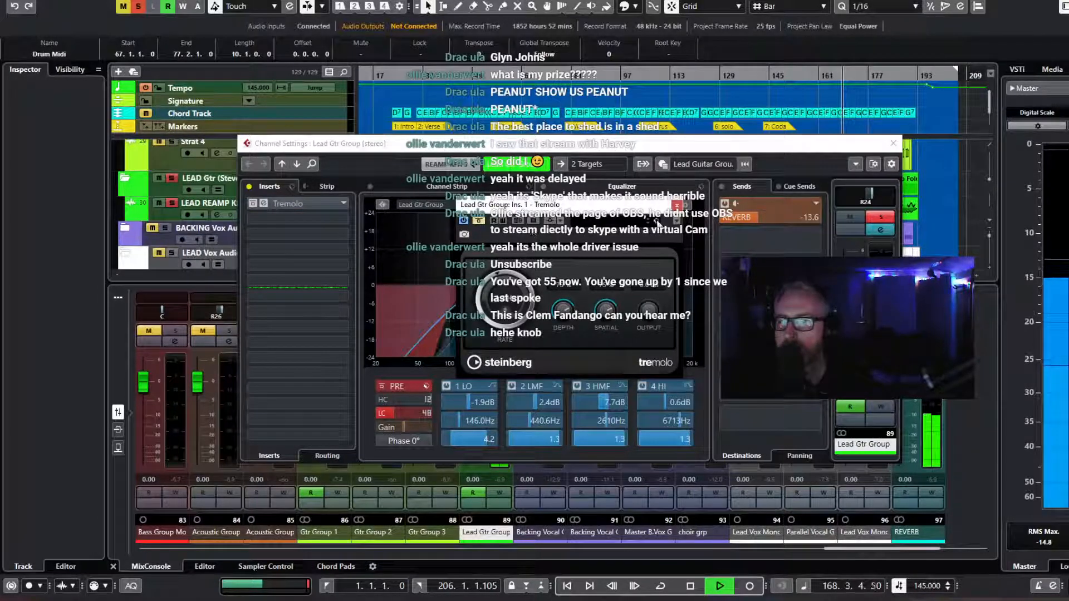
click(677, 205)
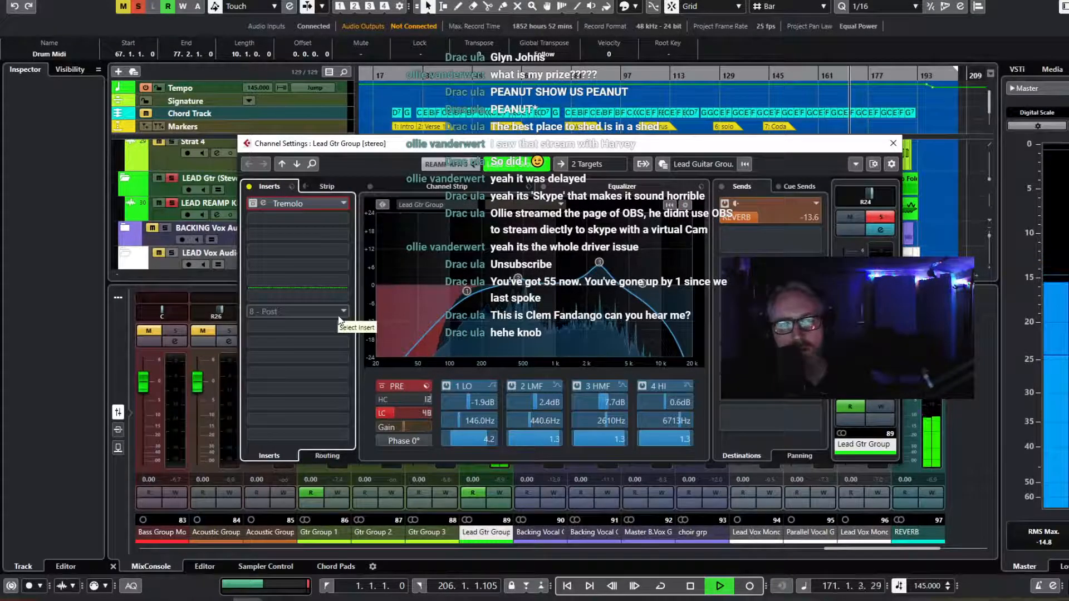
Audition the Lead Gtr Group with its low-cut filter and its REVERB send each switched off and back on.
click(379, 413)
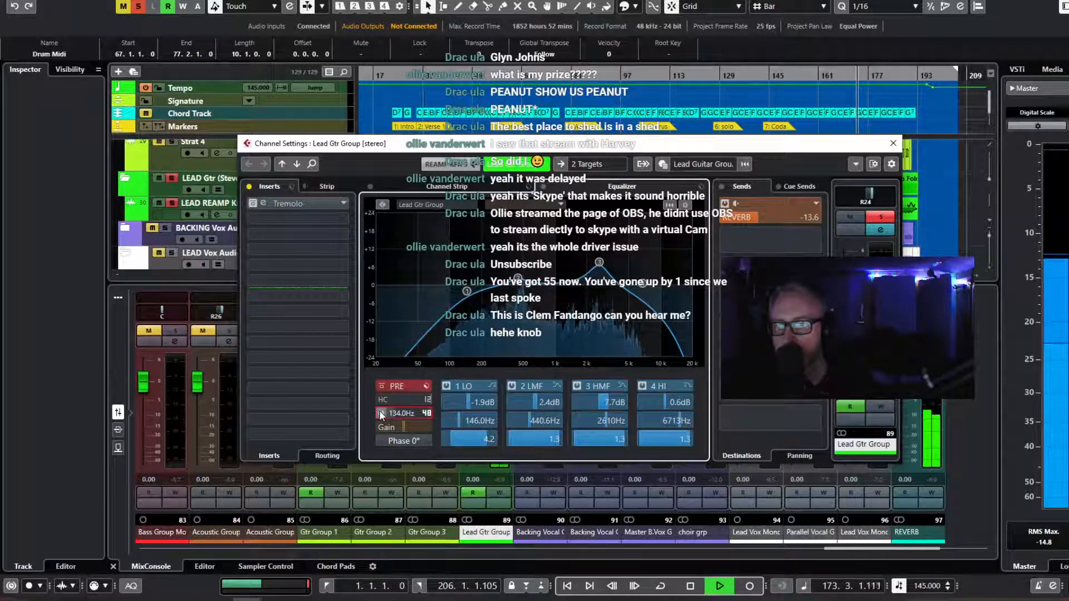
click(380, 413)
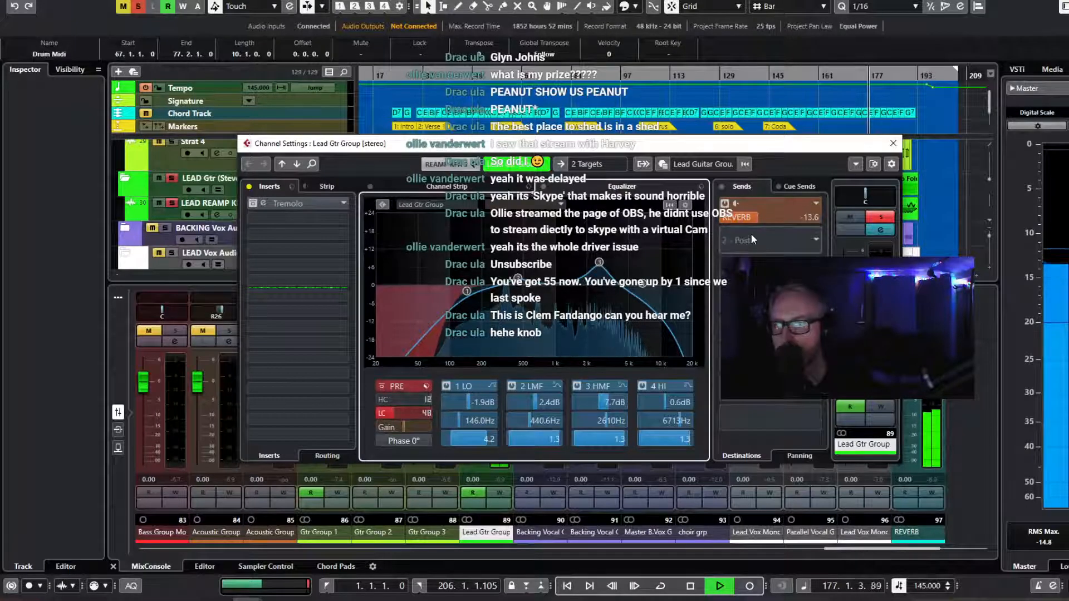
click(724, 204)
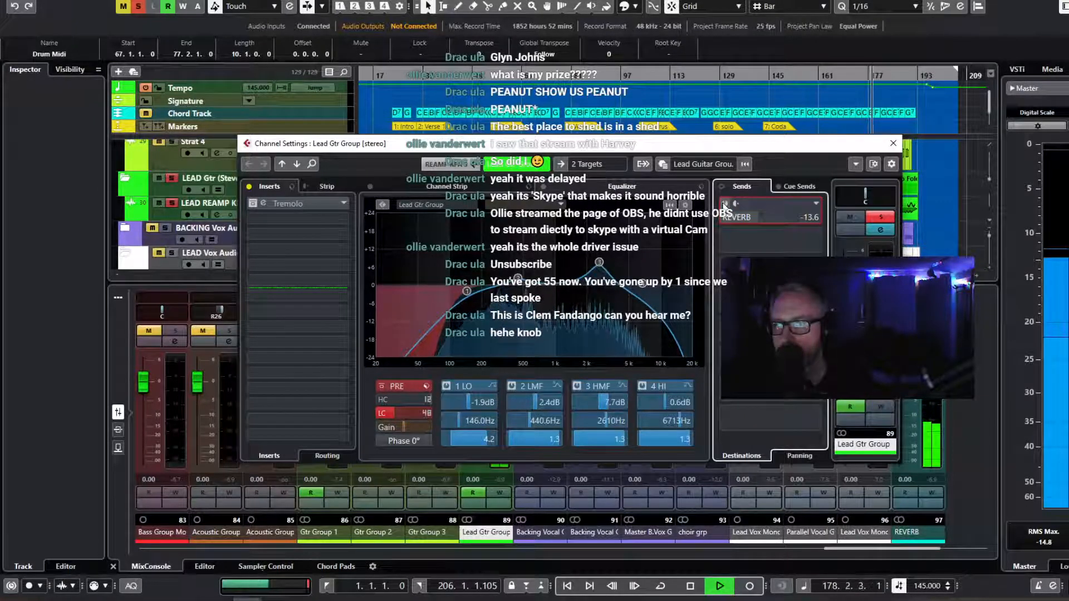
click(724, 204)
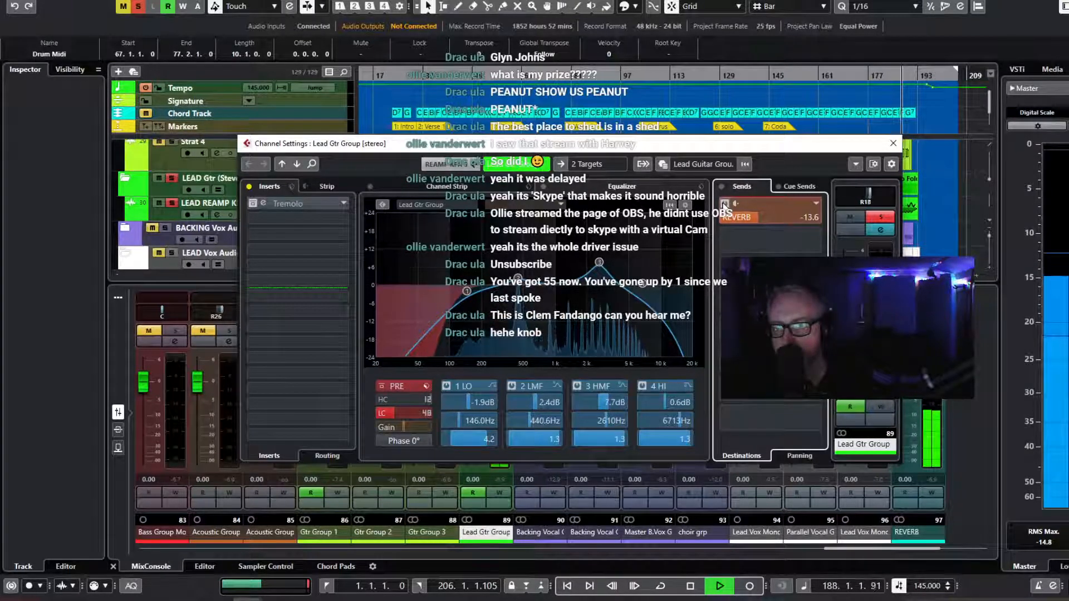
Stop playback, close the Lead Gtr Group's settings, and select the LEAD REAMP KPA 3 track to check its notepad notes.
key(space)
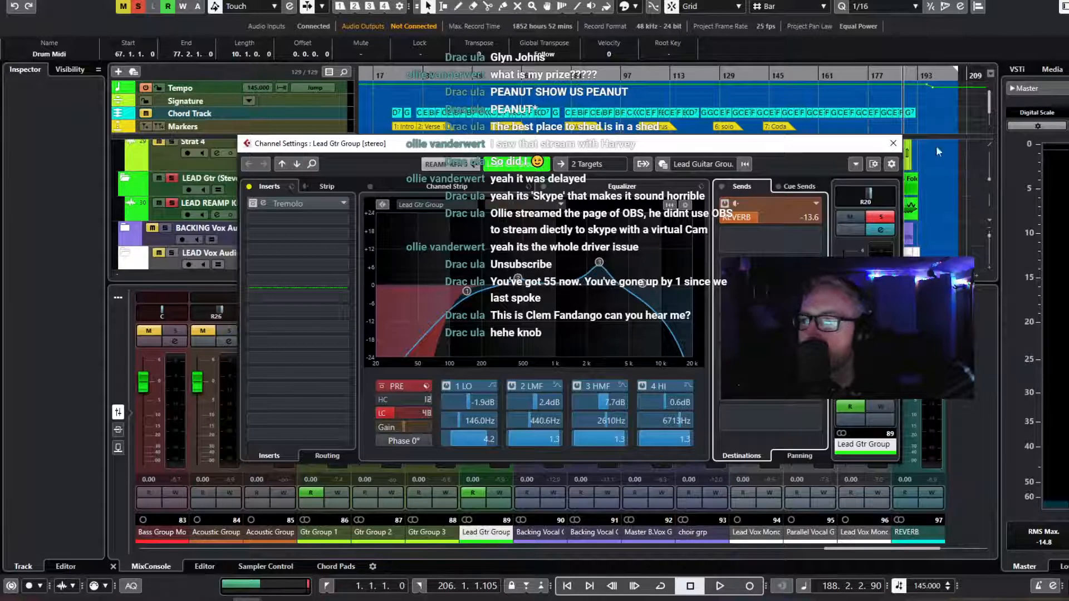
click(893, 143)
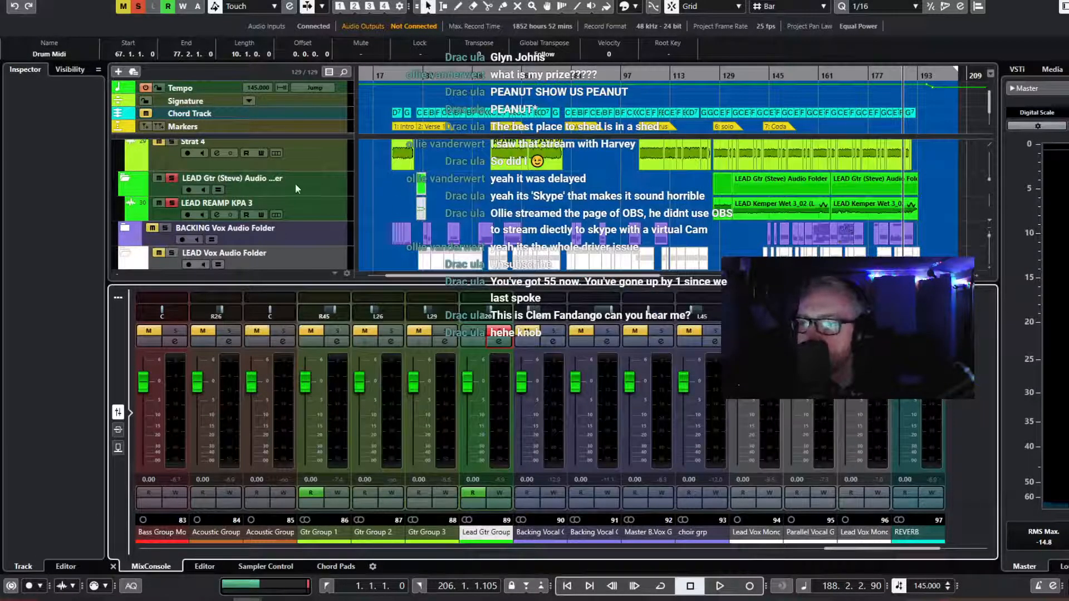
click(298, 201)
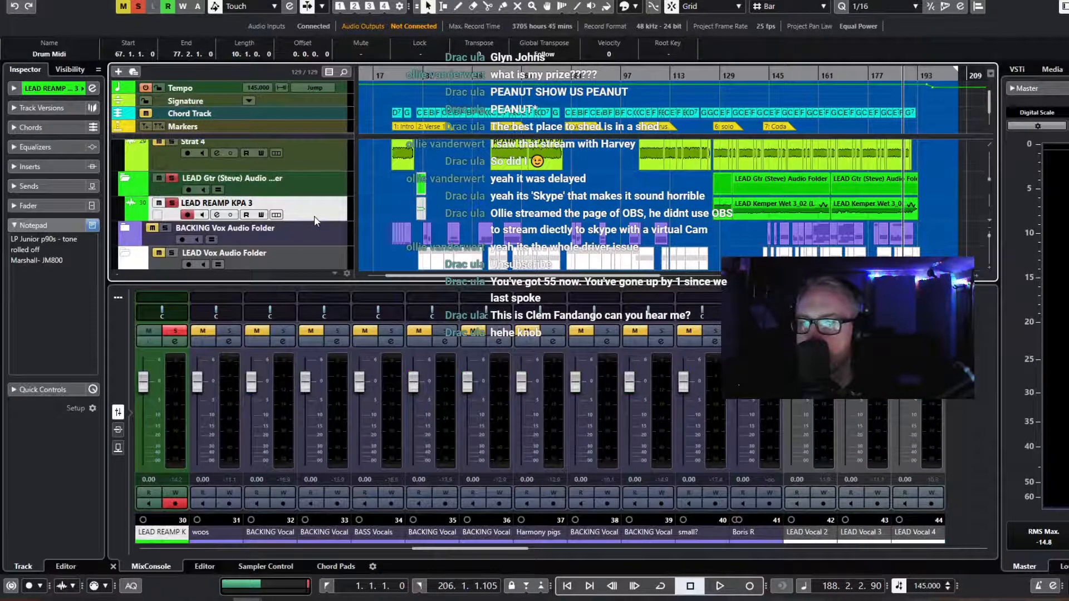
click(23, 248)
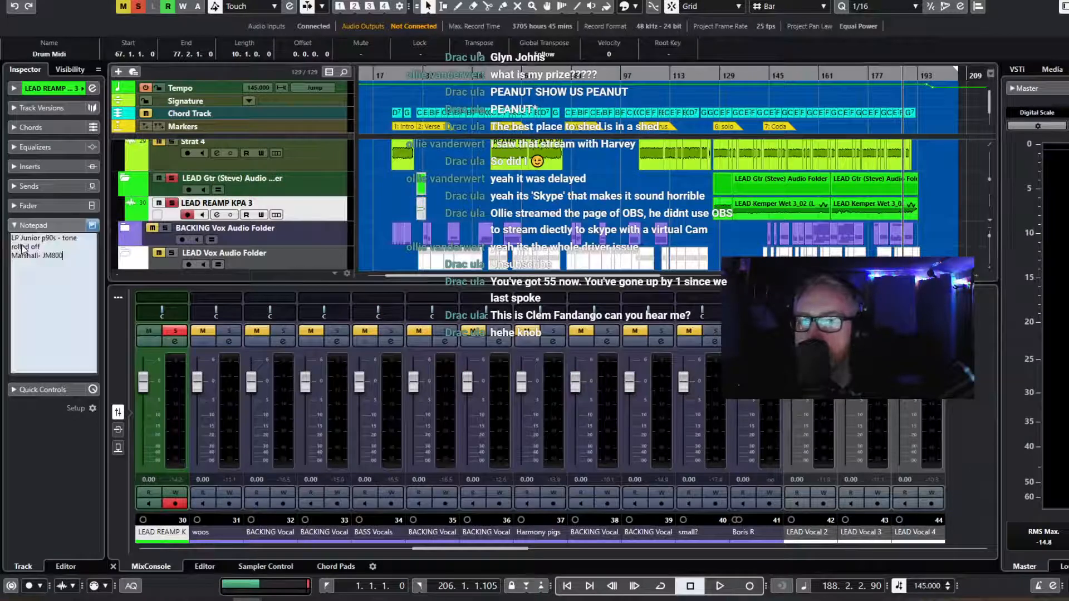